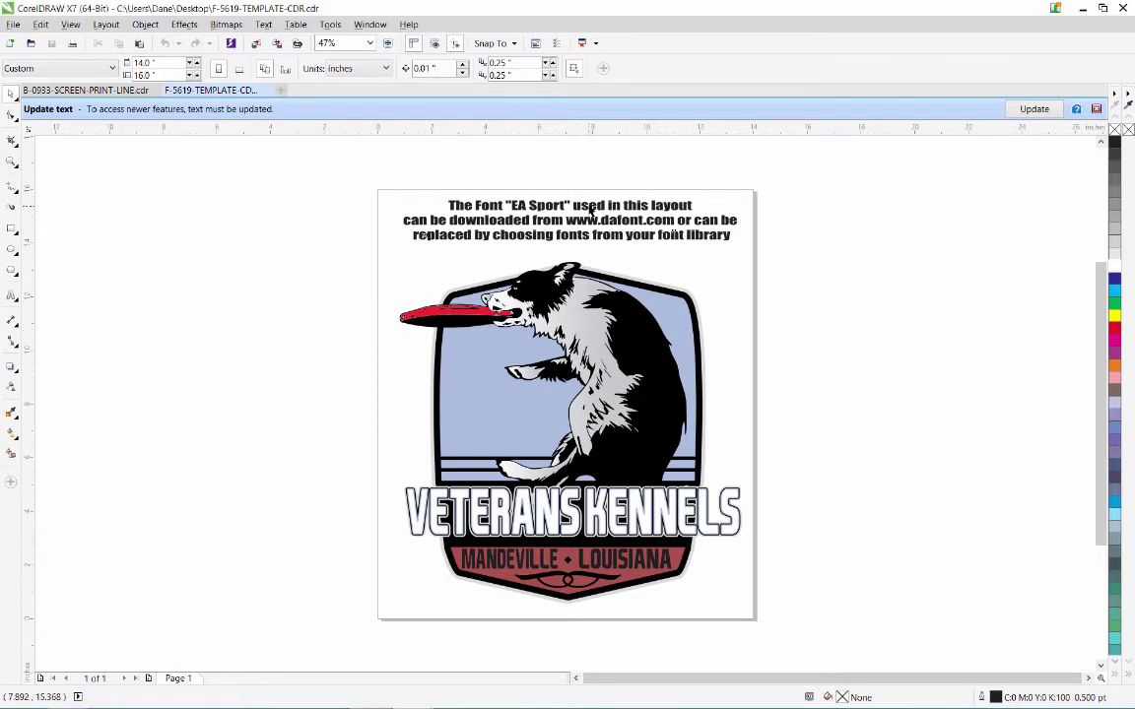
Select the three-line font note above the Veterans Kennels badge and bring up its context menu
left_click(514, 221)
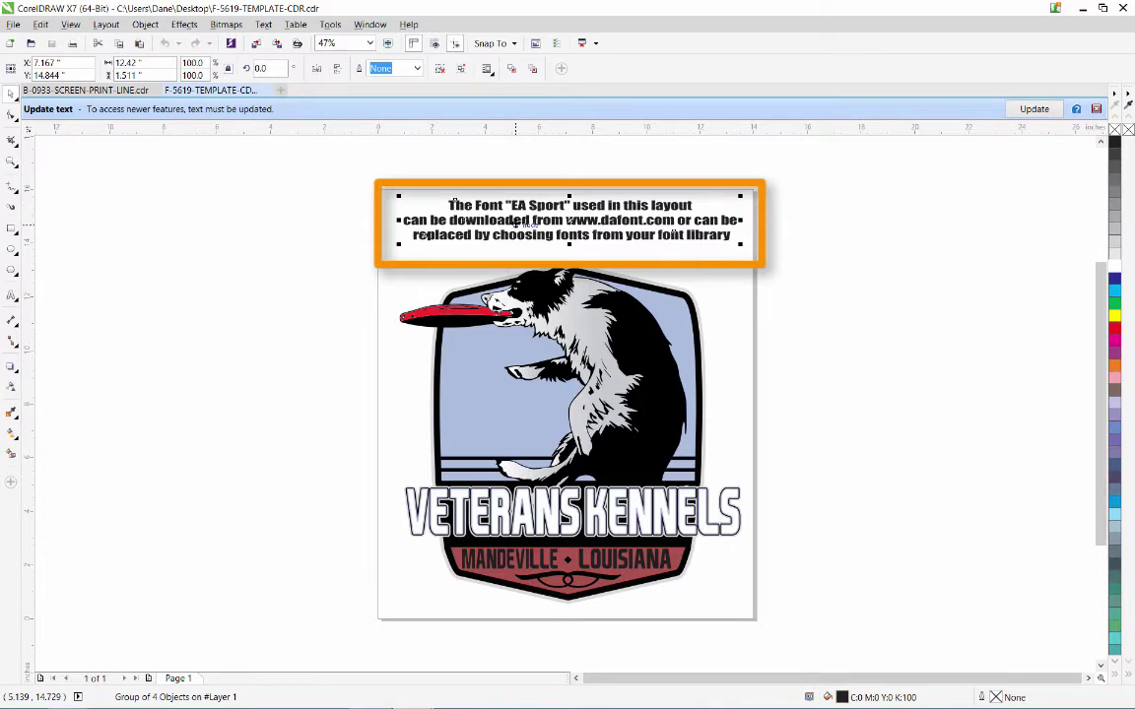
right_click(518, 226)
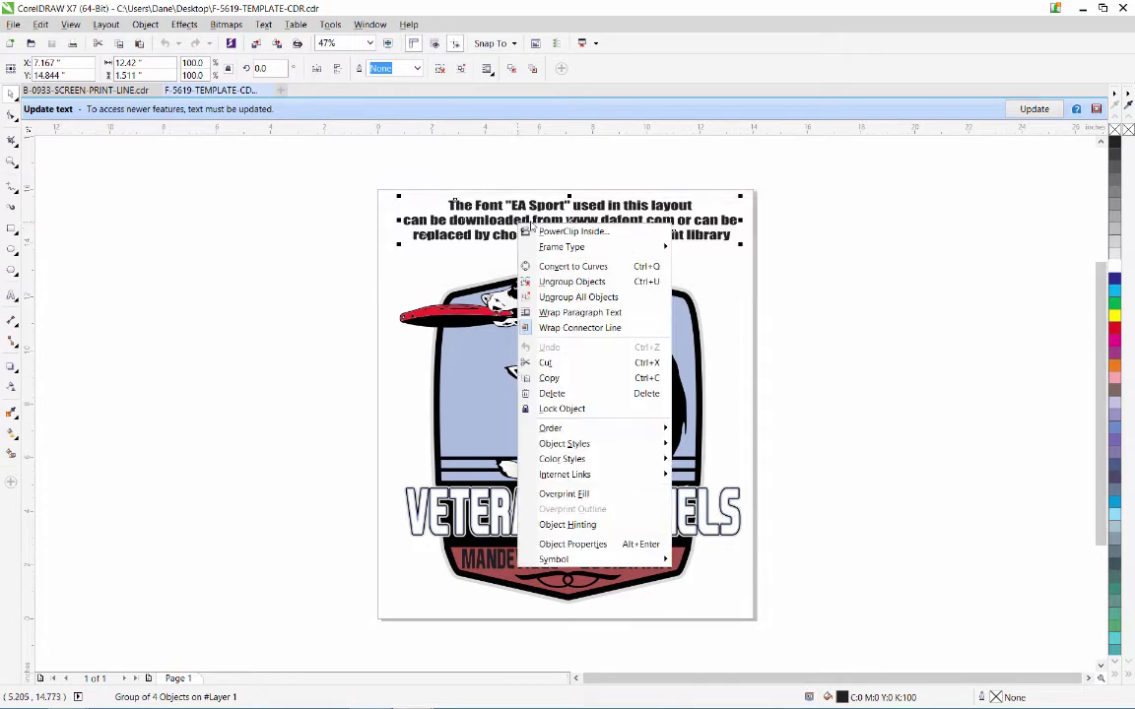
Delete the font note, then copy the whole two-crappie fish artwork from the B-0933 screen-print file
left_click(552, 394)
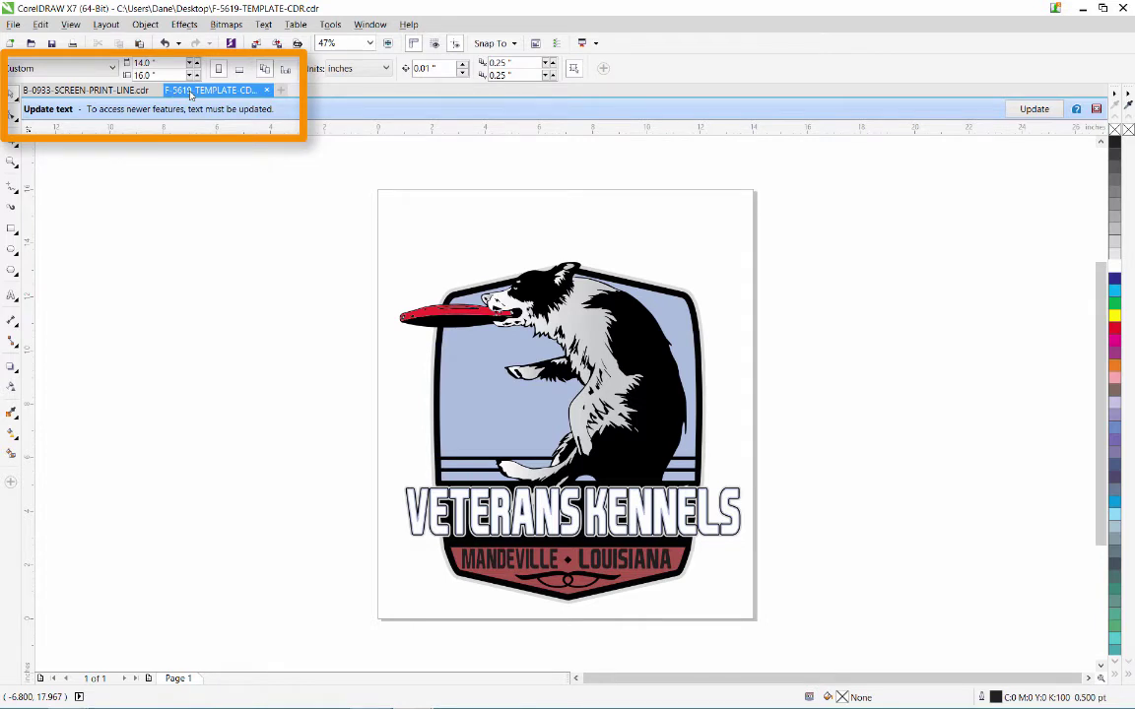
left_click(89, 91)
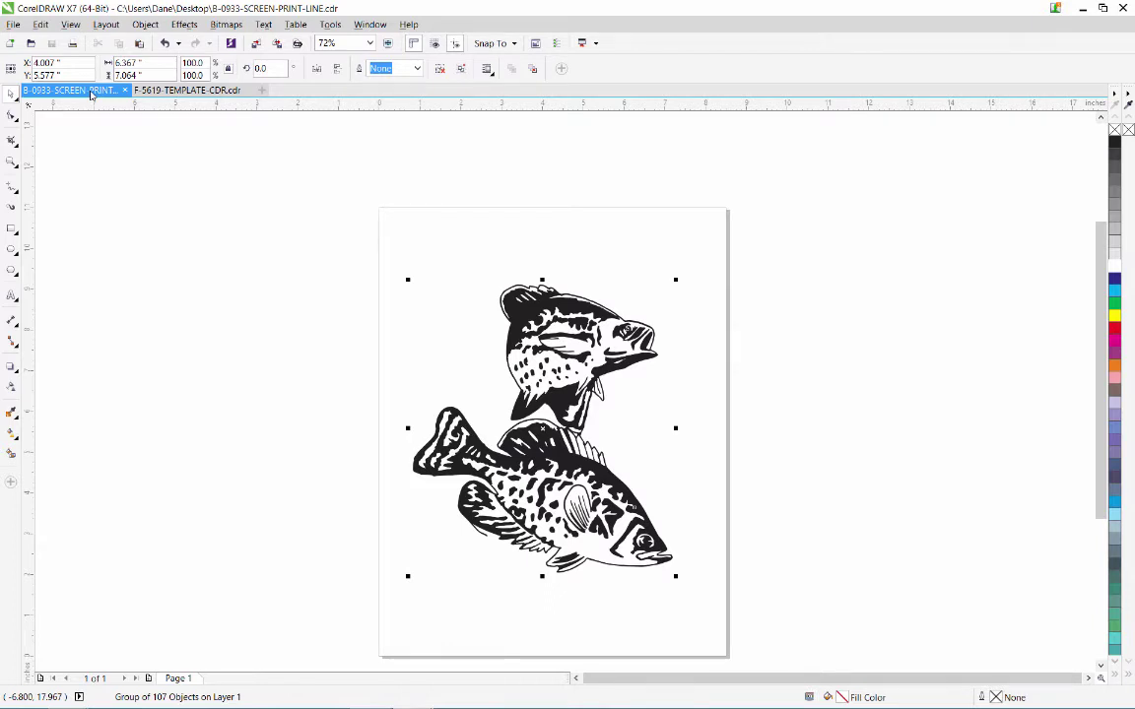
left_click_drag(336, 223, 784, 638)
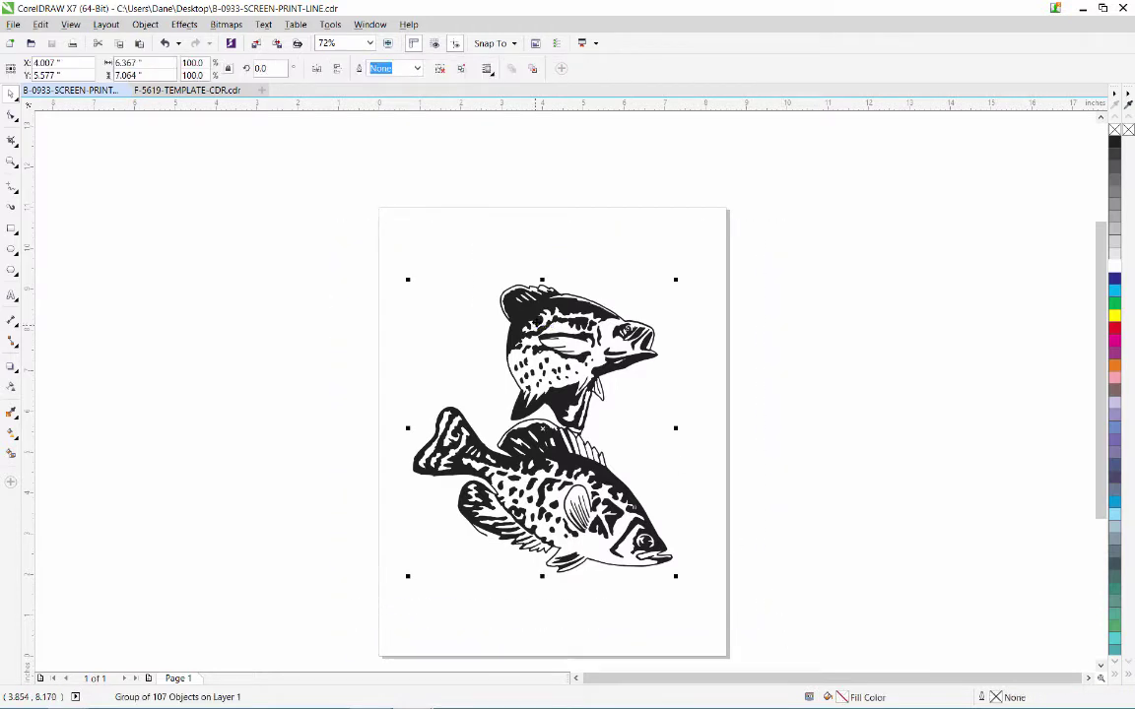
right_click(537, 322)
left_click(566, 480)
Paste the fish artwork into the badge template and move it left of the page
left_click(172, 90)
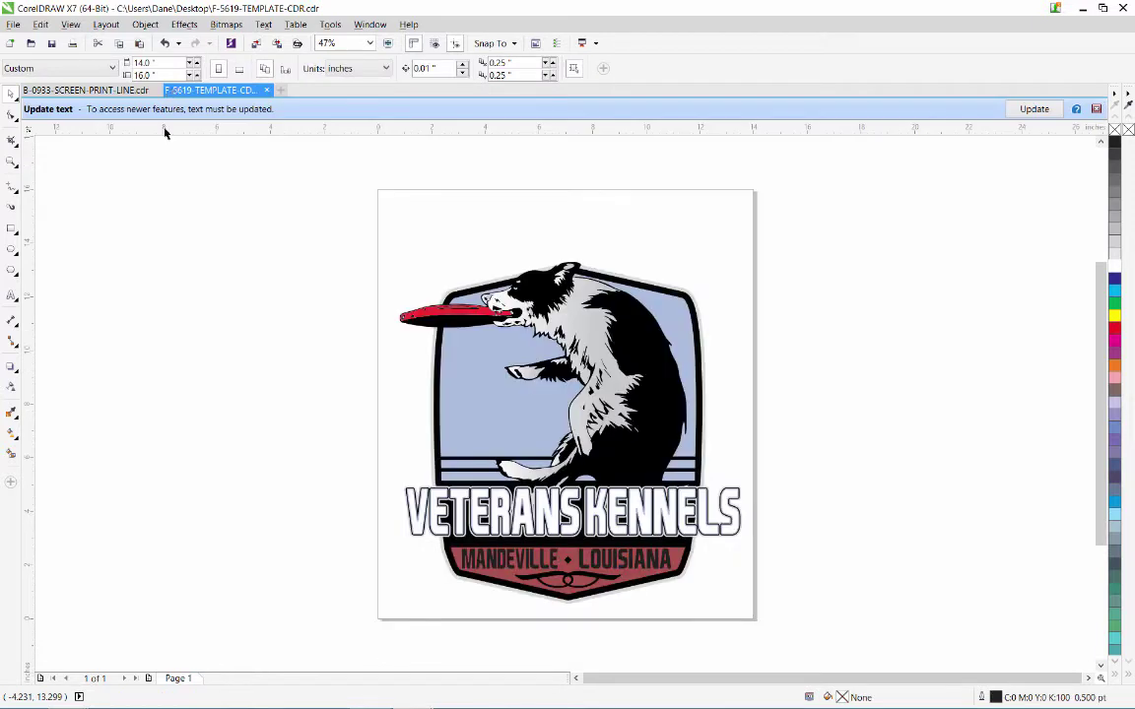
right_click(294, 233)
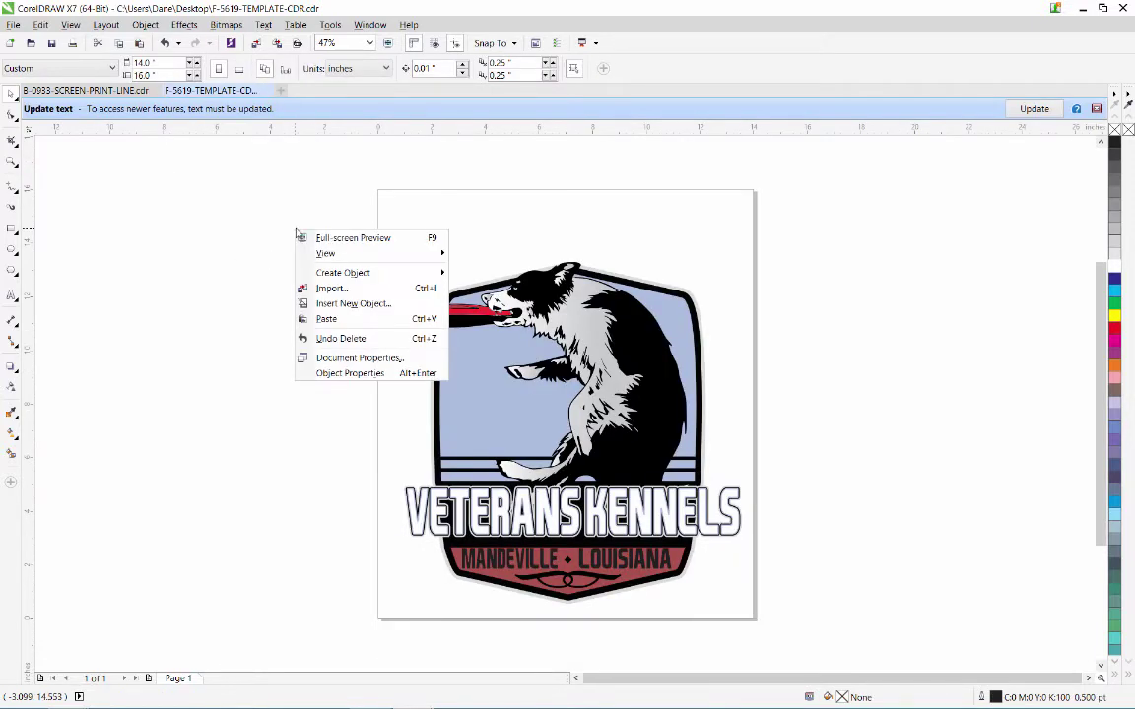
left_click(321, 322)
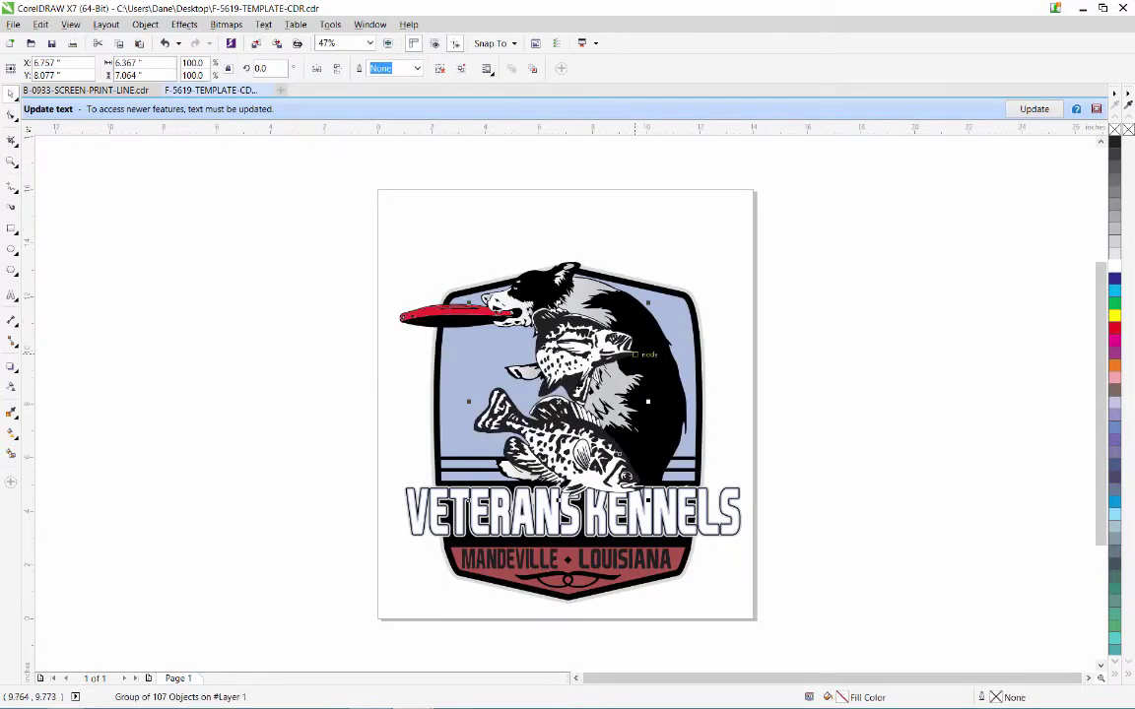
left_click_drag(579, 319, 286, 322)
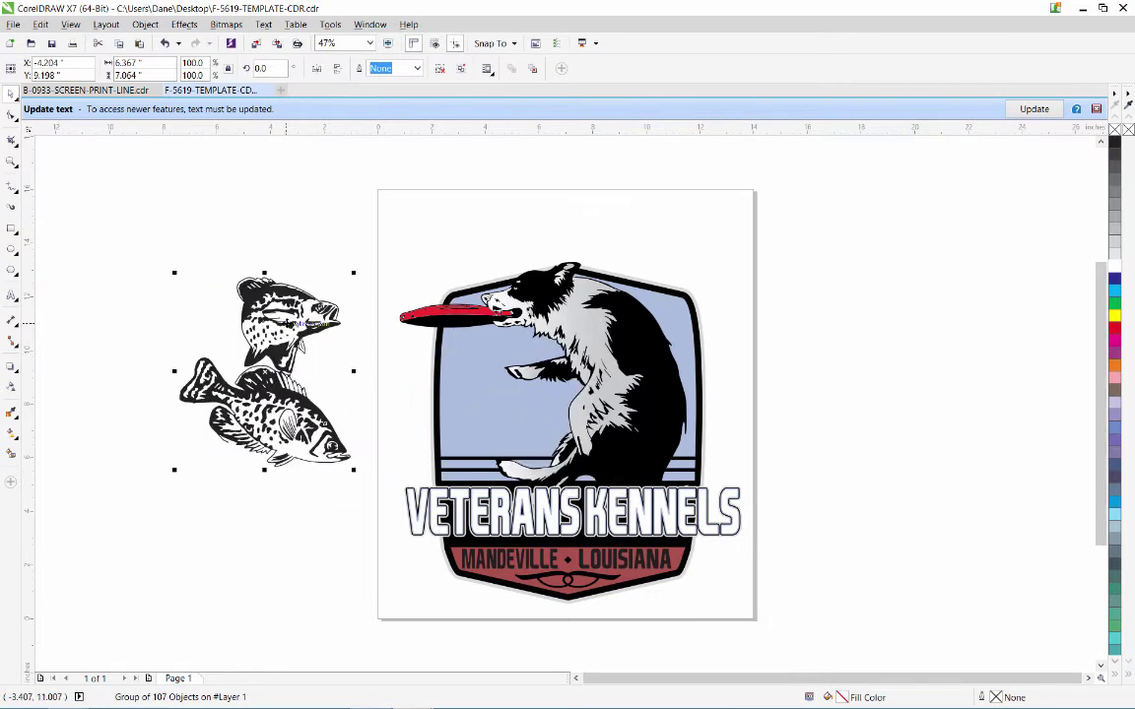
left_click(430, 187)
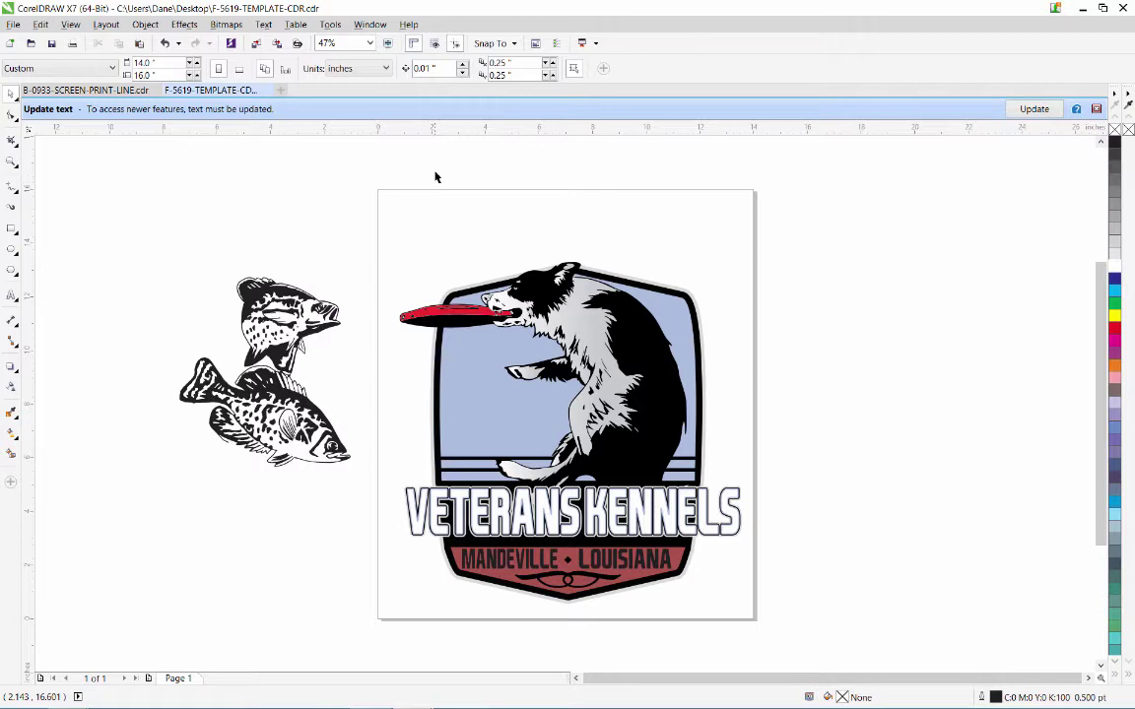
Show the Object Manager docker and inspect the Group of 107 Objects by expanding and collapsing it
left_click(368, 26)
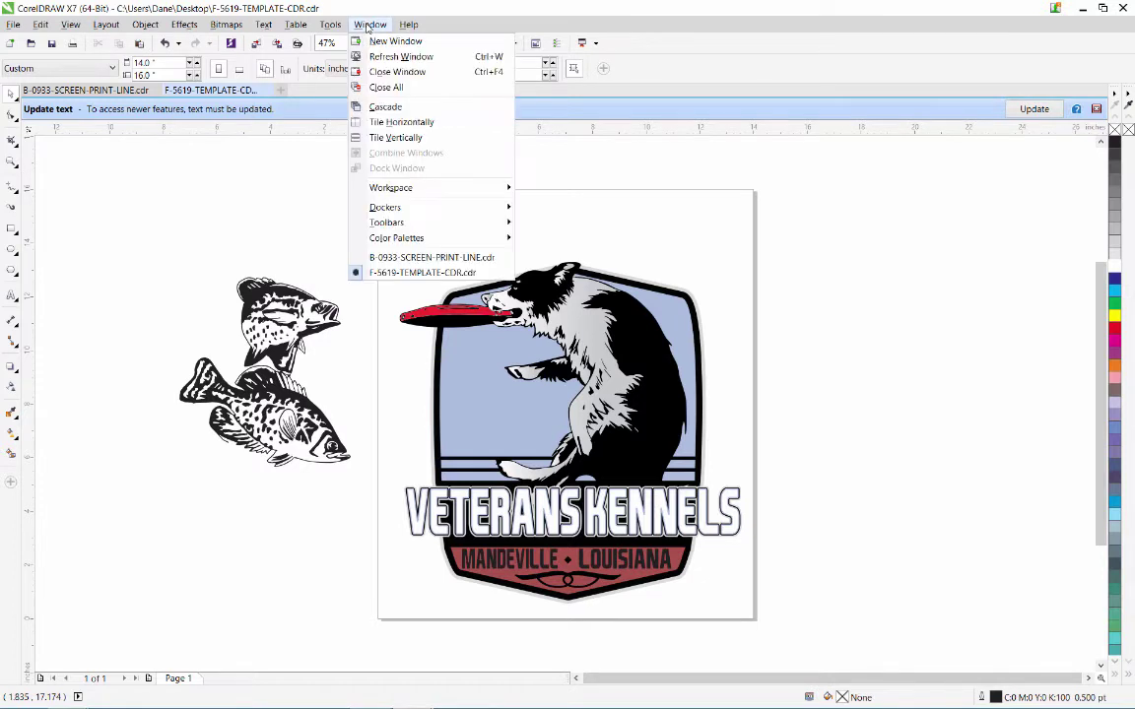
mouse_move(385, 207)
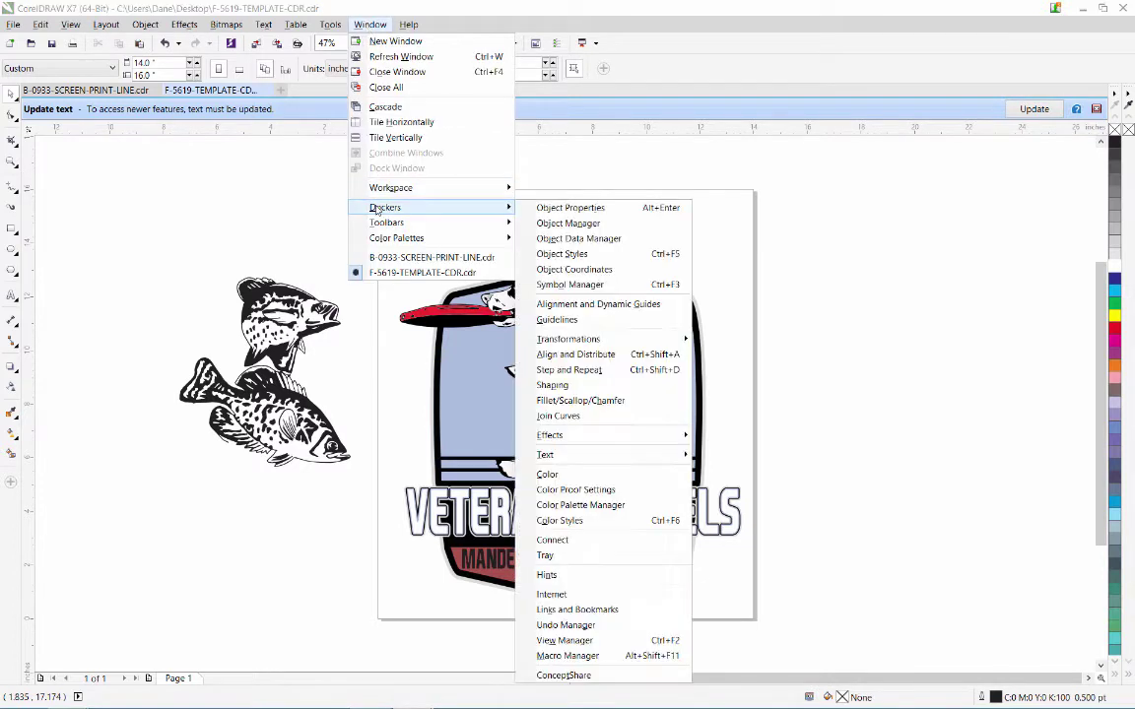
left_click(579, 224)
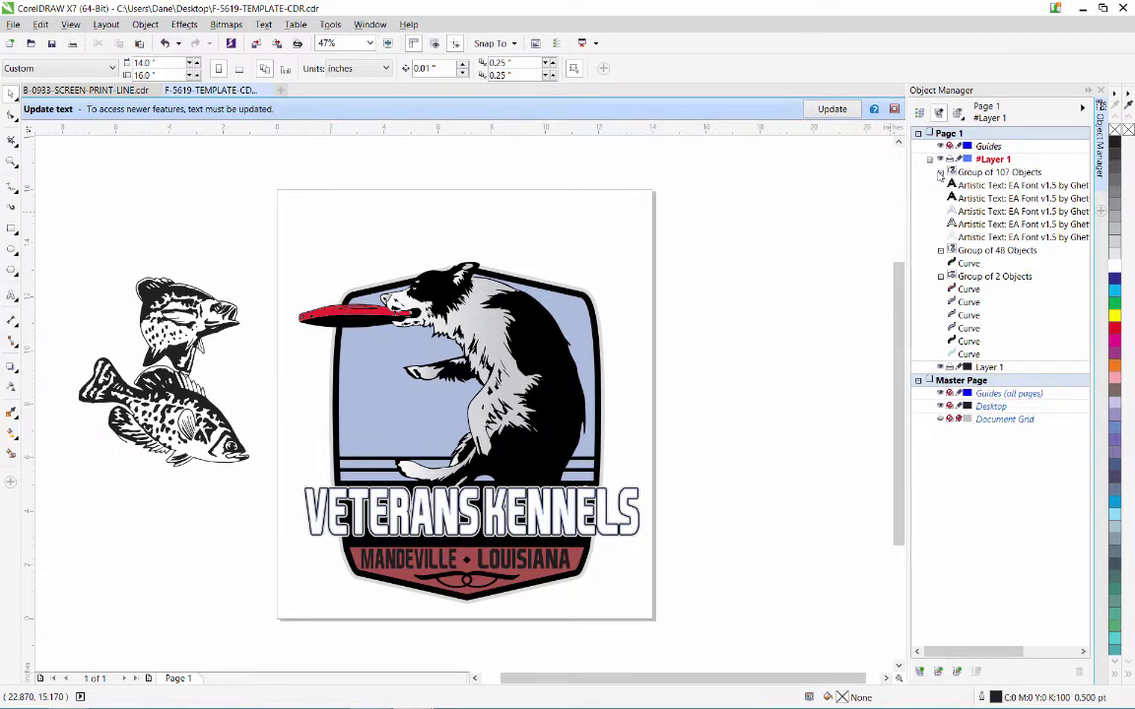
left_click(941, 172)
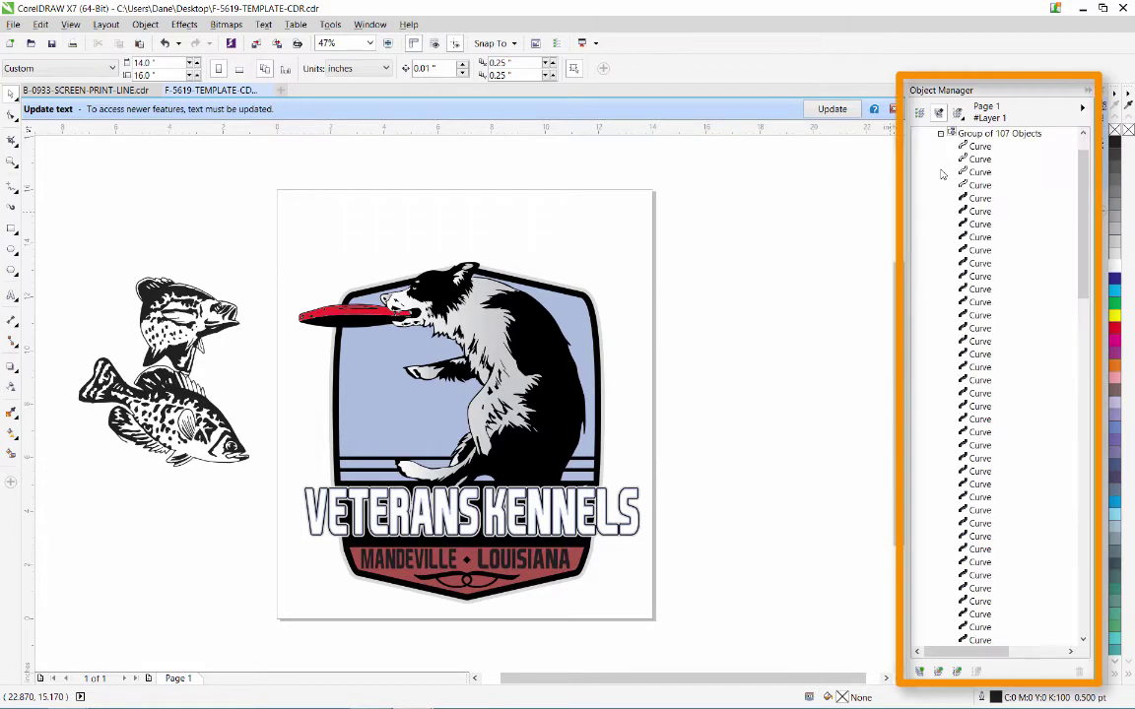
left_click_drag(1087, 169, 1103, 455)
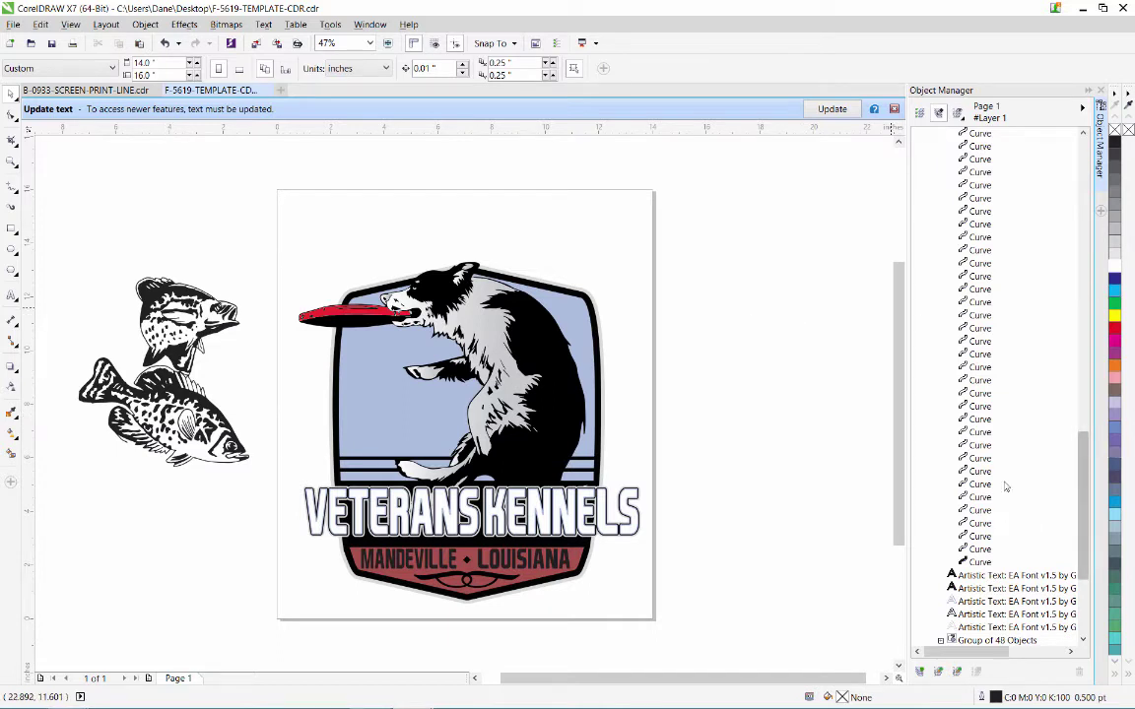
left_click_drag(1083, 471, 1082, 176)
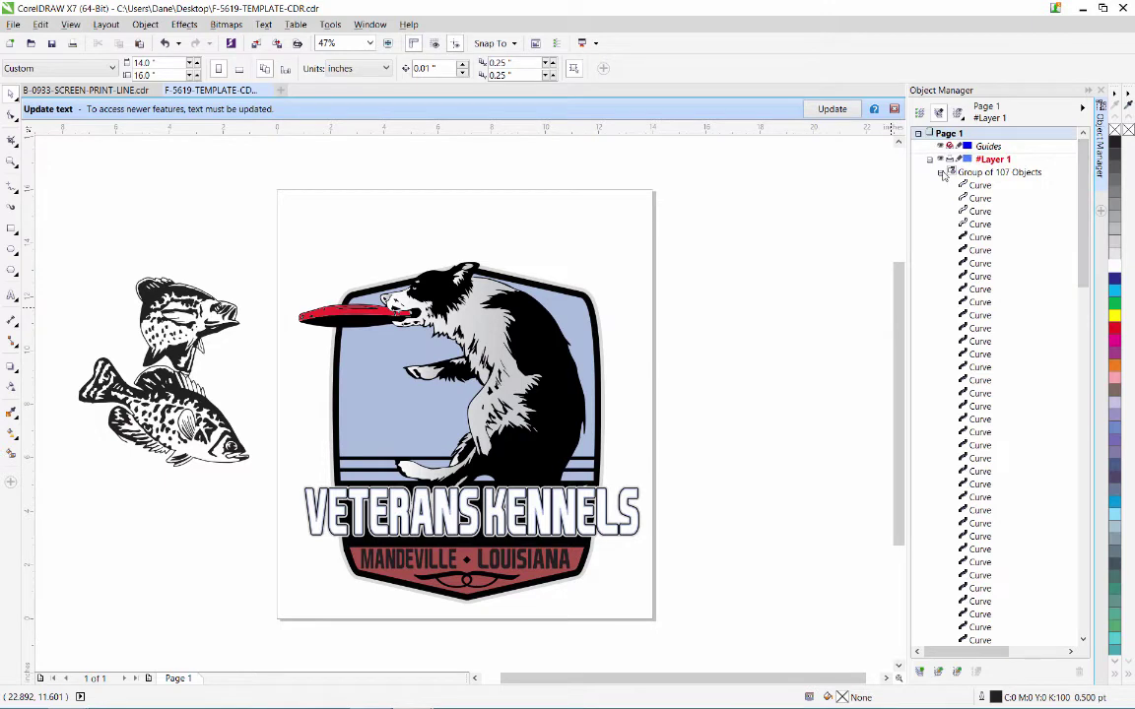
left_click(942, 172)
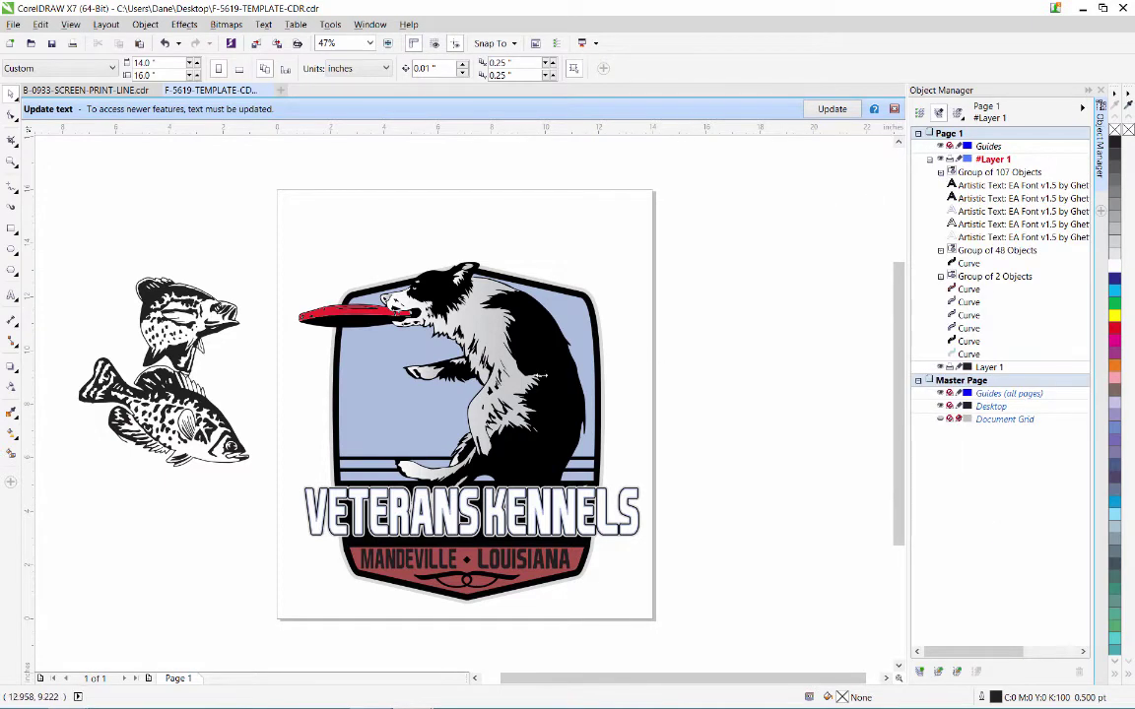
Delete the Group of 48 Objects dog artwork from the shield
left_click(498, 329)
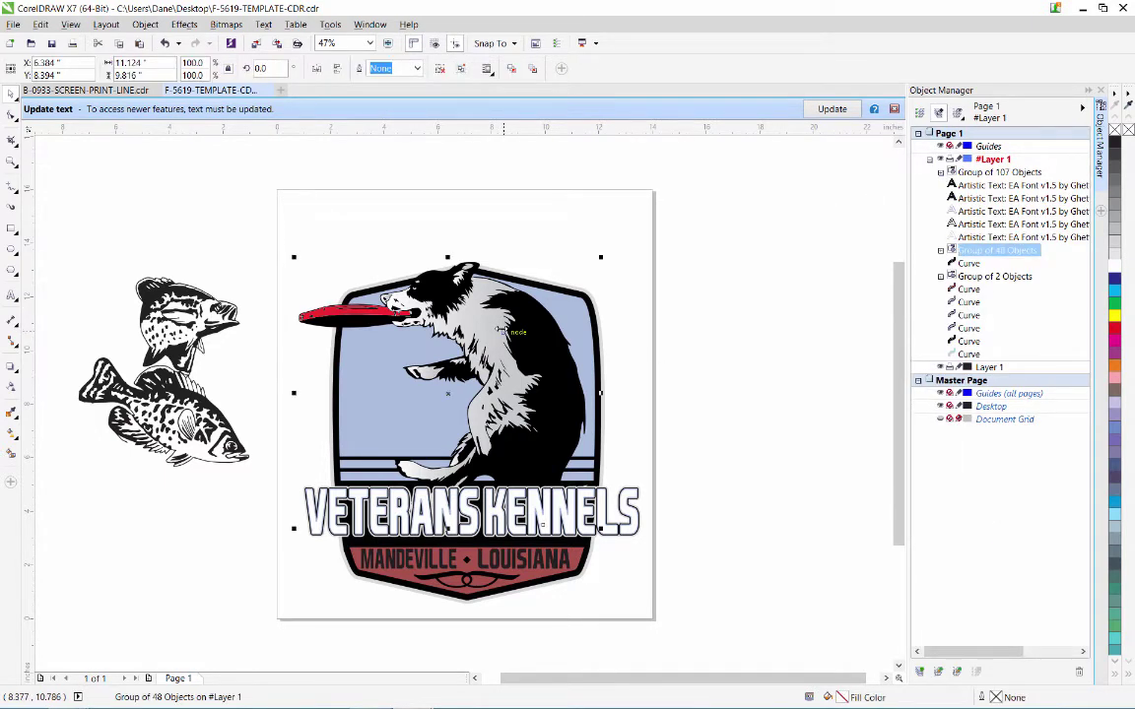
right_click(501, 331)
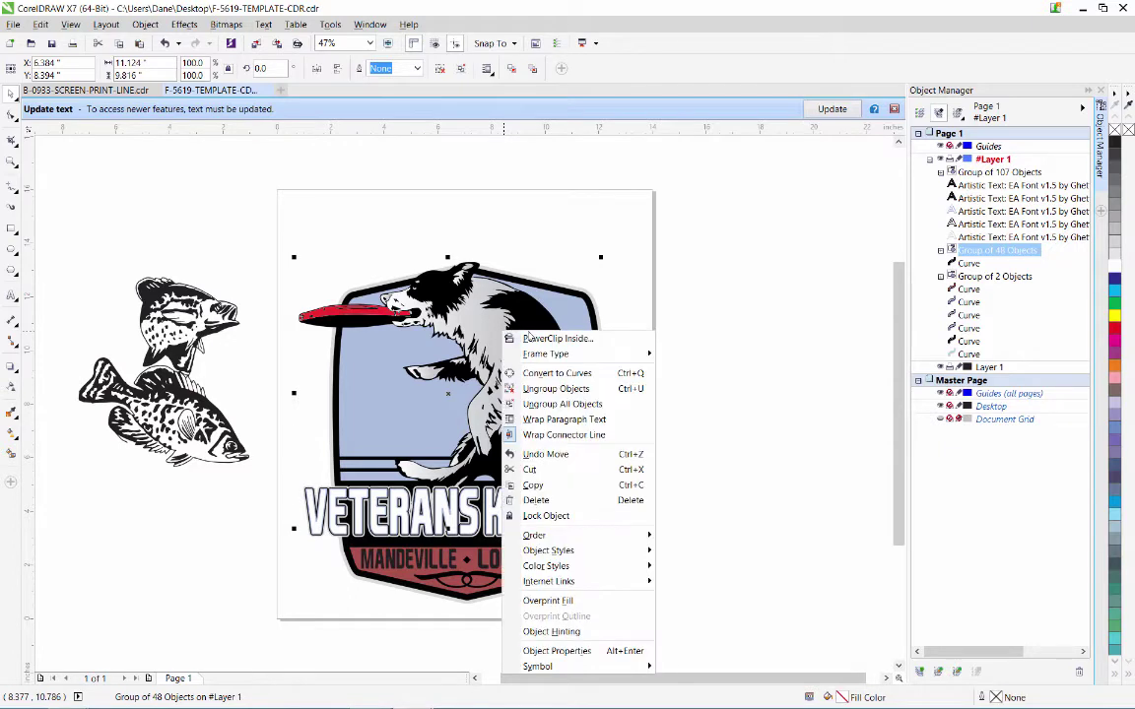
left_click(535, 499)
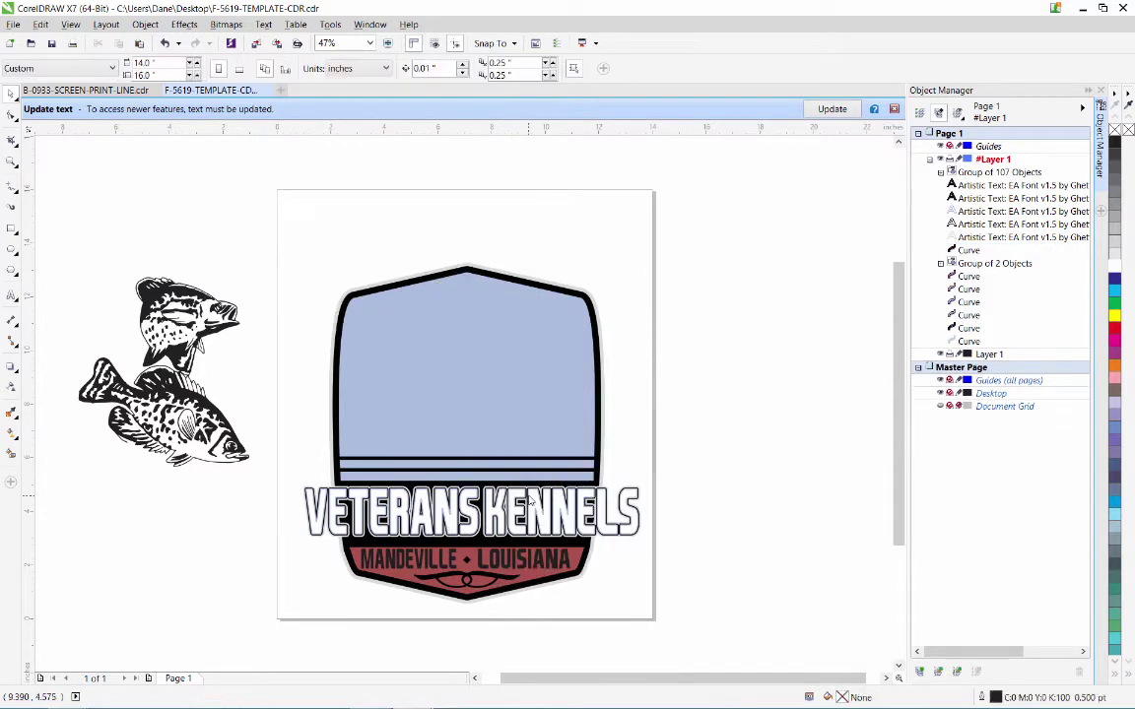
Zoom in on the badge and select the VETERANS KENNELS text objects one by one
left_click(13, 162)
left_click_drag(280, 267, 690, 616)
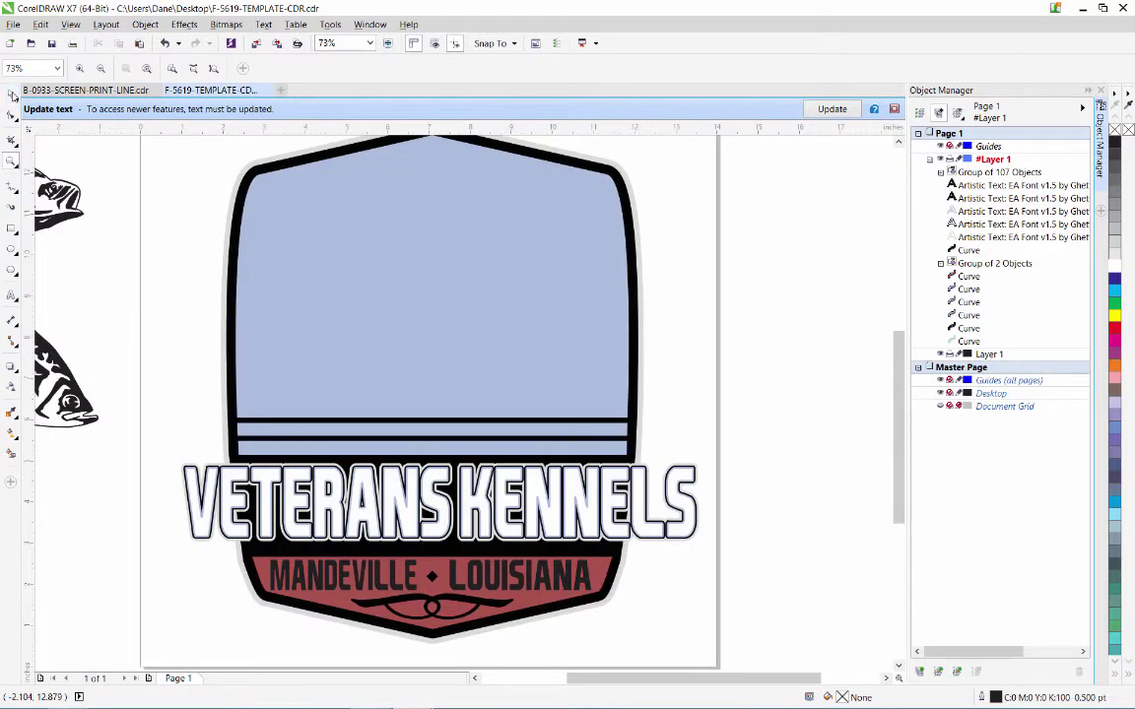
left_click(11, 94)
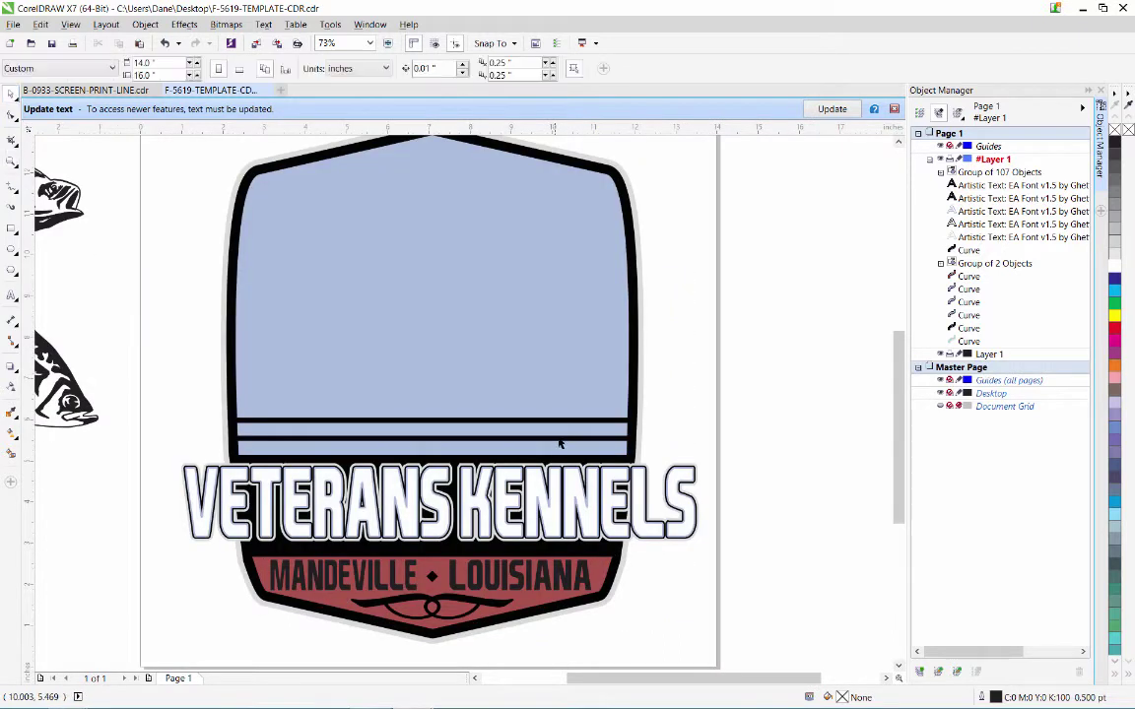
left_click(399, 504)
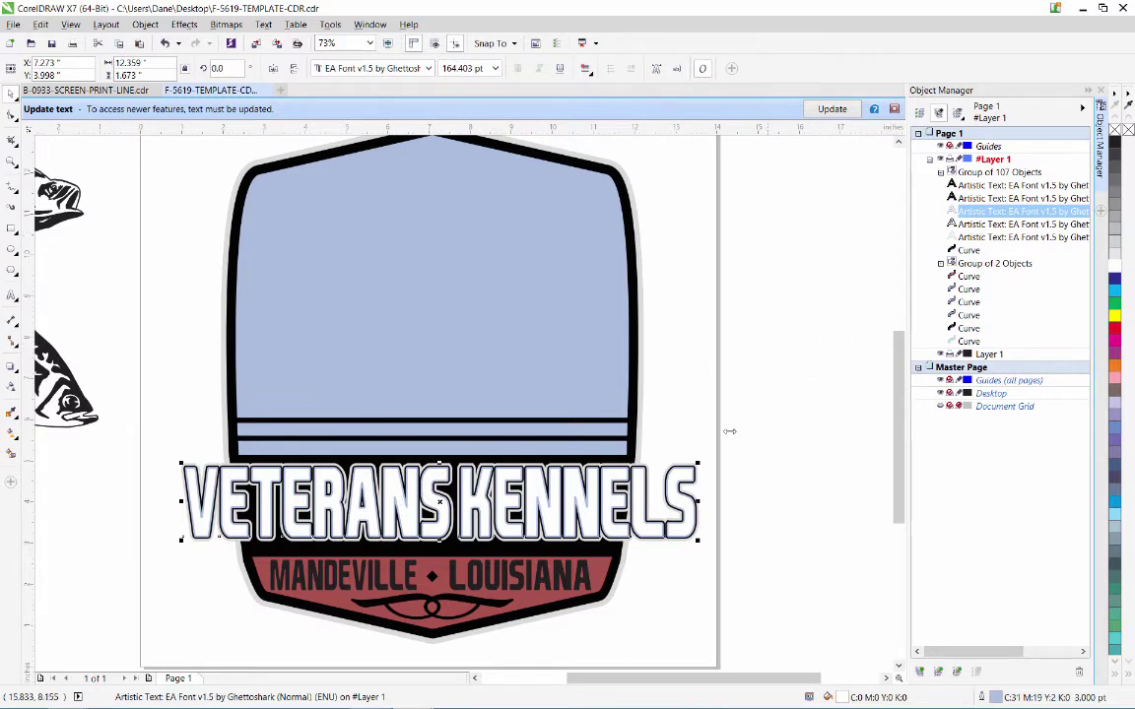
left_click(948, 224)
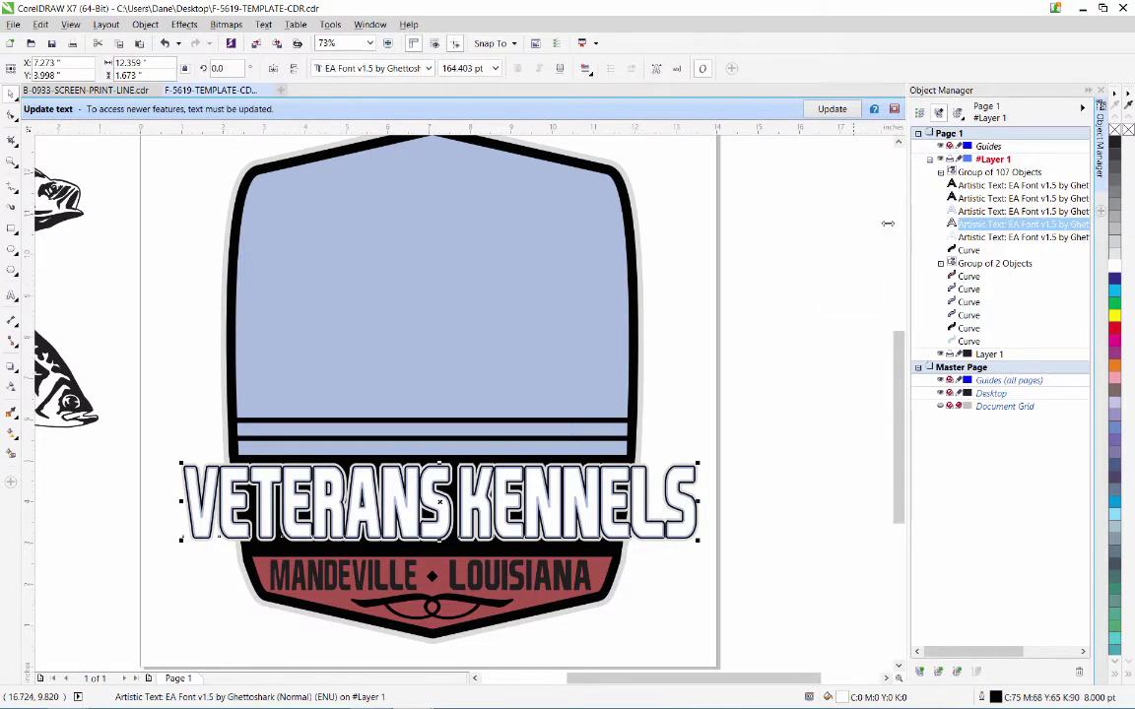
left_click(975, 238)
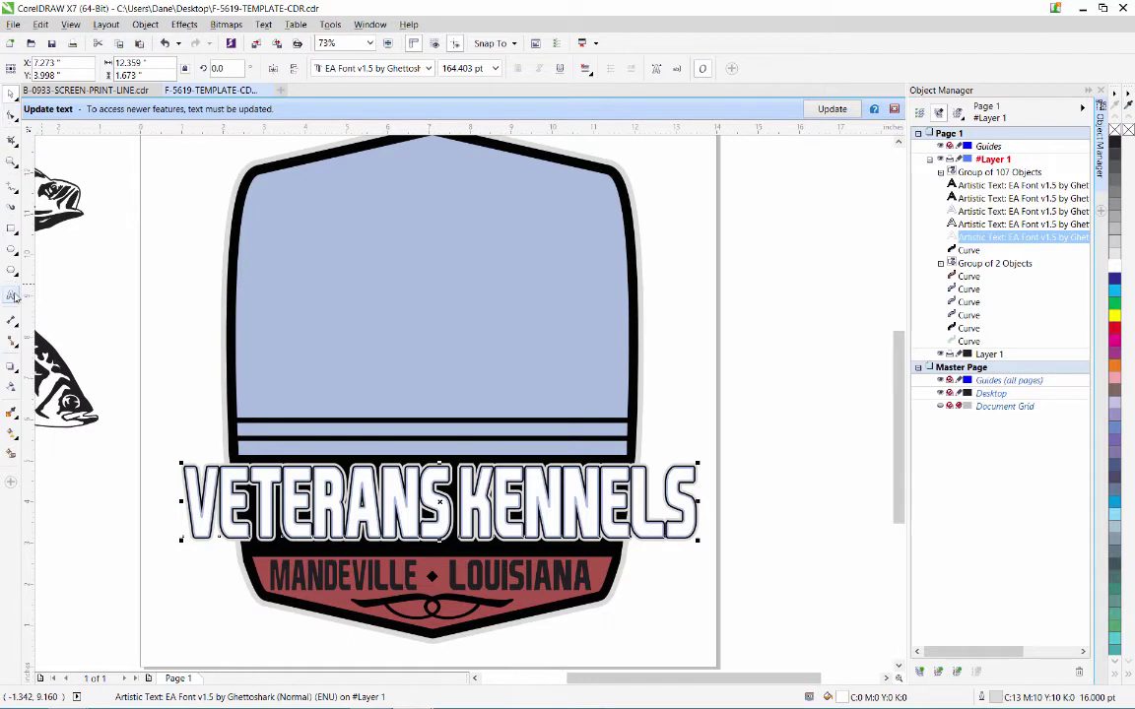
Overwrite the VETERANS KENNELS title with the mistyped word SHIPPERS
left_click(11, 295)
left_click(695, 497)
key("ctrl+a")
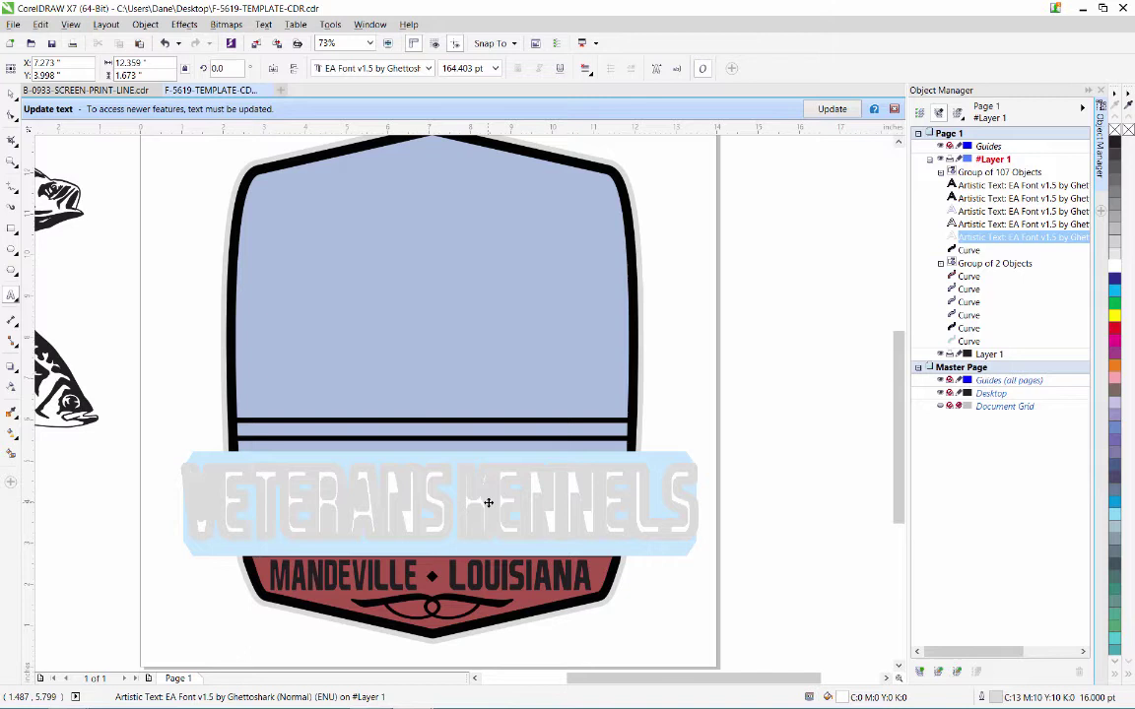
type("SHIPP")
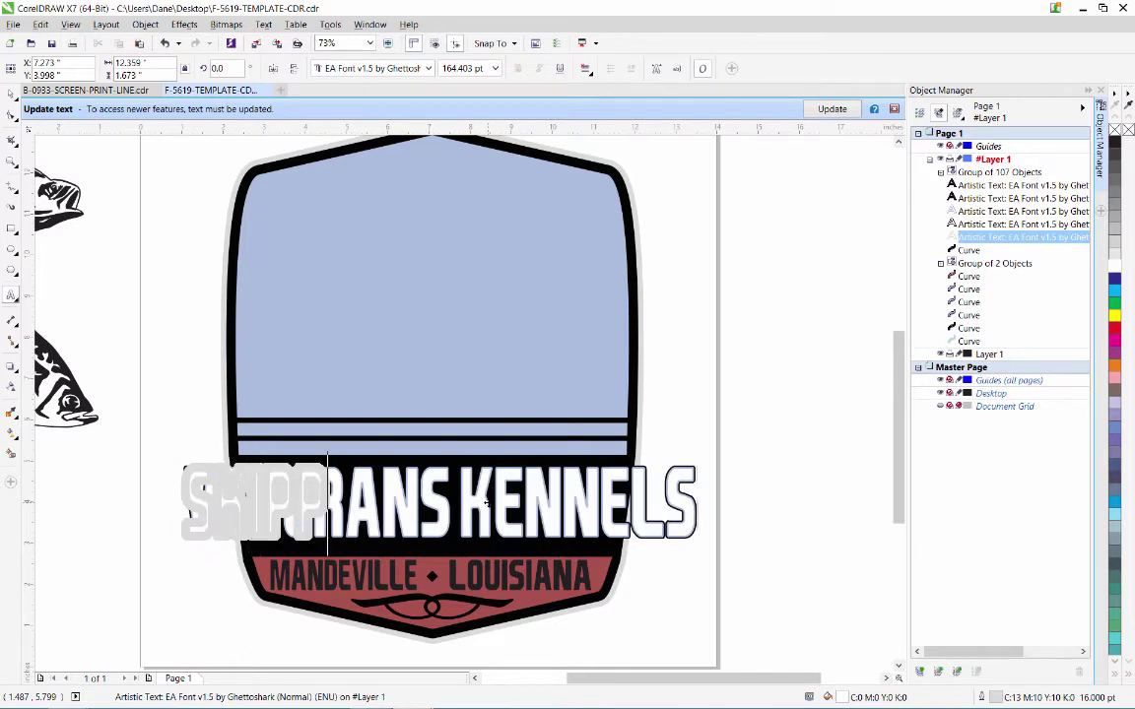
type("ERS")
key("ctrl+space")
left_click(547, 512)
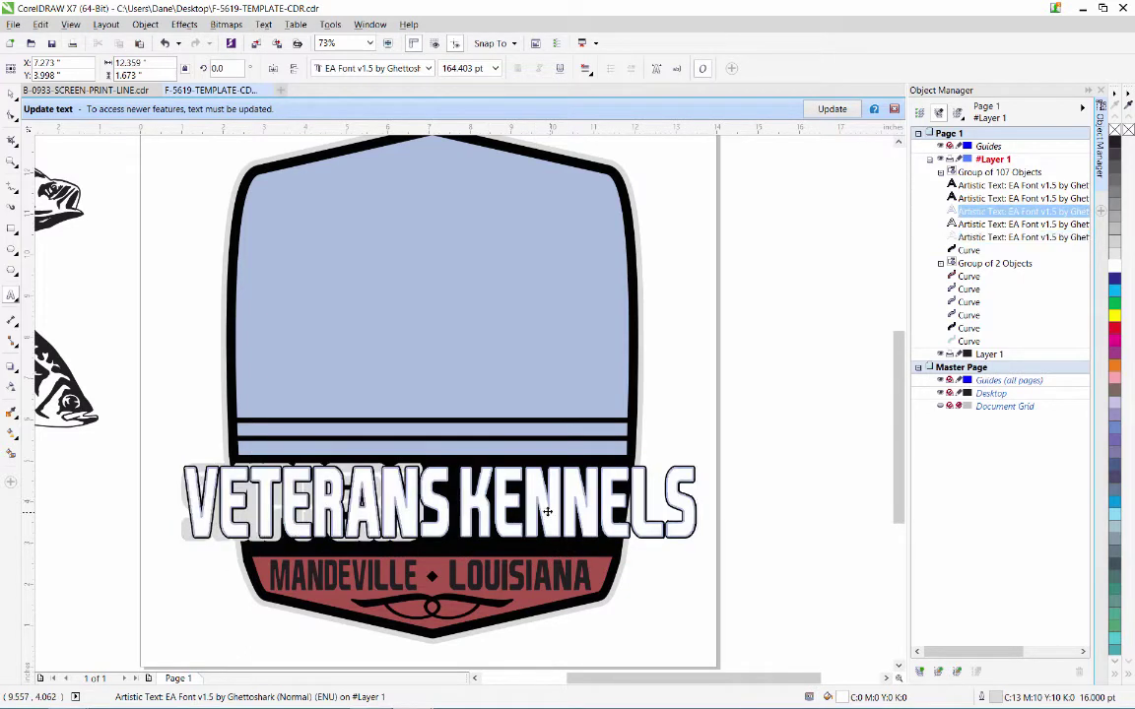
Retype the title as SKIPPERS and leave text editing
triple_click(549, 509)
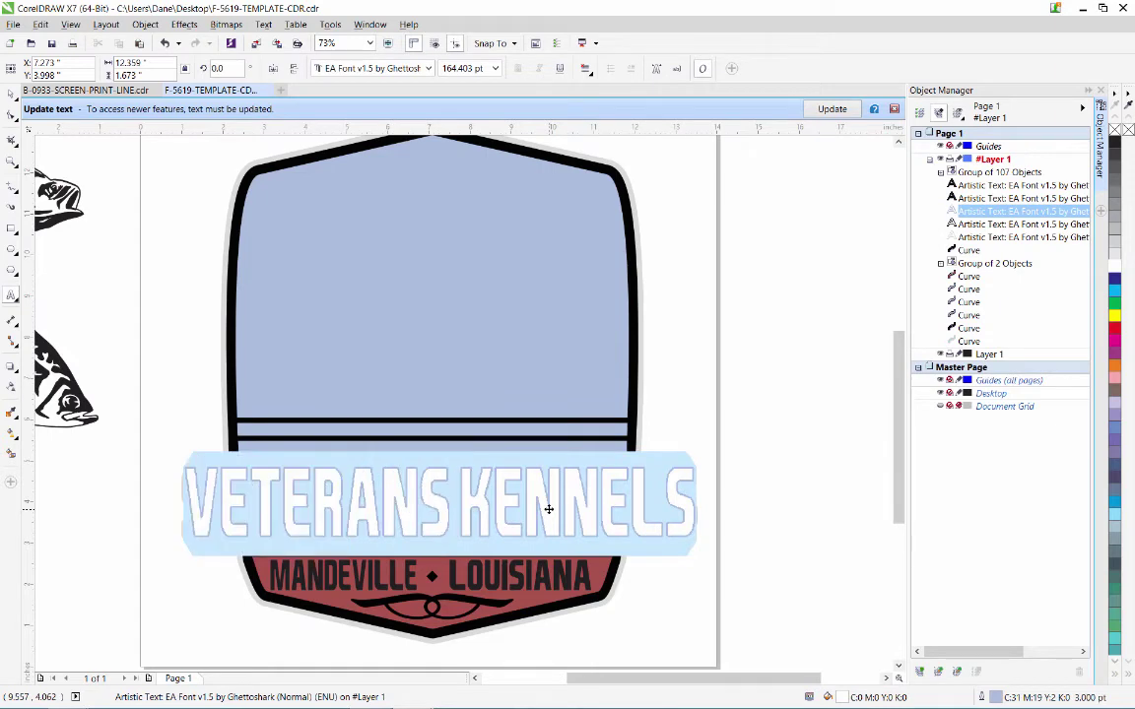
type("SKIPP")
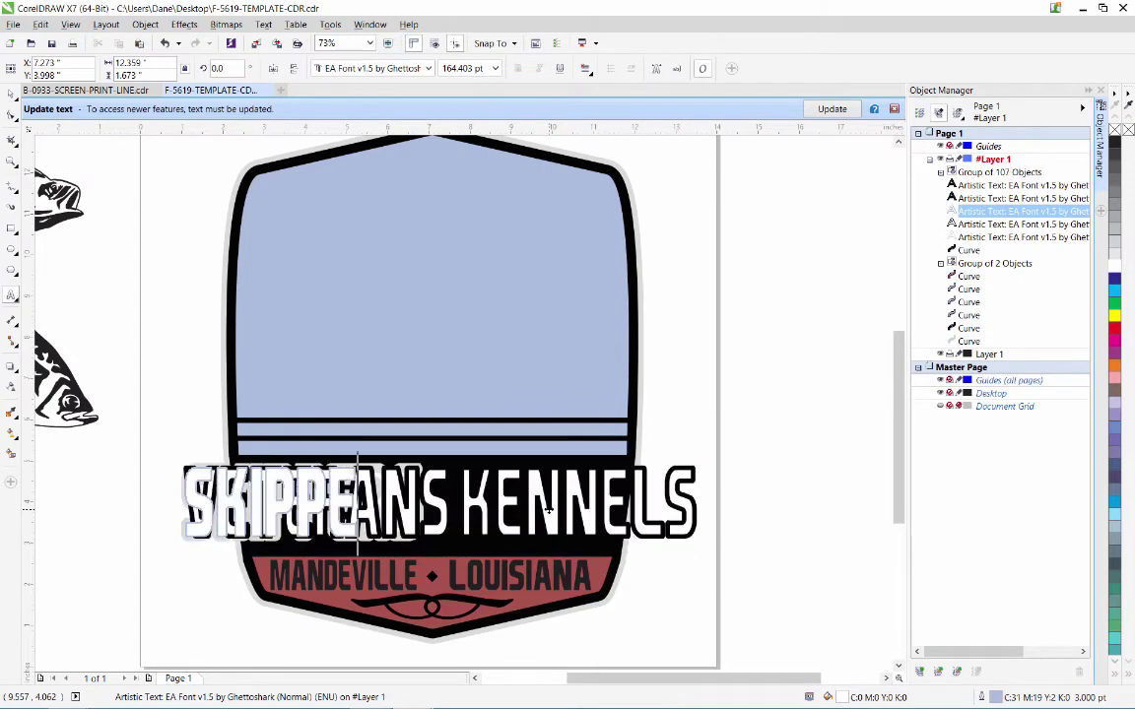
type("ERS")
key("ctrl+z")
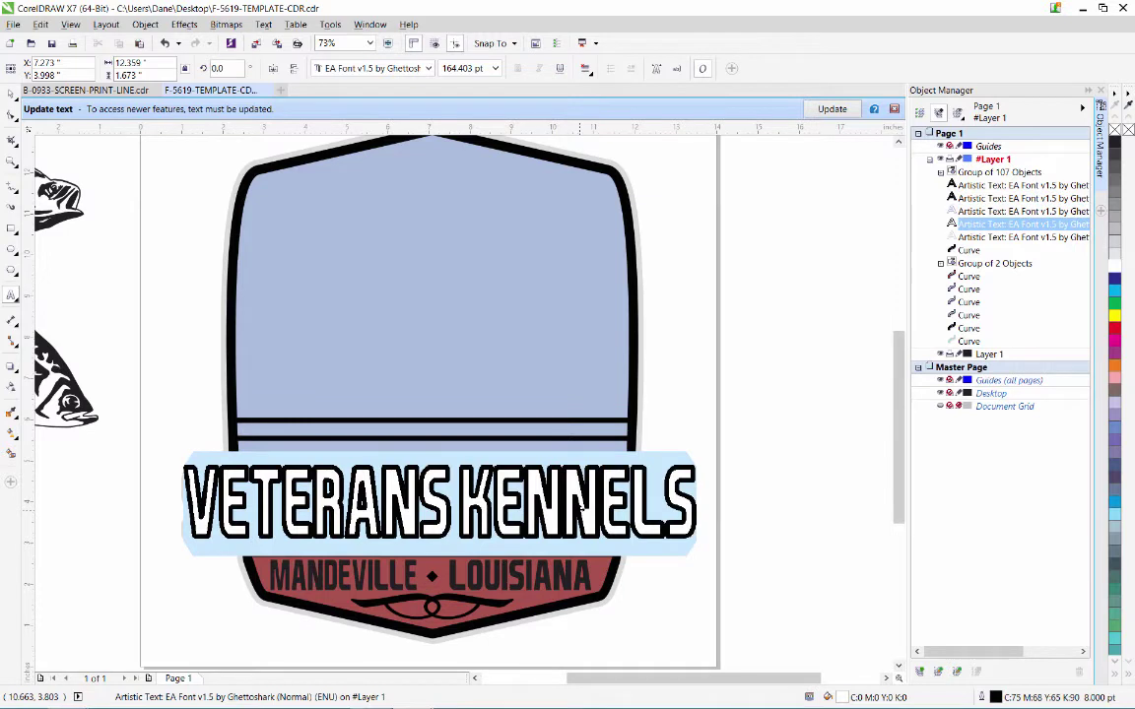
key("ctrl+shift+z")
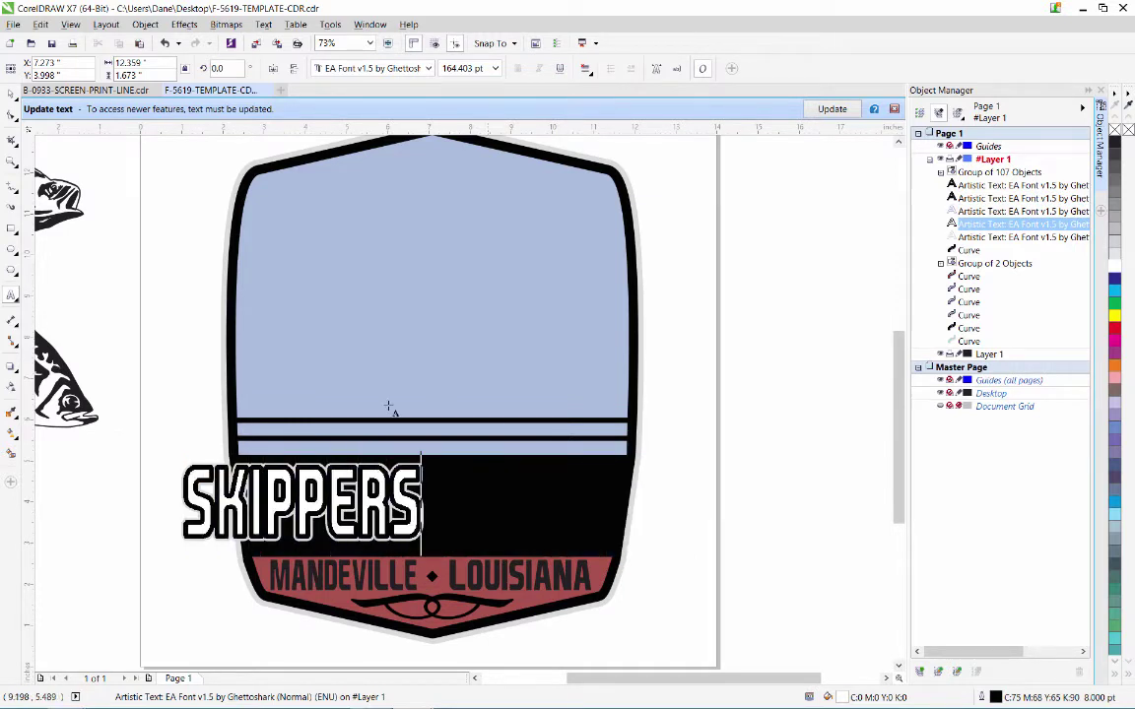
key("ctrl+space")
key("Escape")
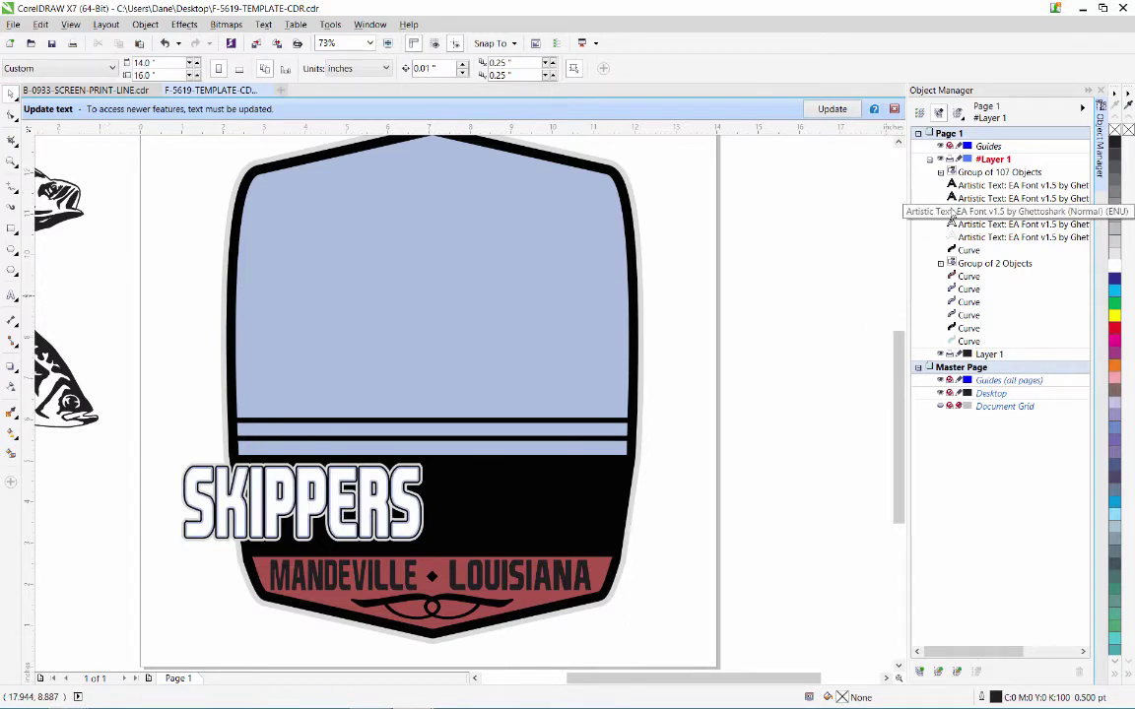
Select the three stacked SKIPPERS text layers in the Object Manager
left_click(951, 185)
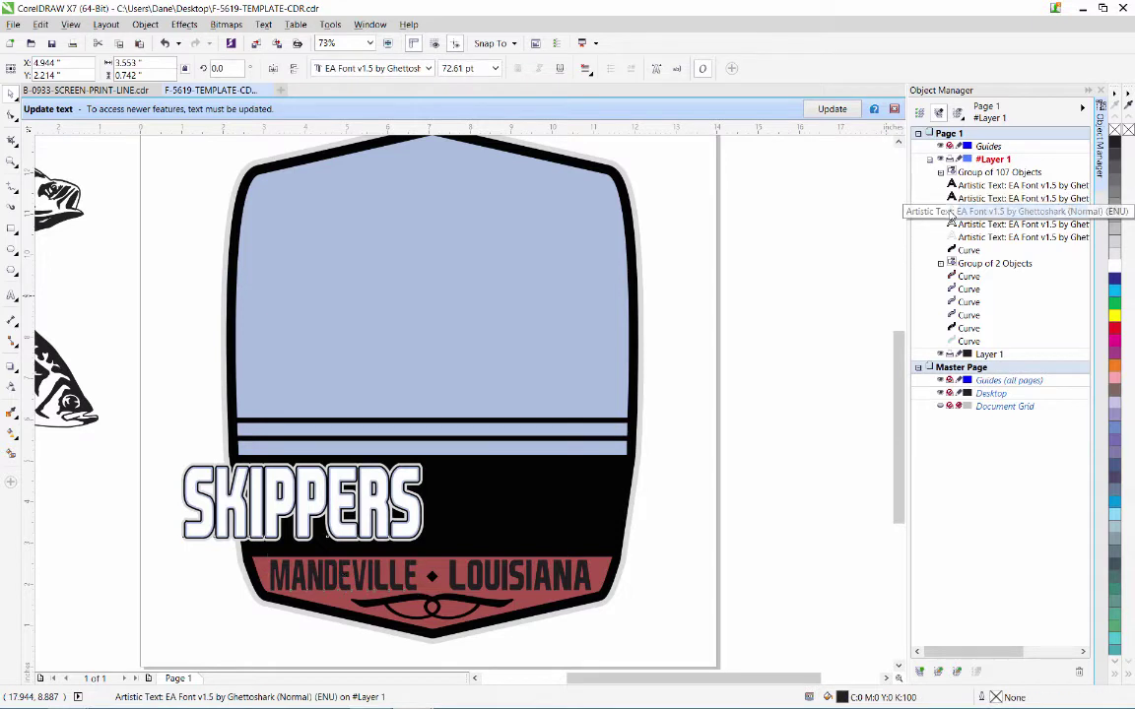
left_click(951, 211)
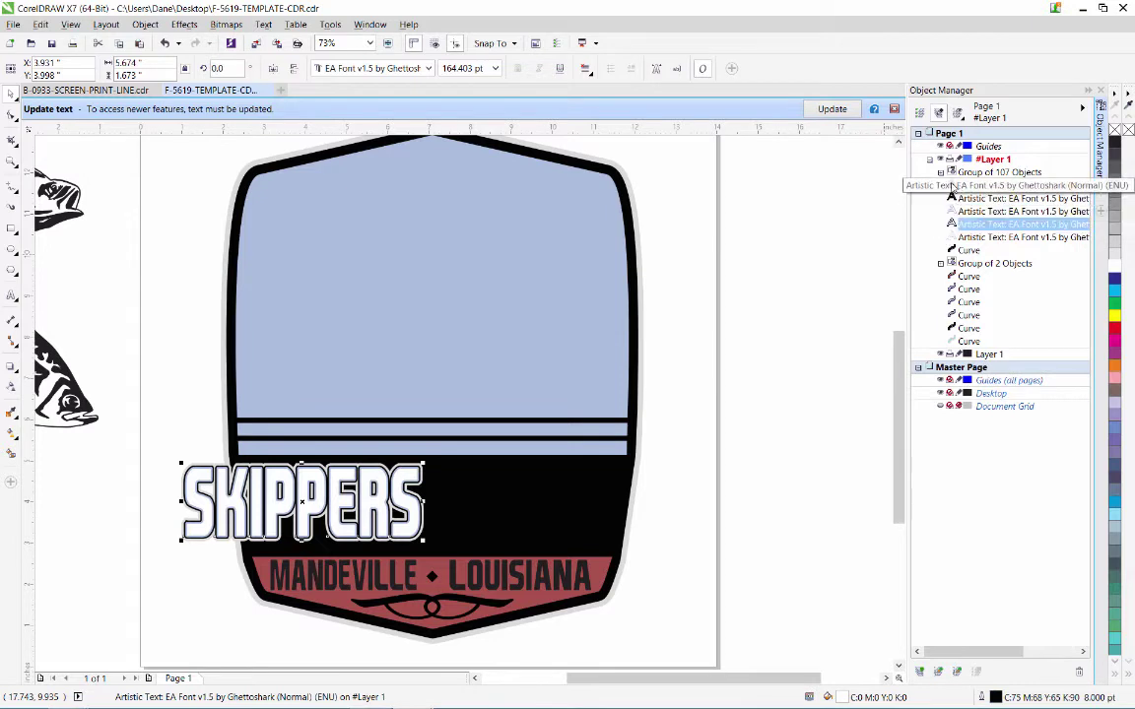
left_click(953, 185)
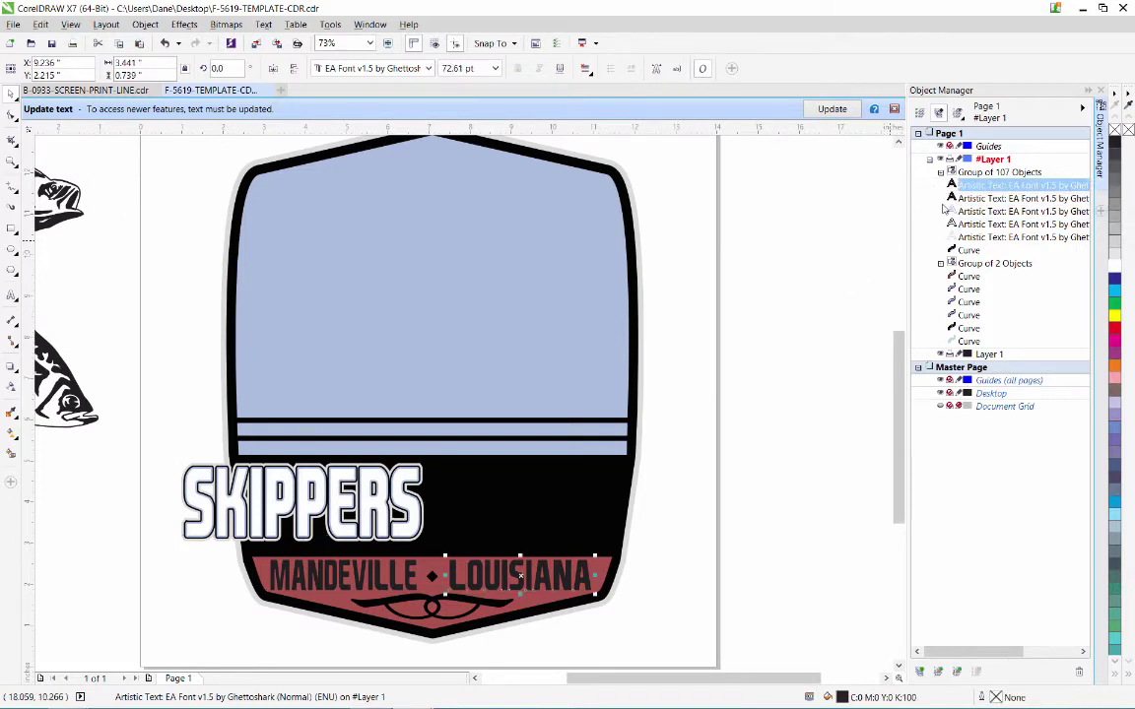
left_click(947, 198)
left_click(953, 199)
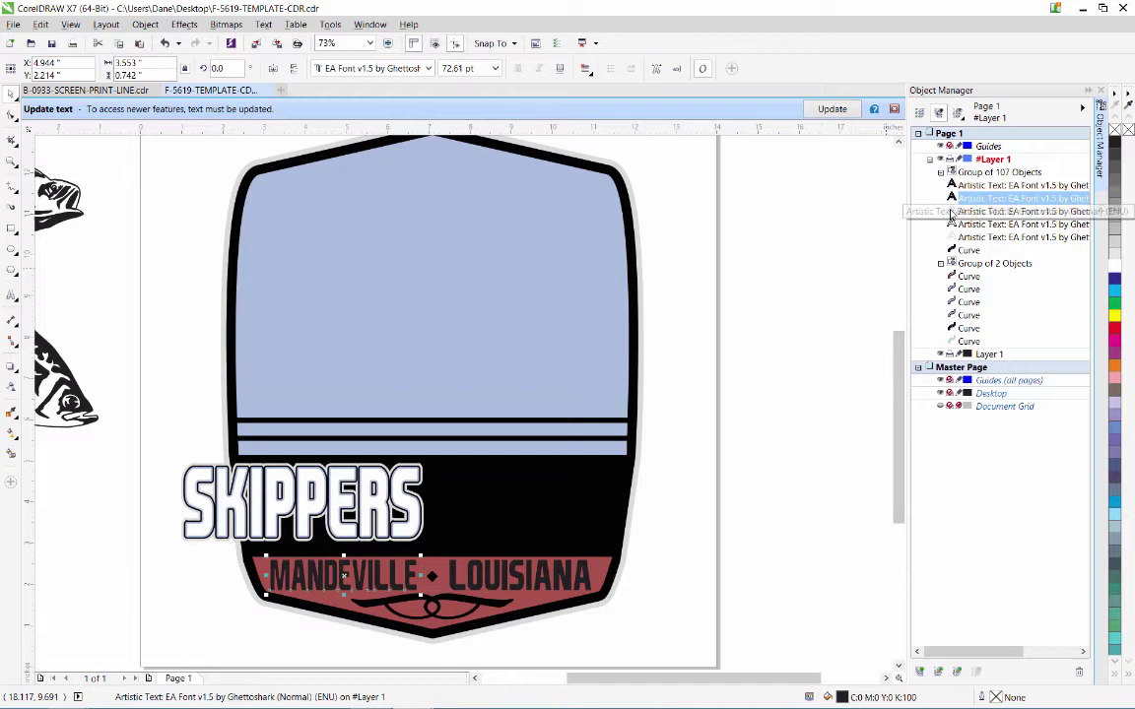
left_click(952, 212)
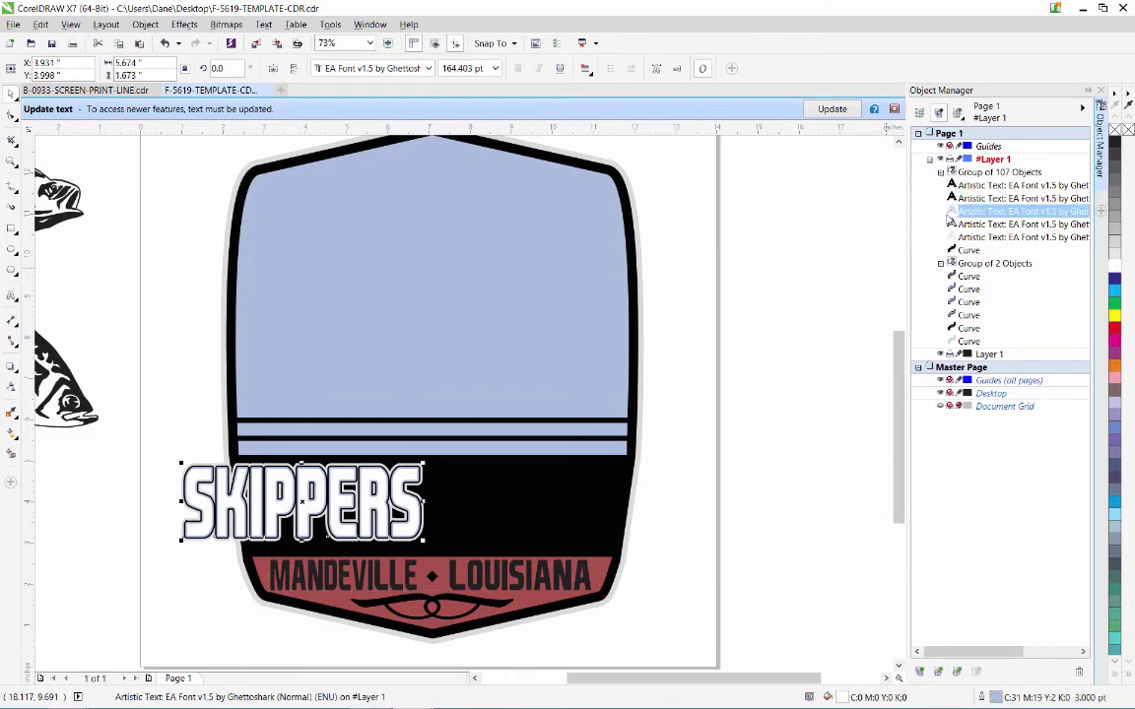
left_click(950, 224, "ctrl")
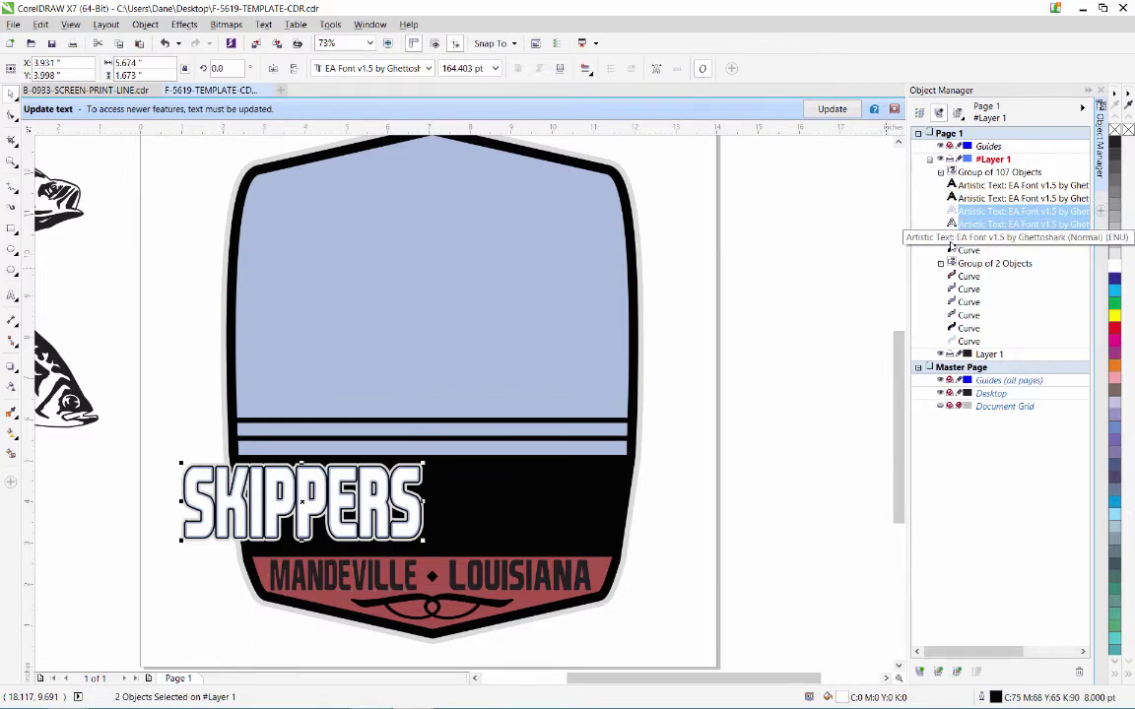
left_click(951, 239, "ctrl")
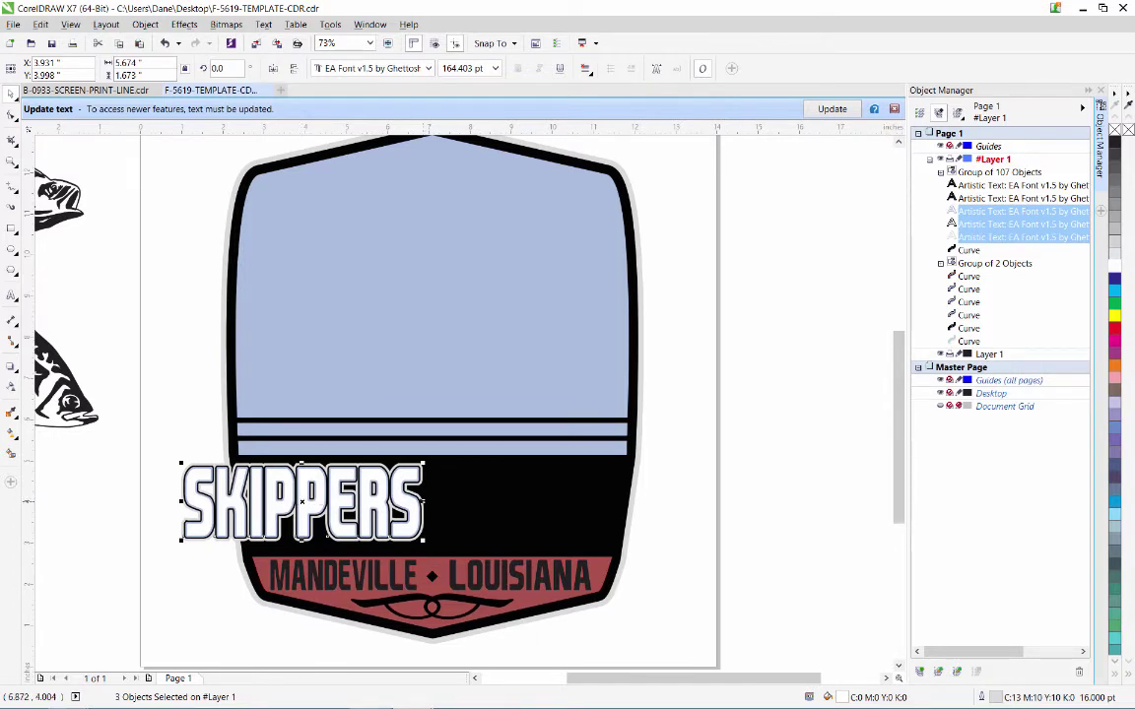
Stretch the SKIPPERS title nearly across the badge width and nudge it down slightly
left_click_drag(425, 500, 673, 496)
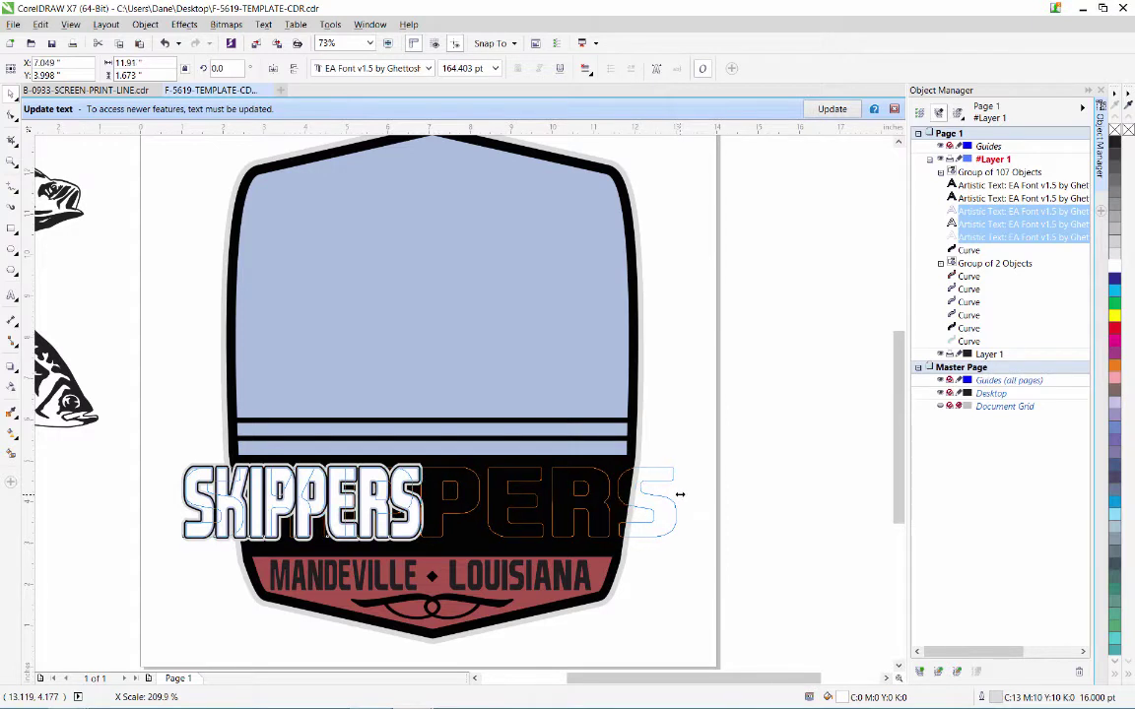
left_click_drag(675, 496, 680, 494)
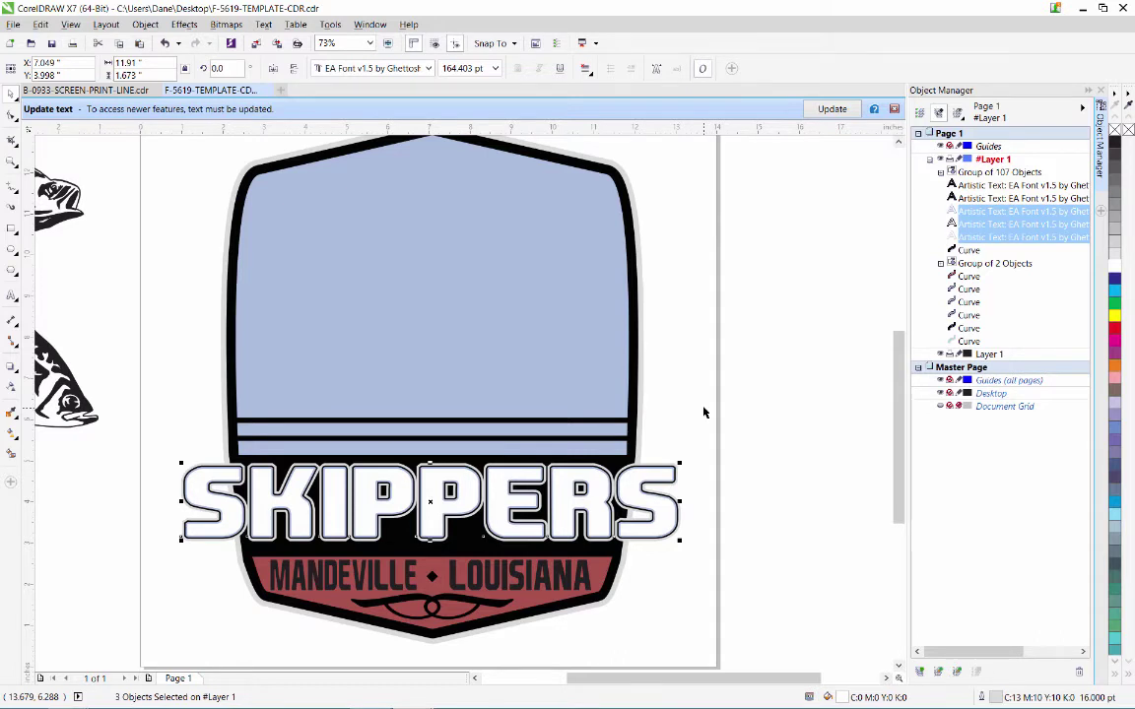
key("Down")
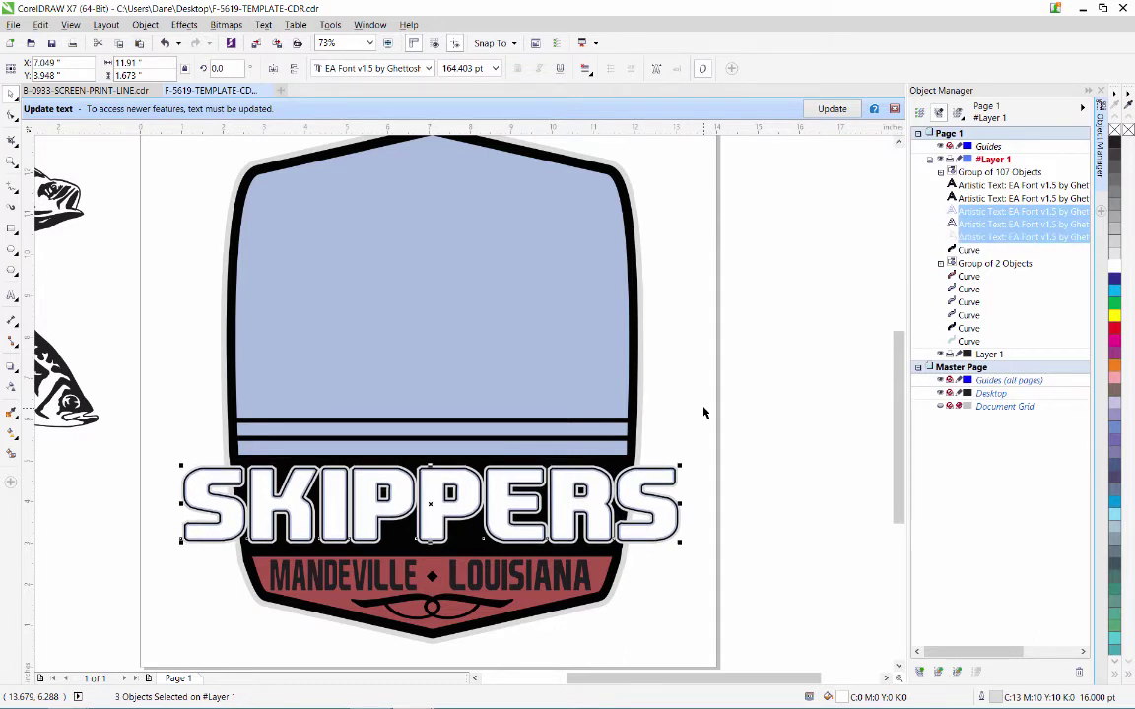
left_click(703, 411)
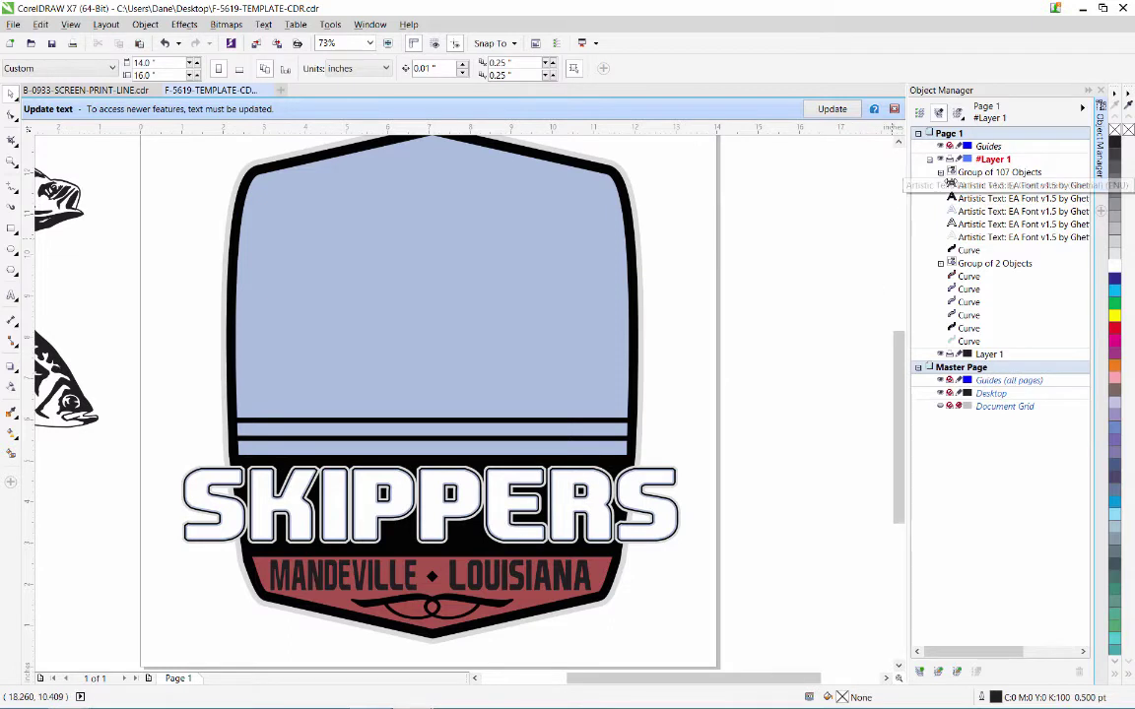
Delete the MANDEVILLE text and the small diamond separator, keeping LOUISIANA
left_click(952, 184)
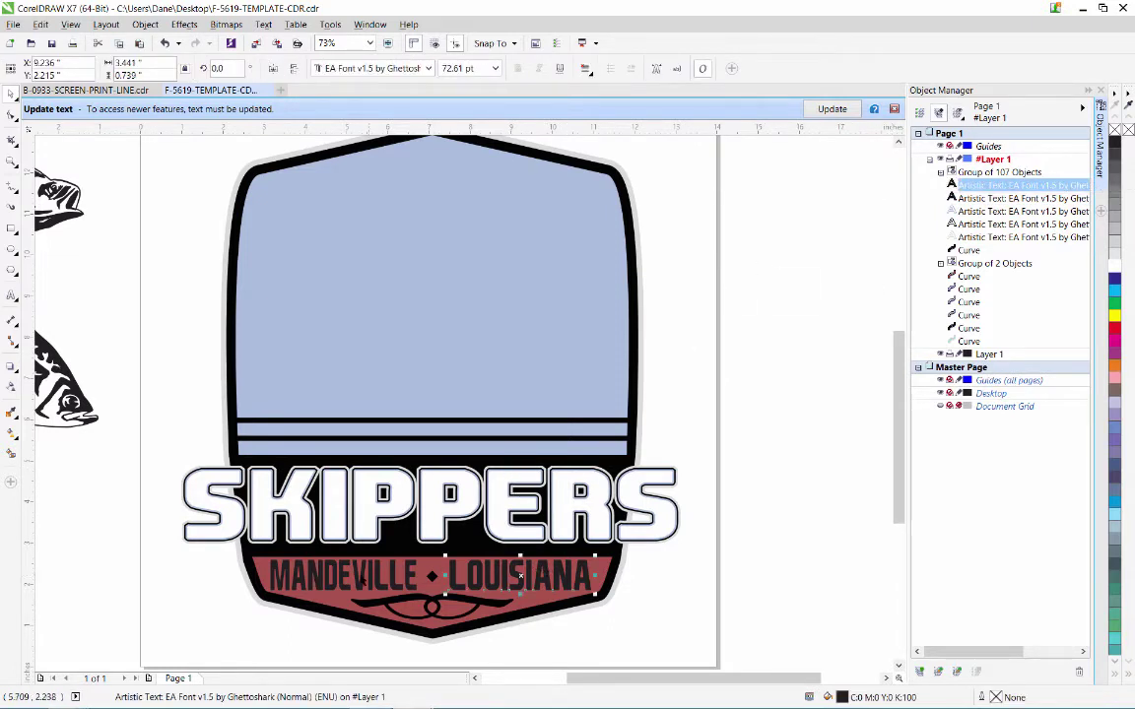
left_click(360, 581, "ctrl")
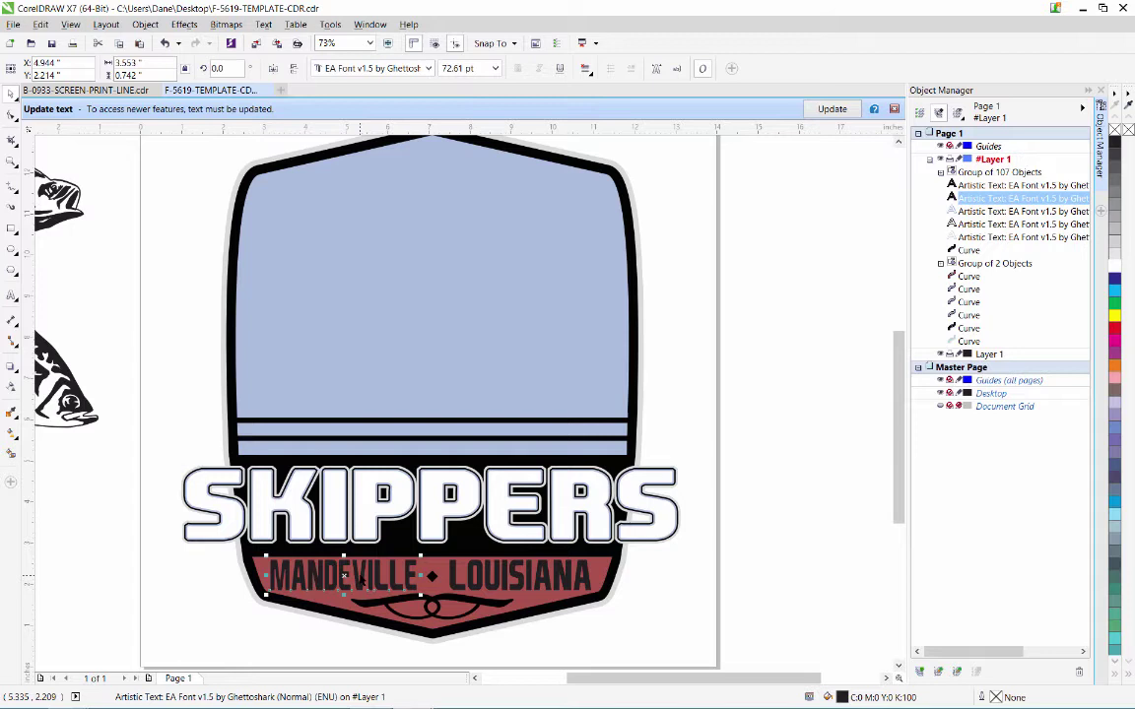
right_click(360, 576)
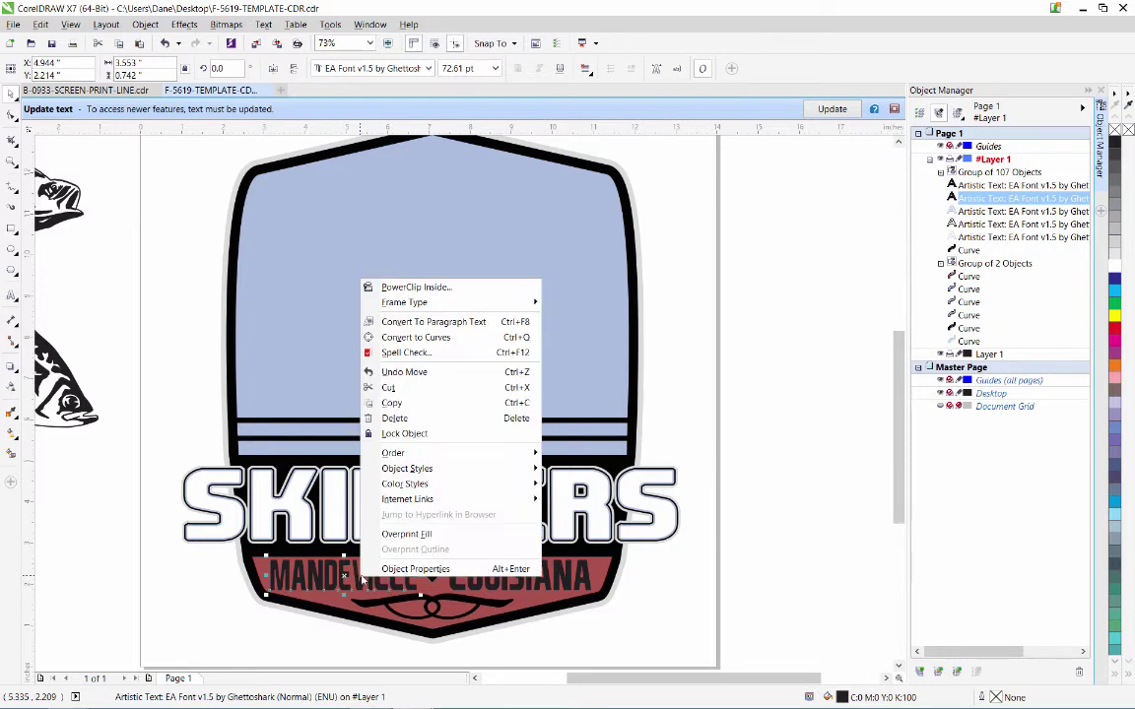
left_click(395, 420)
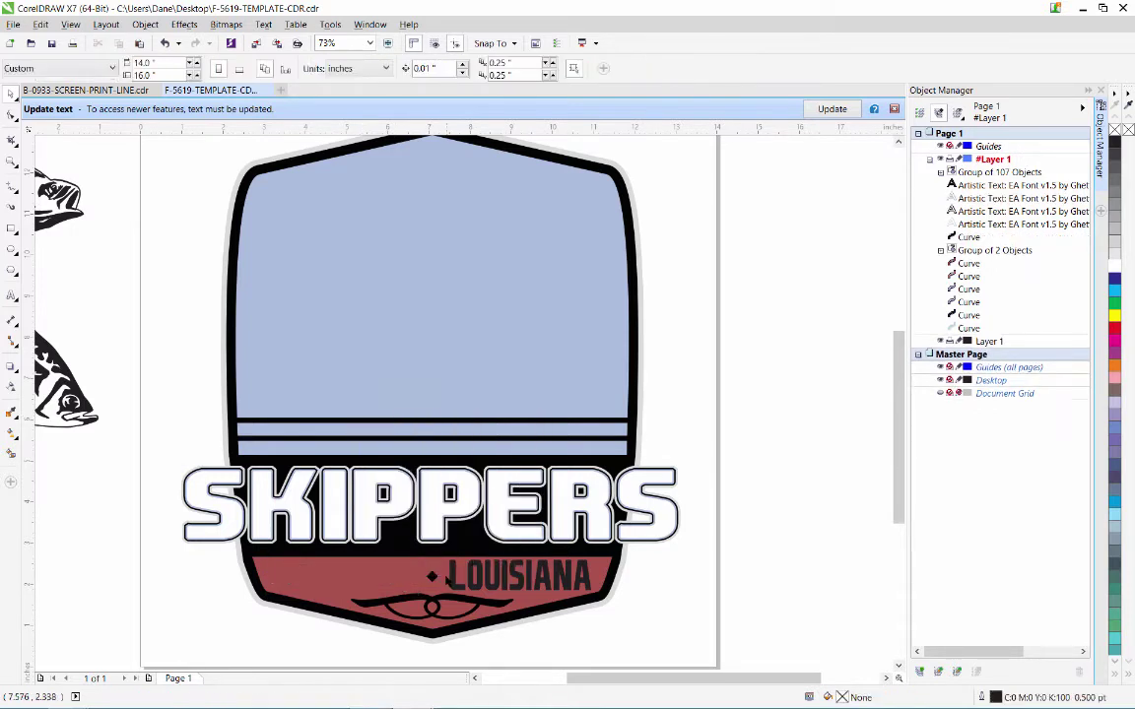
left_click(432, 576)
right_click(389, 520)
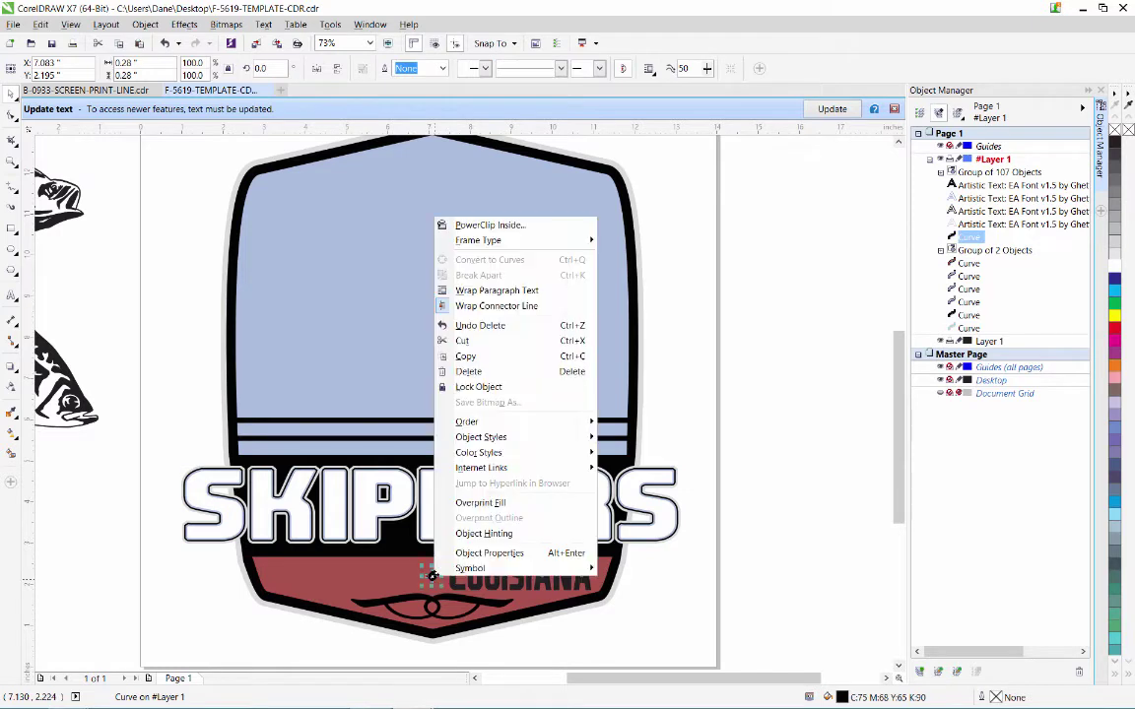
left_click(424, 346)
left_click(519, 576)
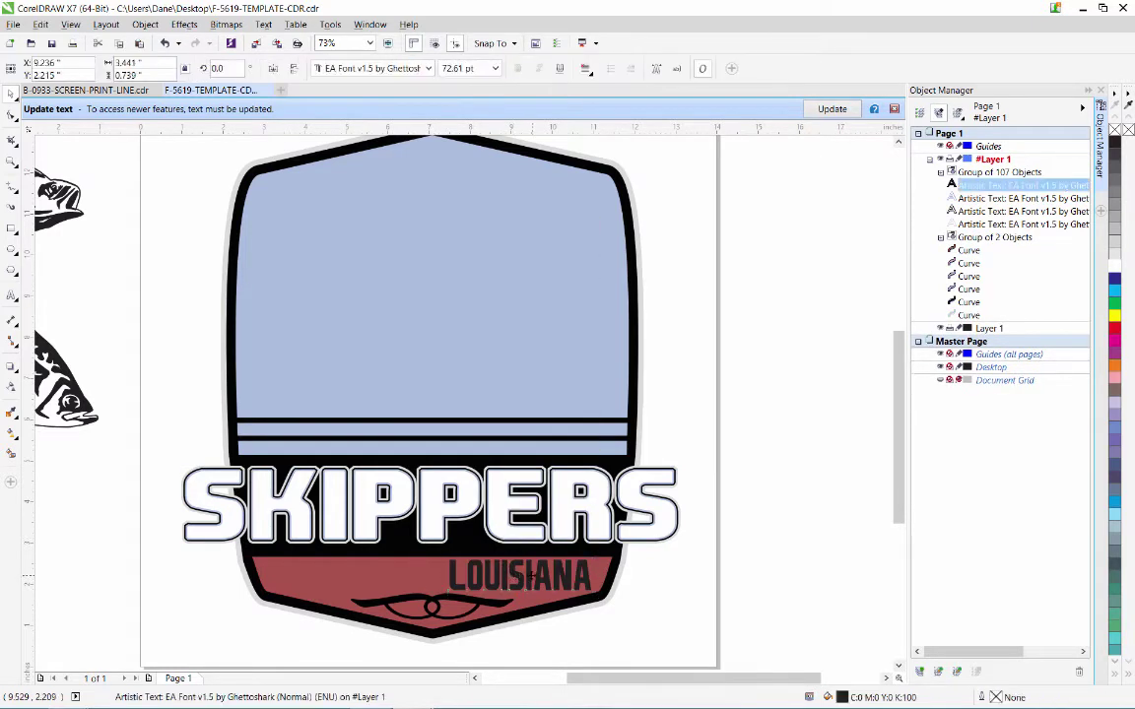
Centre LOUISIANA under SKIPPERS, replace it with BAIT SHOP, and scale it slightly smaller
left_click_drag(519, 576, 437, 576)
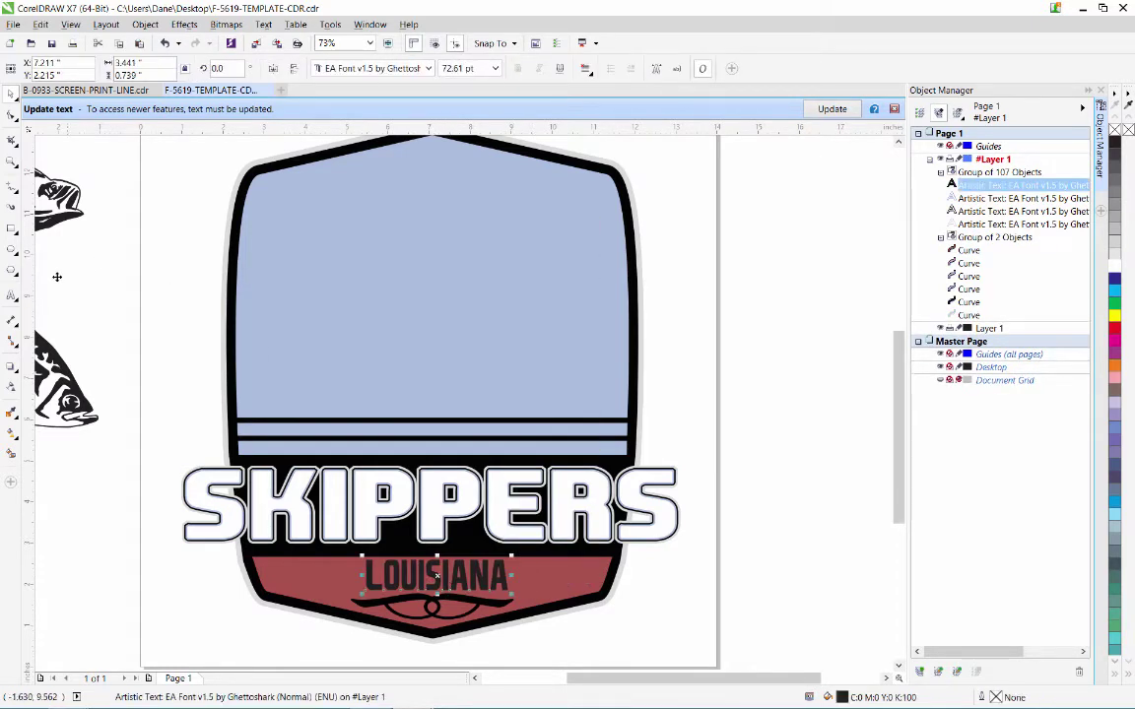
key("F8")
double_click(437, 574)
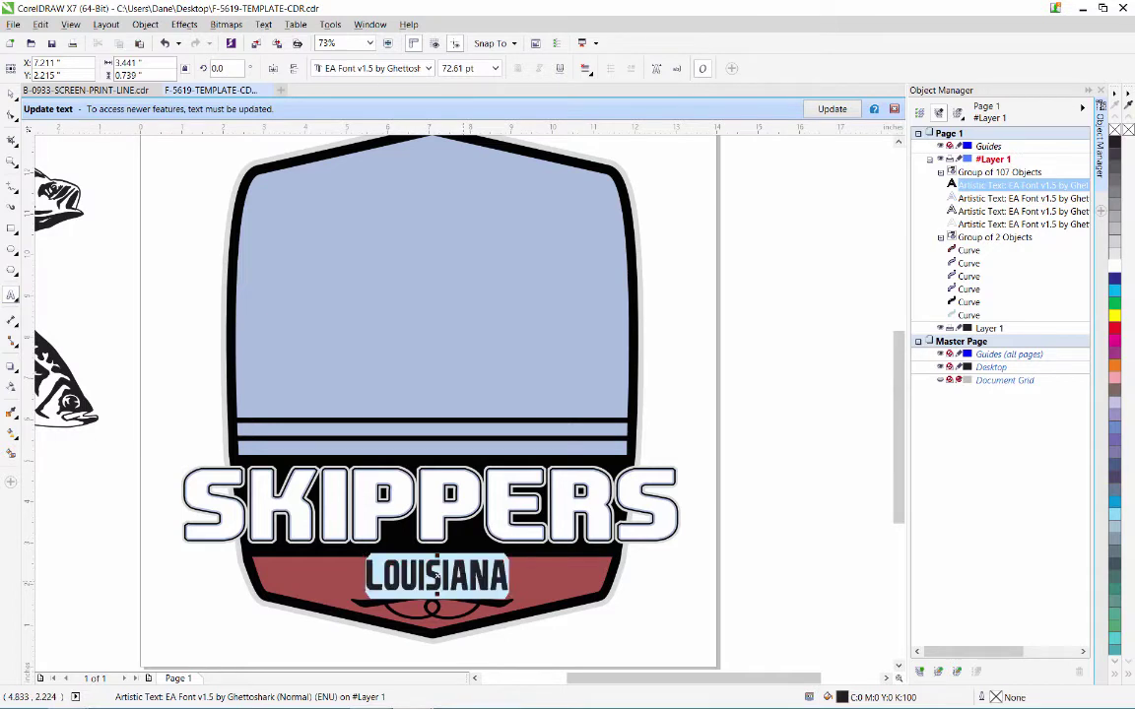
type("BAIT SHOP")
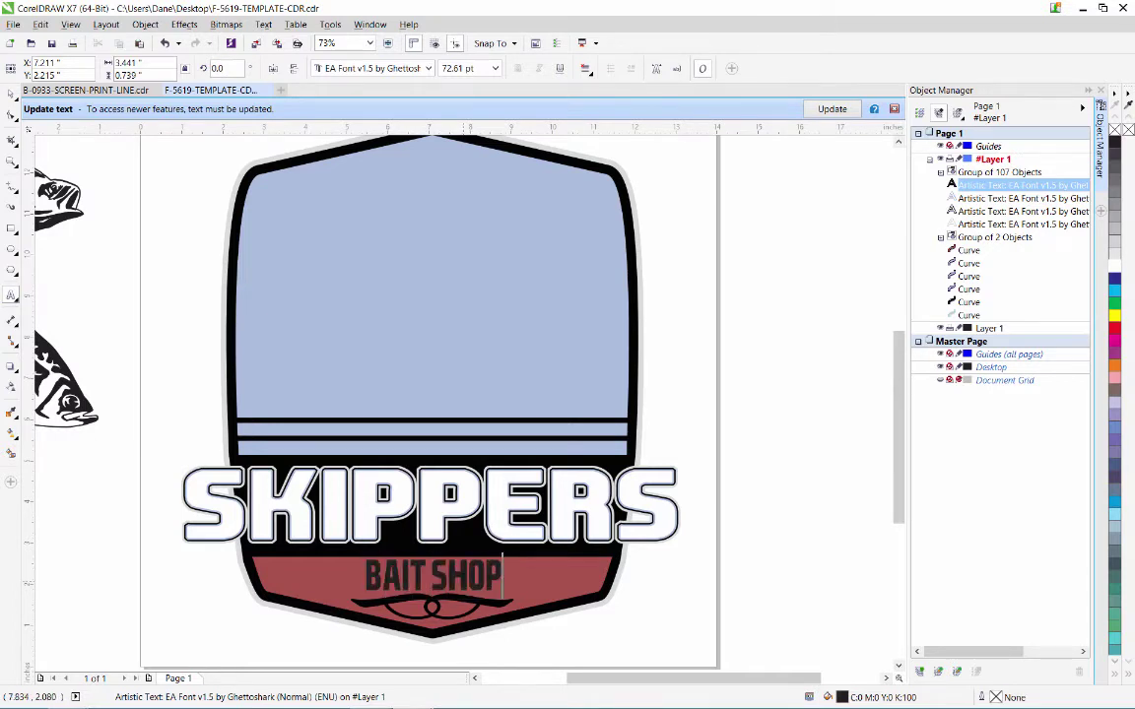
left_click(12, 95)
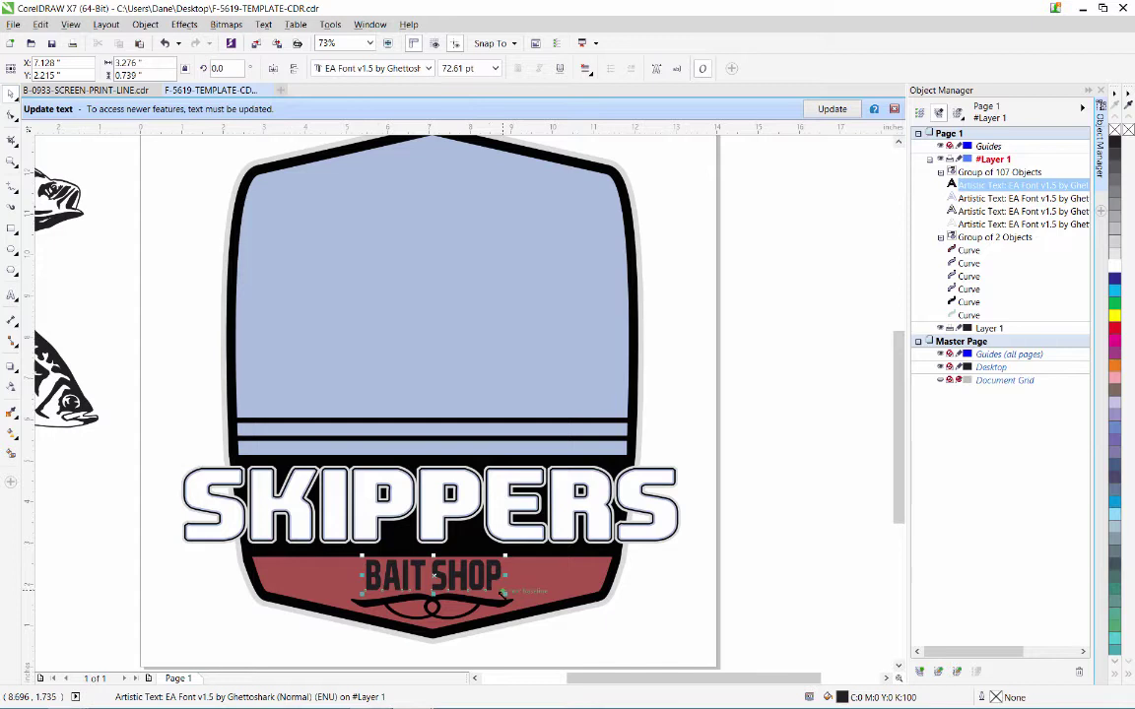
mouse_move(432, 554)
left_mouse_down()
mouse_move(508, 581)
mouse_move(569, 581)
mouse_move(493, 578)
left_mouse_up()
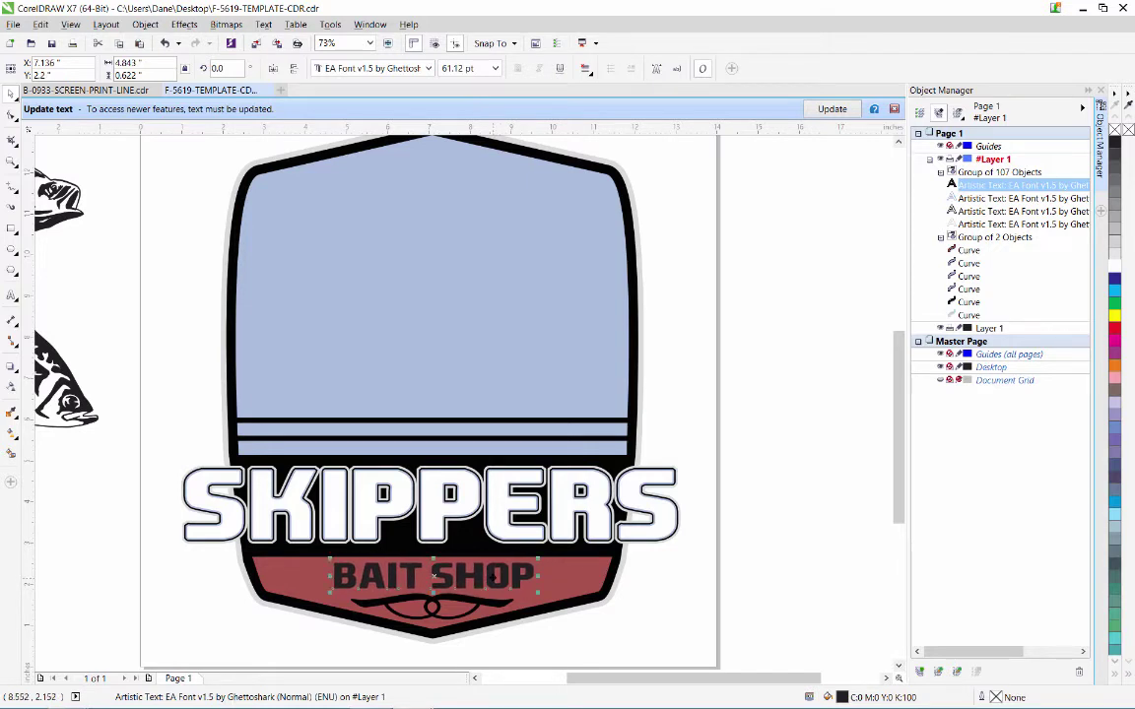
left_click(653, 577)
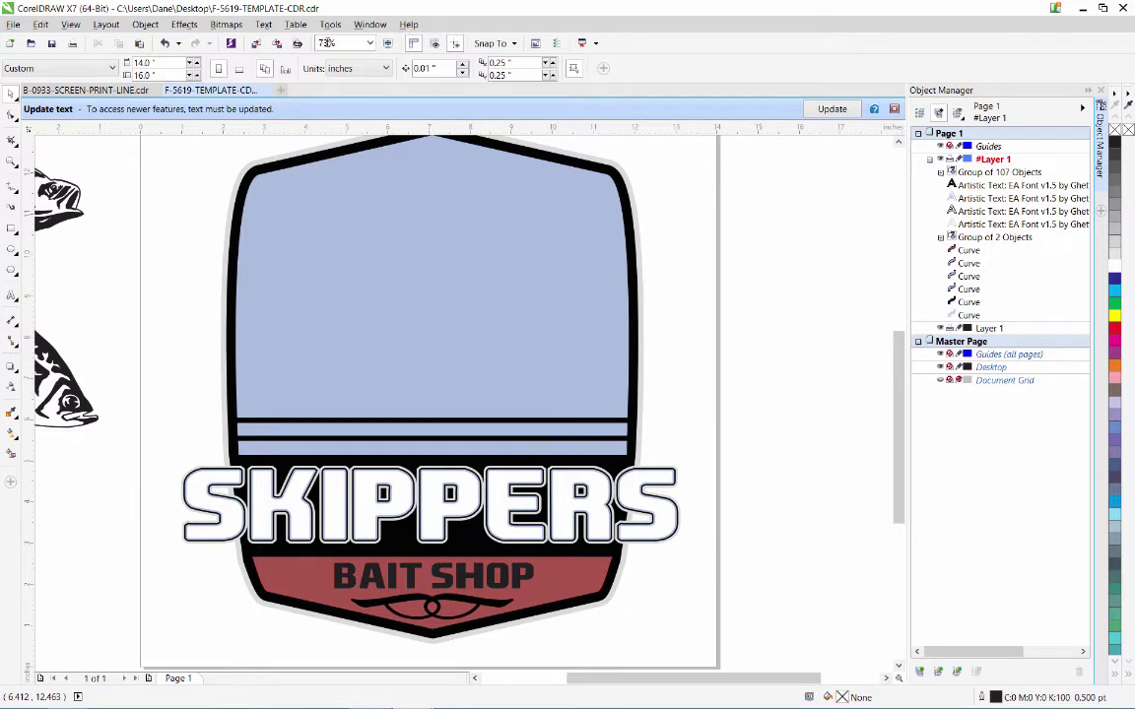
Show the document palette and add a dark green colour, C82 M42 Y100 K44
left_click(370, 23)
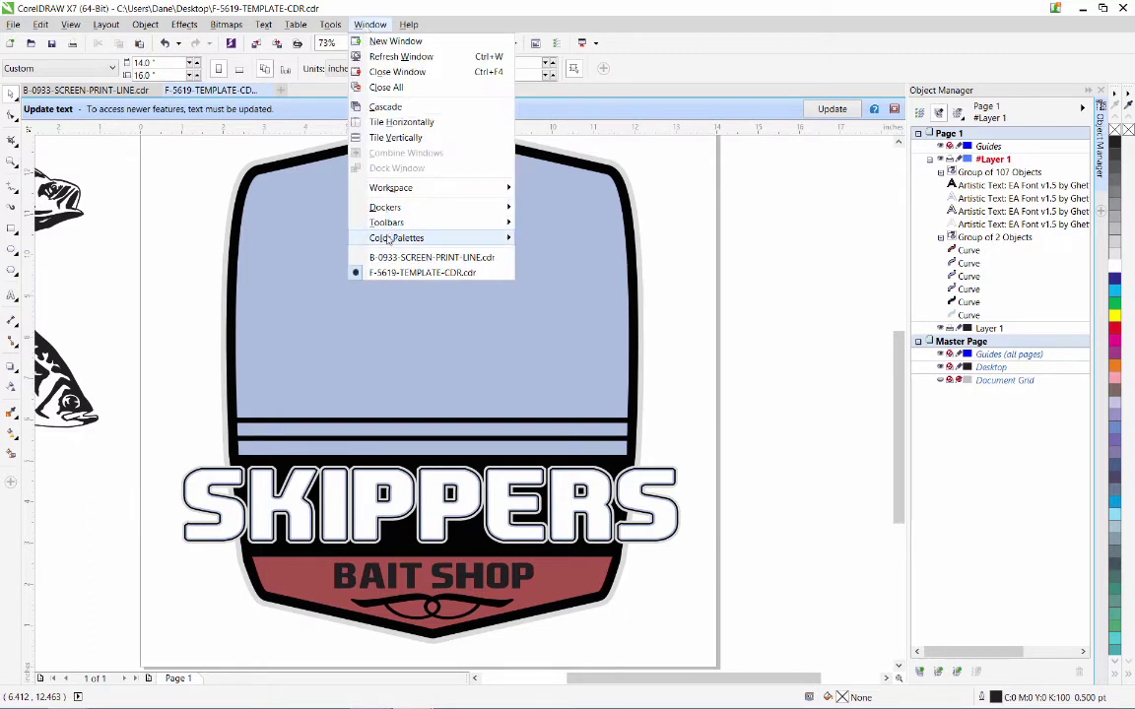
mouse_move(396, 237)
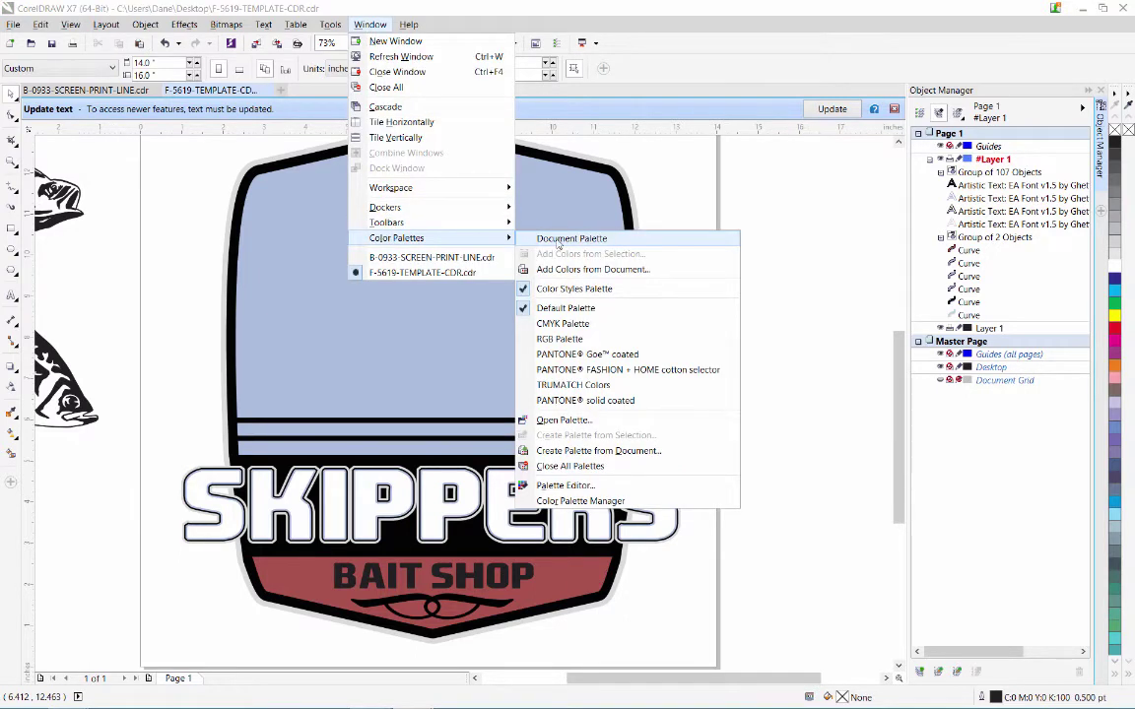
left_click(579, 241)
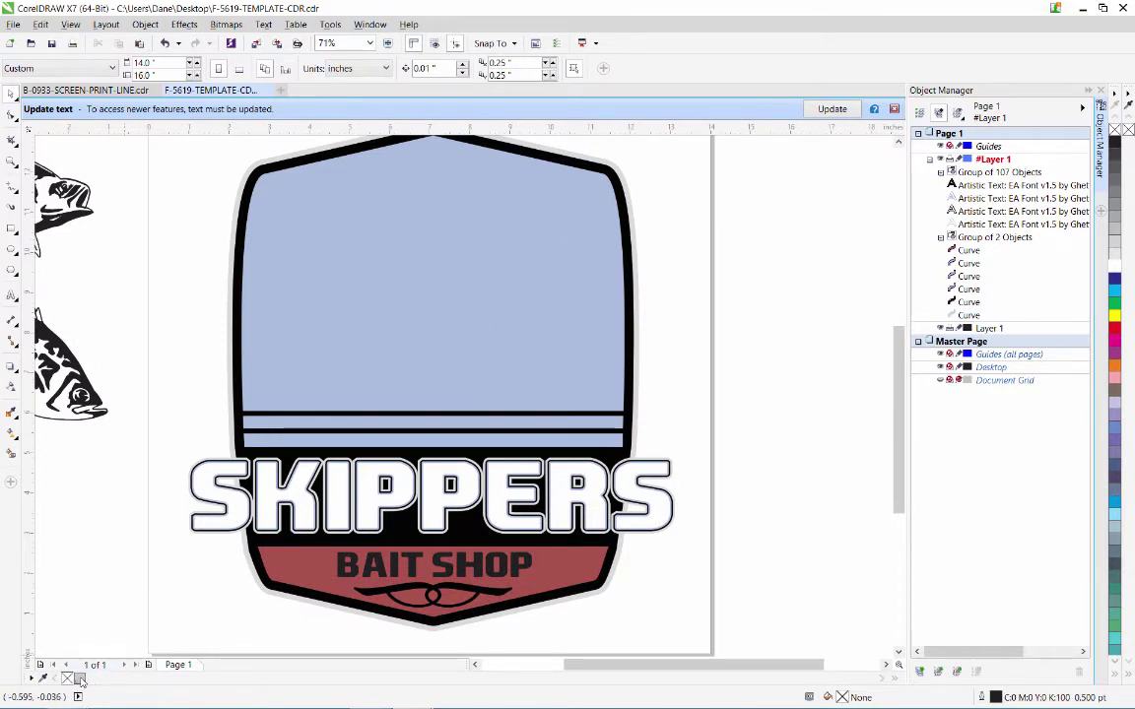
double_click(81, 678)
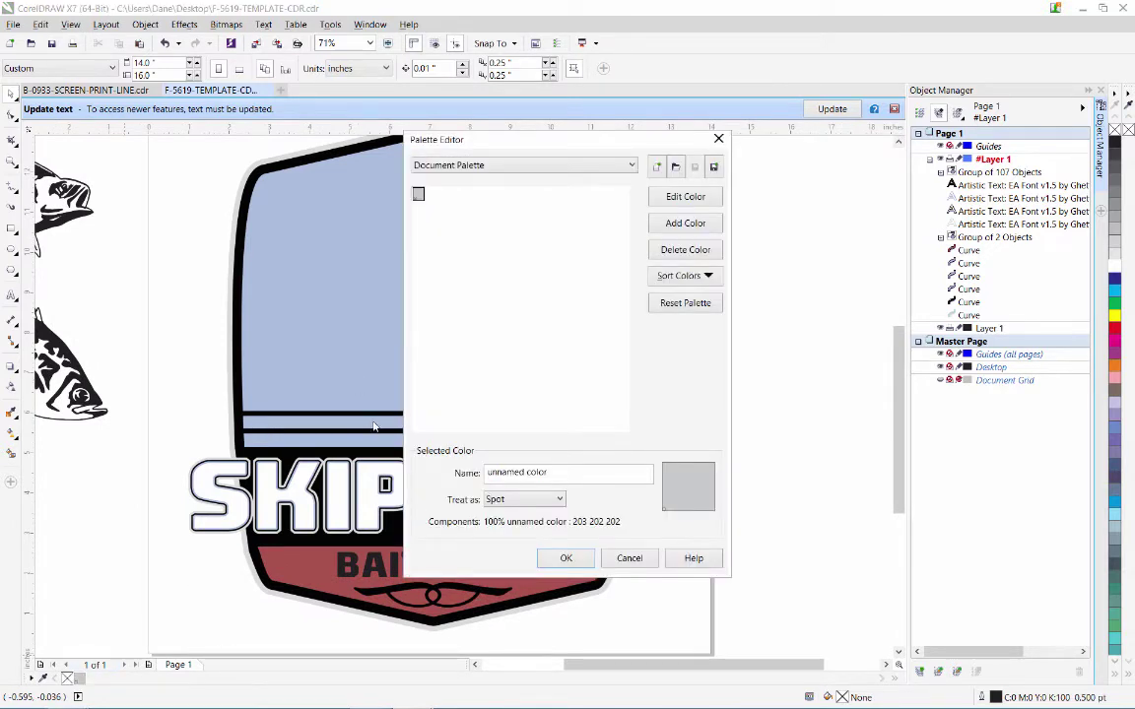
left_click(652, 200)
left_click(394, 195)
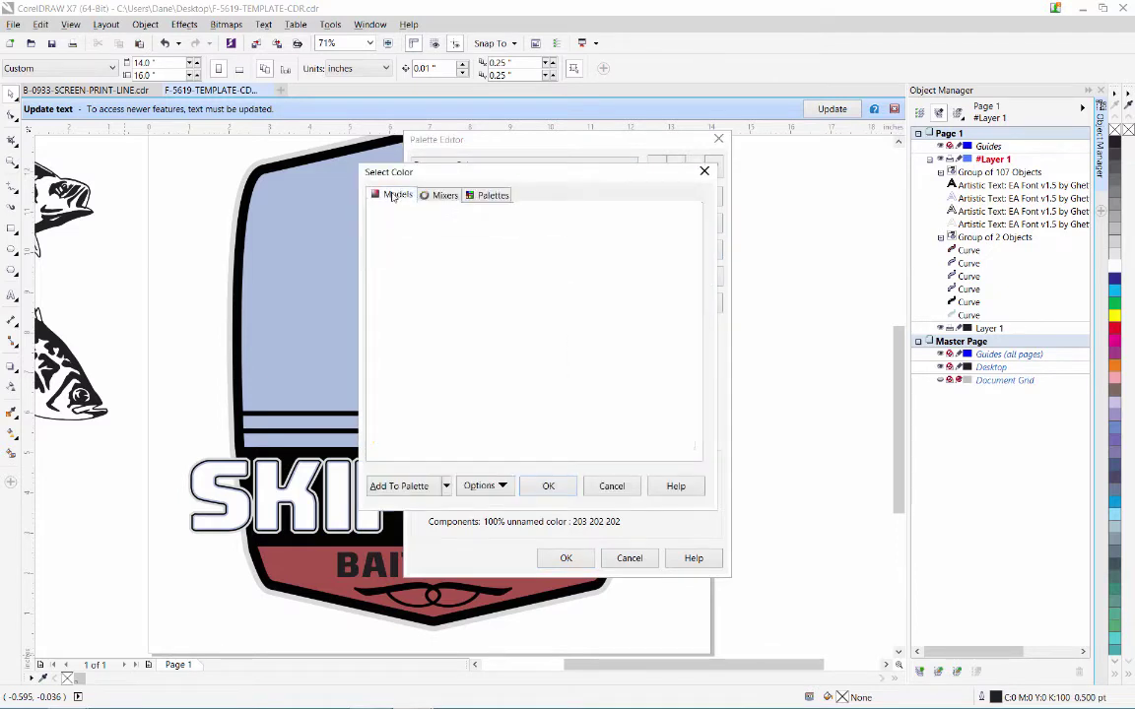
left_click_drag(553, 341, 553, 394)
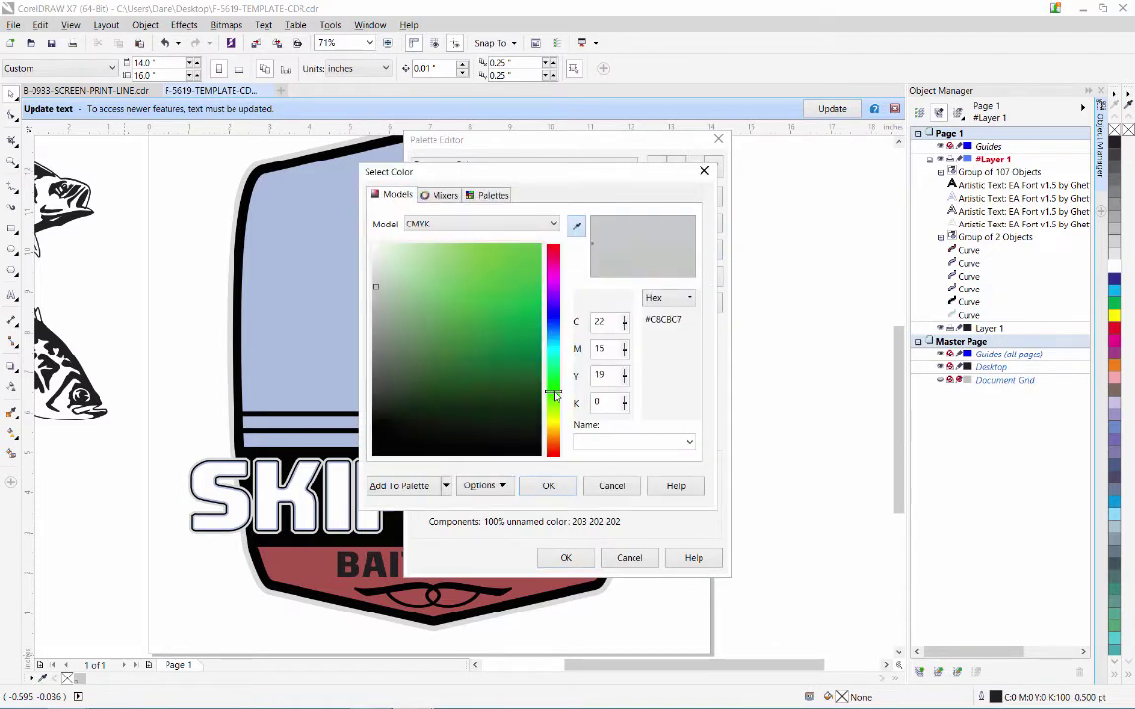
left_click_drag(502, 357, 484, 380)
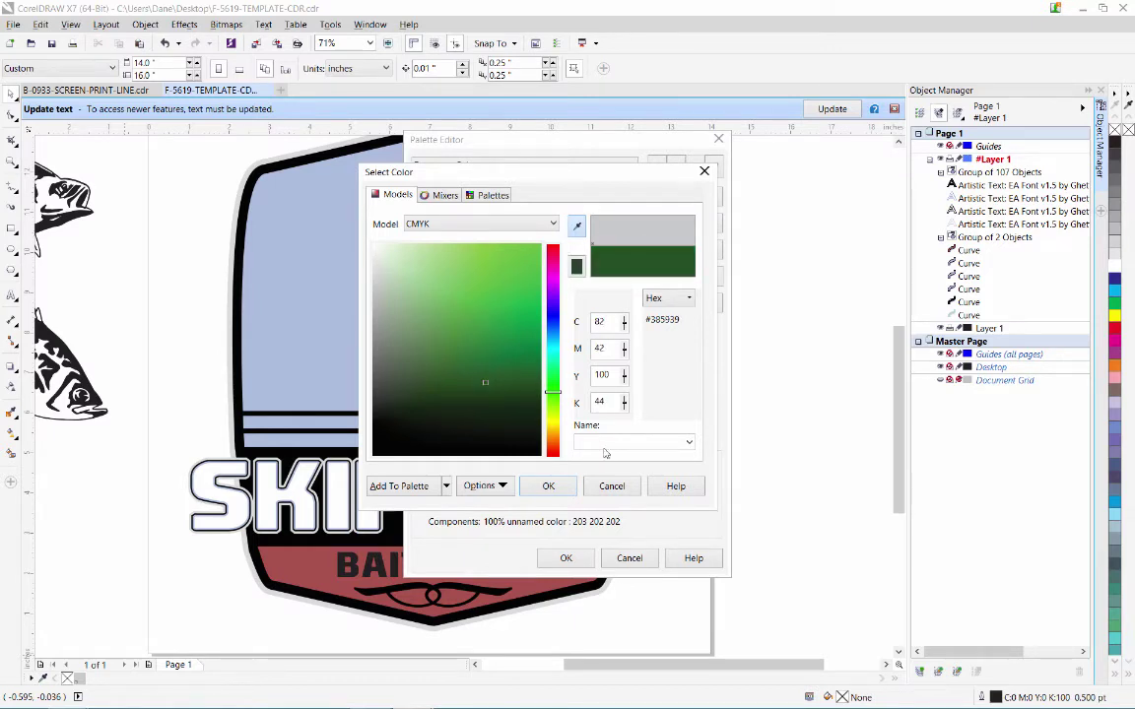
left_click(550, 487)
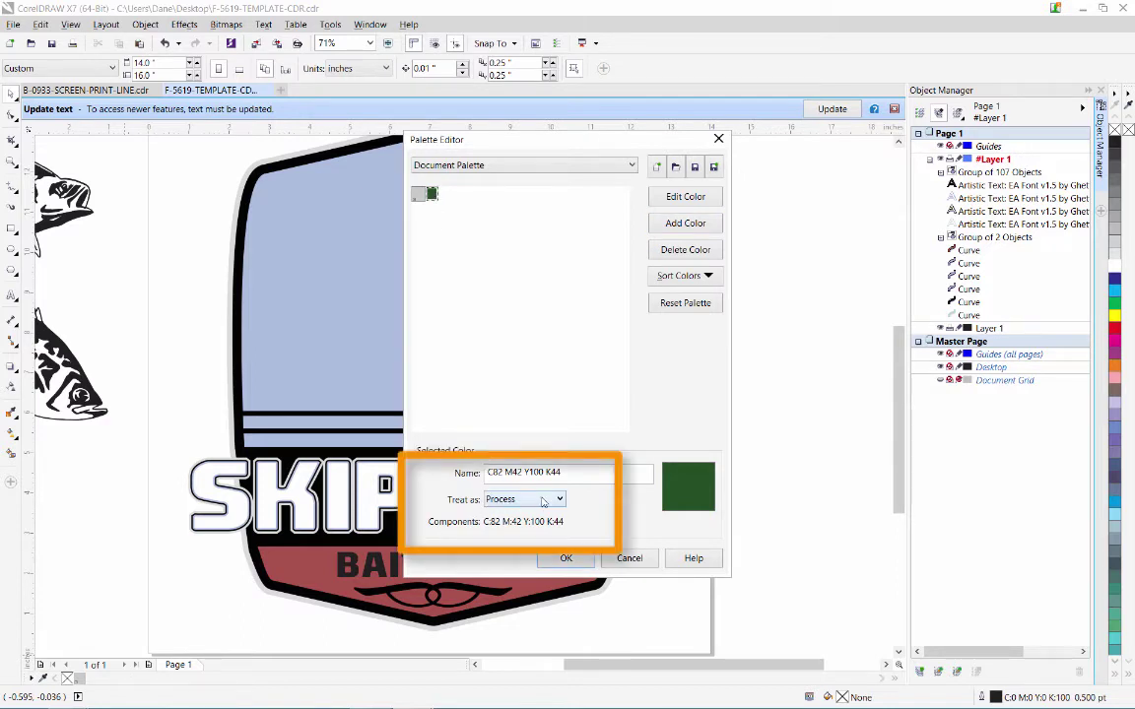
Make the dark green a spot colour named SKIPPERS GREEN and save the palette
left_click(538, 500)
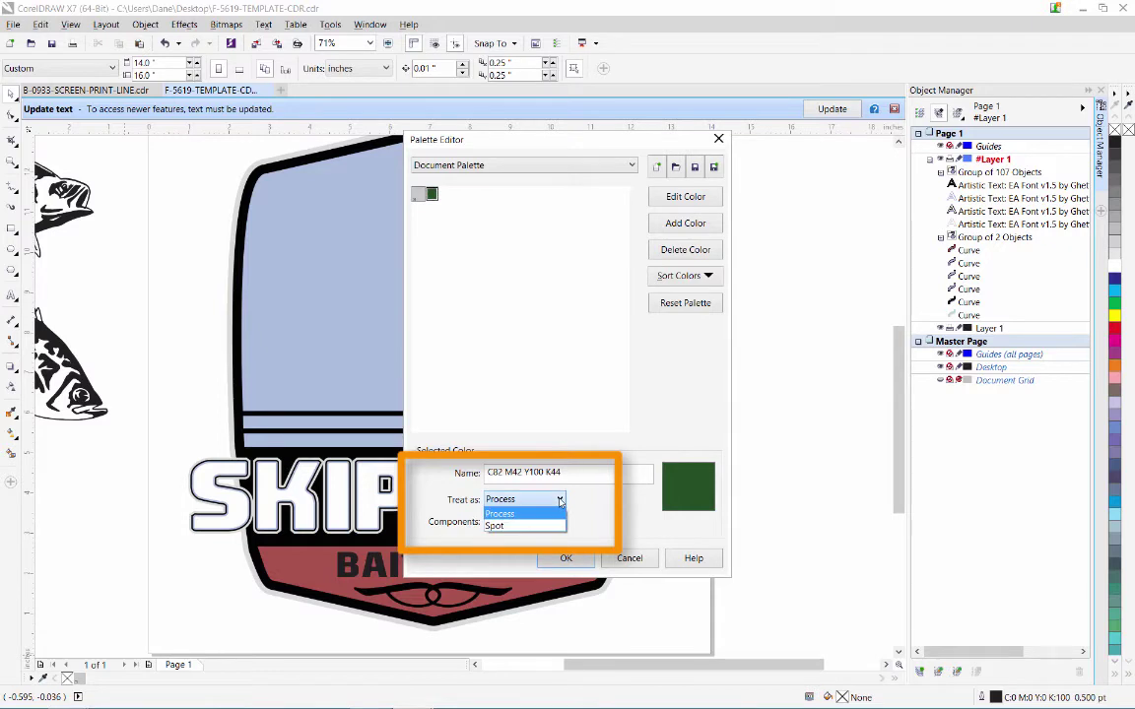
left_click(501, 527)
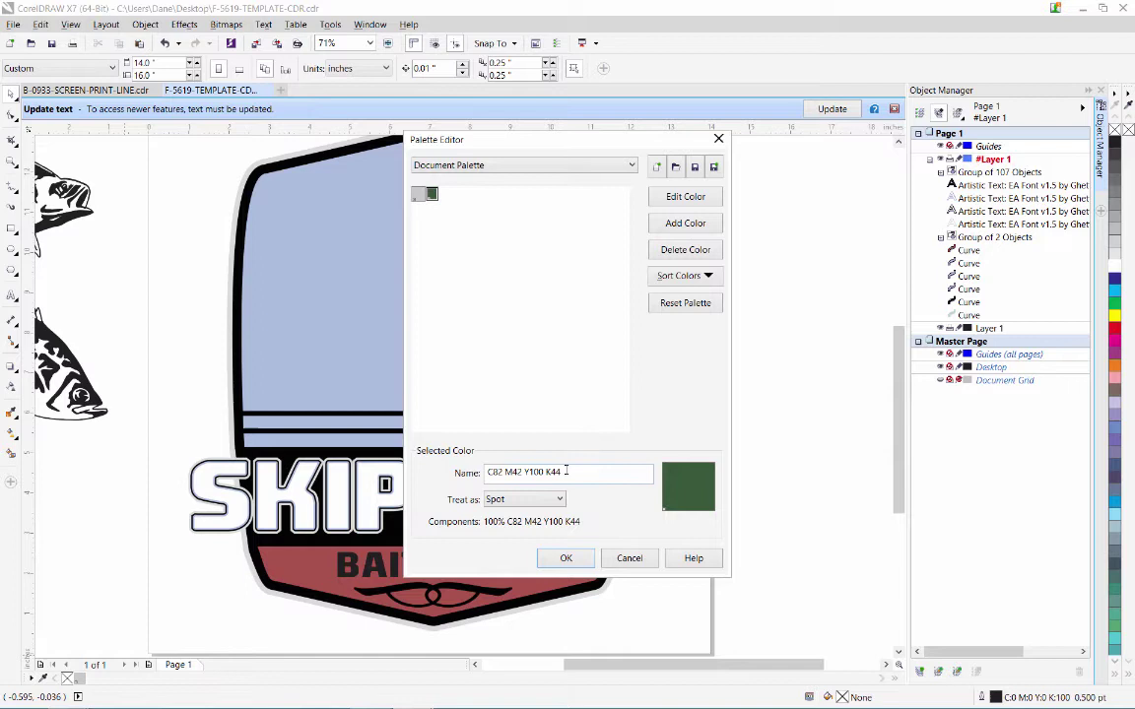
left_click_drag(566, 471, 458, 459)
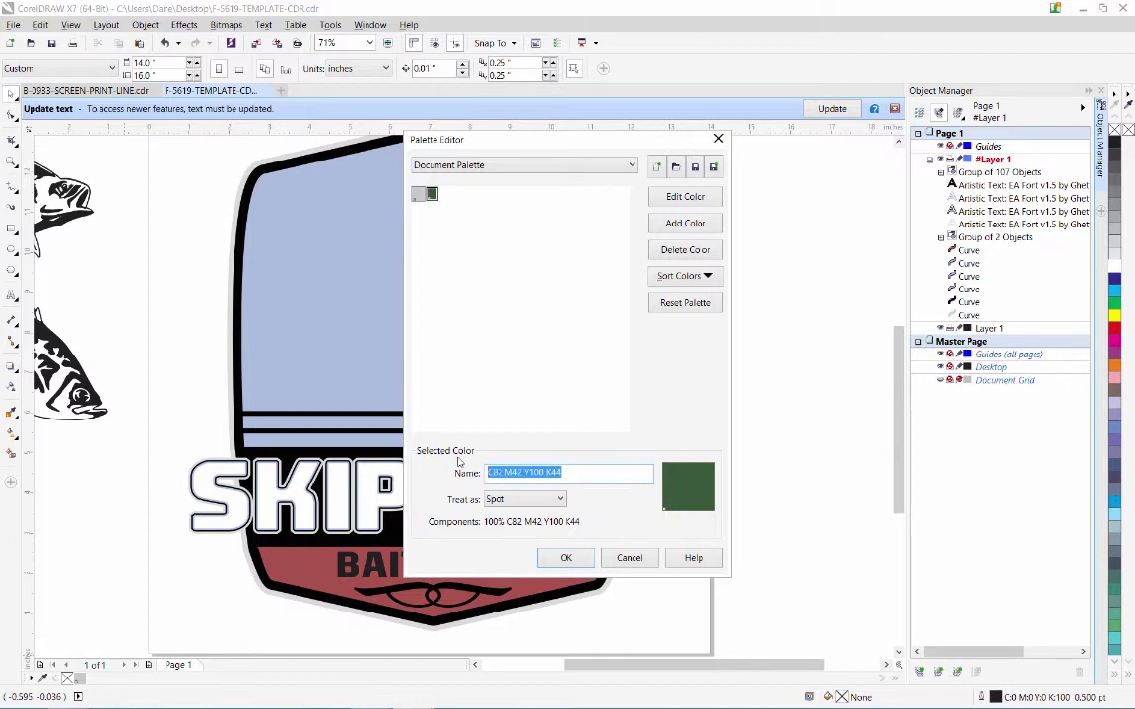
type("gR")
key("BackSpace")
key("BackSpace")
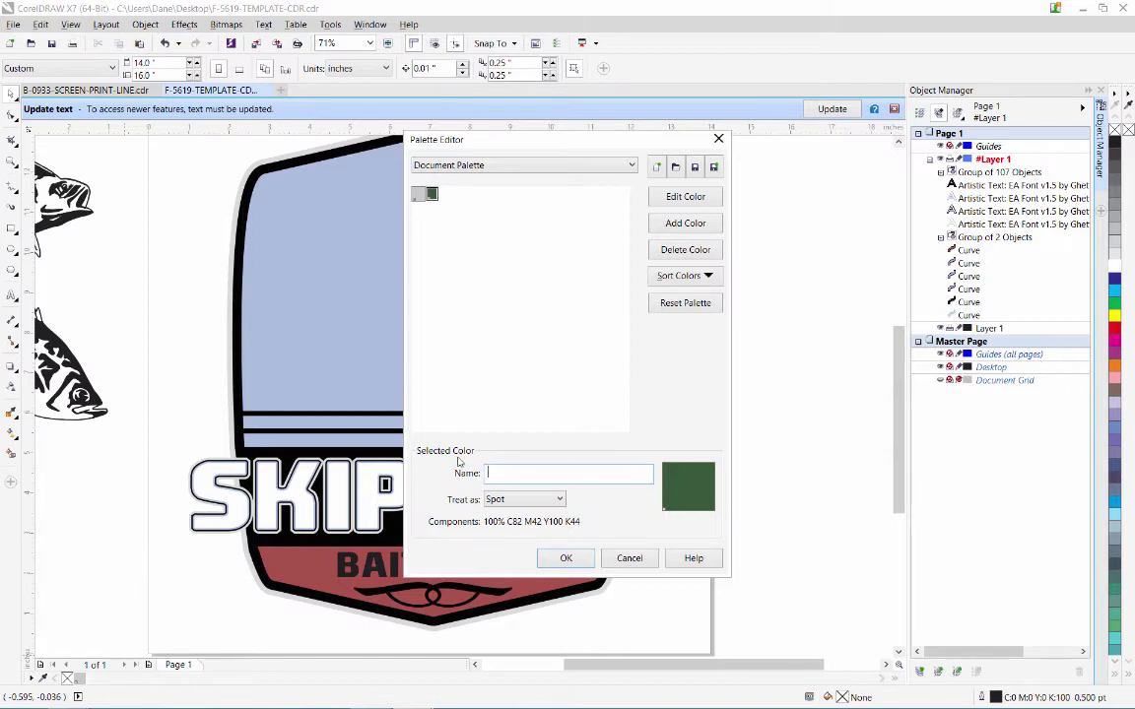
type("SKIPP")
type("ERS GREEN")
left_click(553, 557)
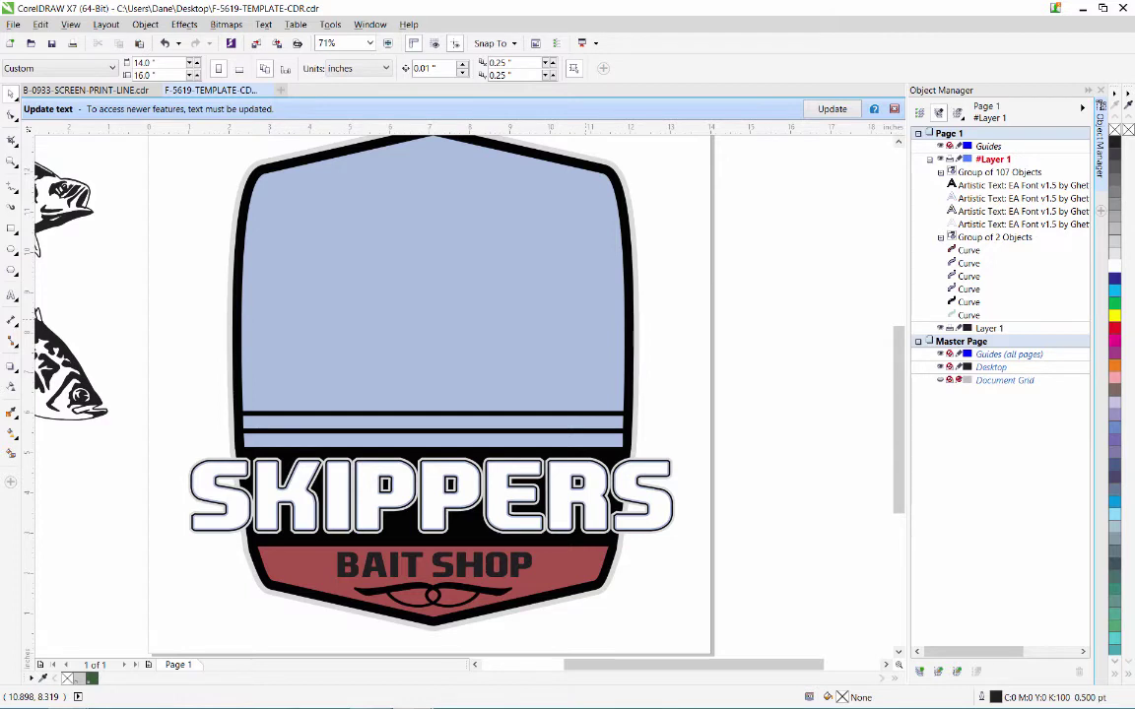
Fill the large light-blue panel and both light-blue strips with white
left_click(587, 305, "ctrl")
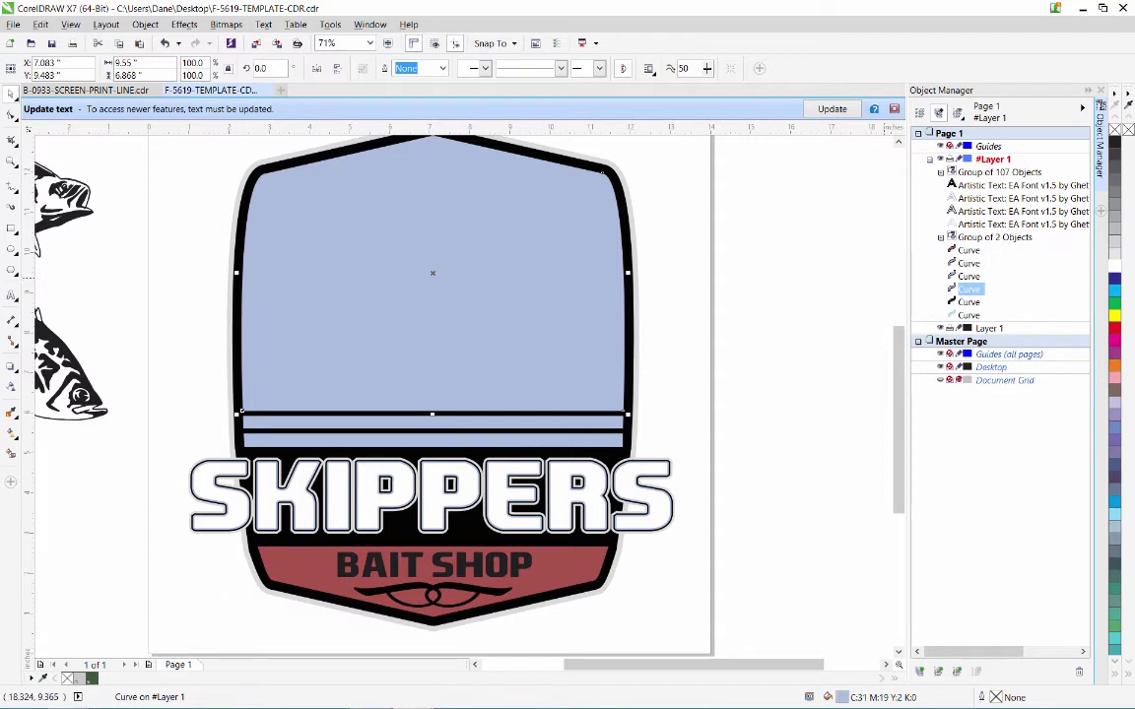
key("Tab")
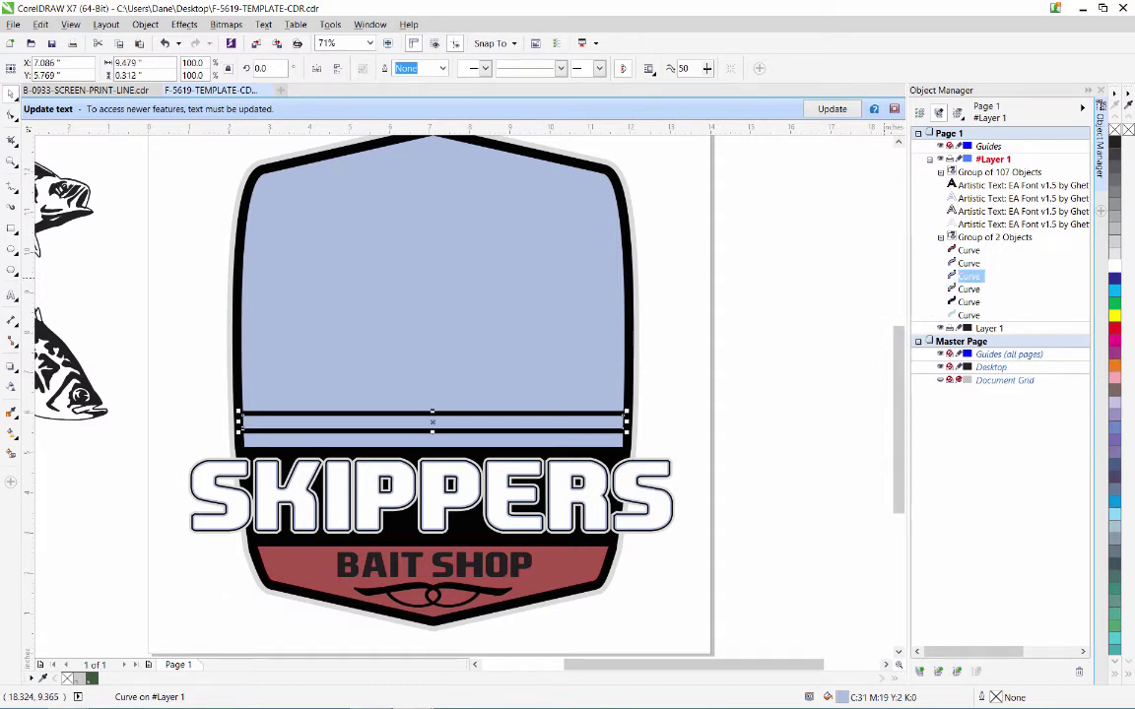
key("Tab")
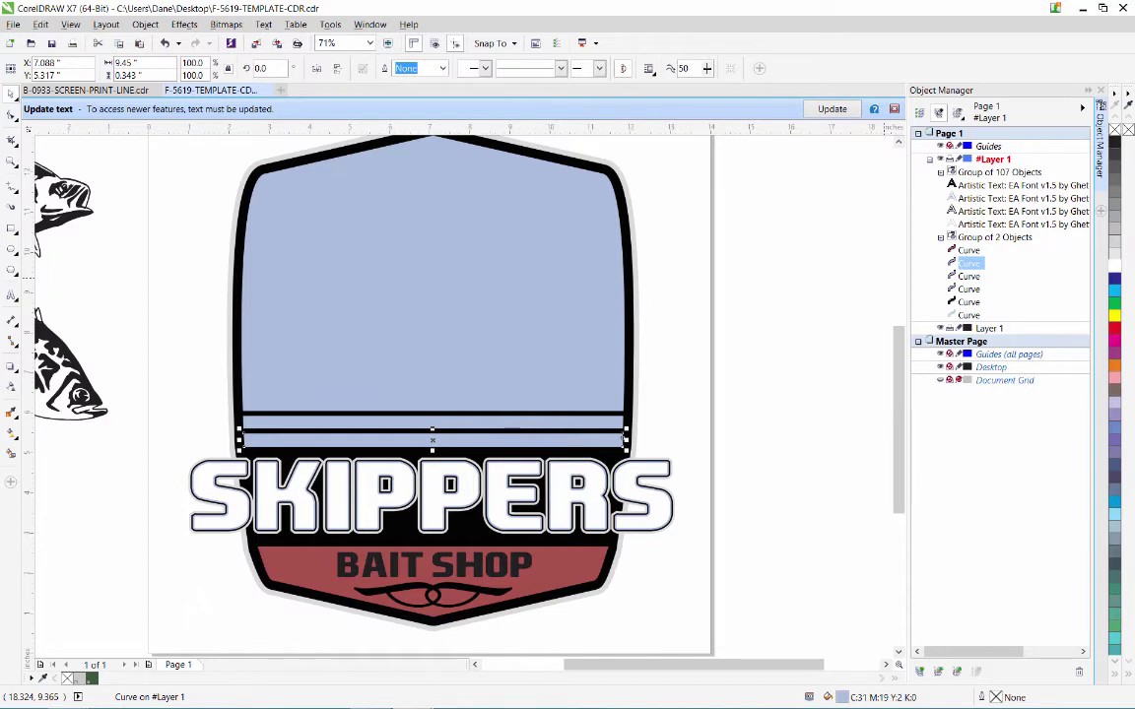
left_click(1114, 264)
key("shift+Tab")
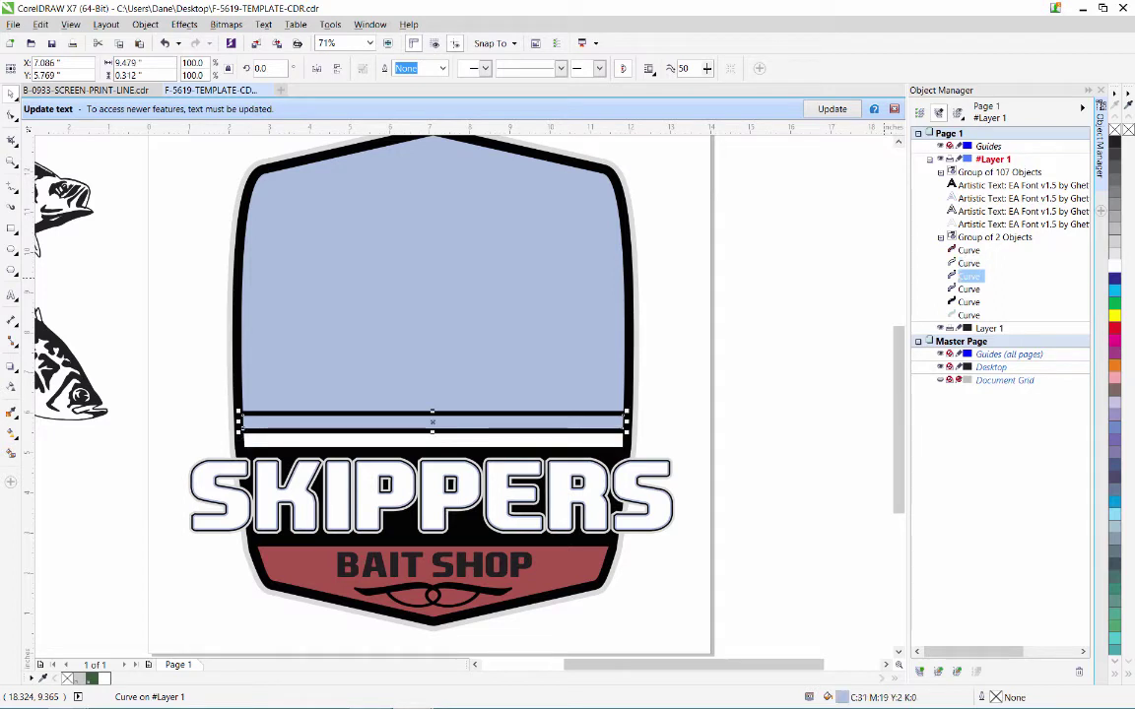
left_click(1114, 264)
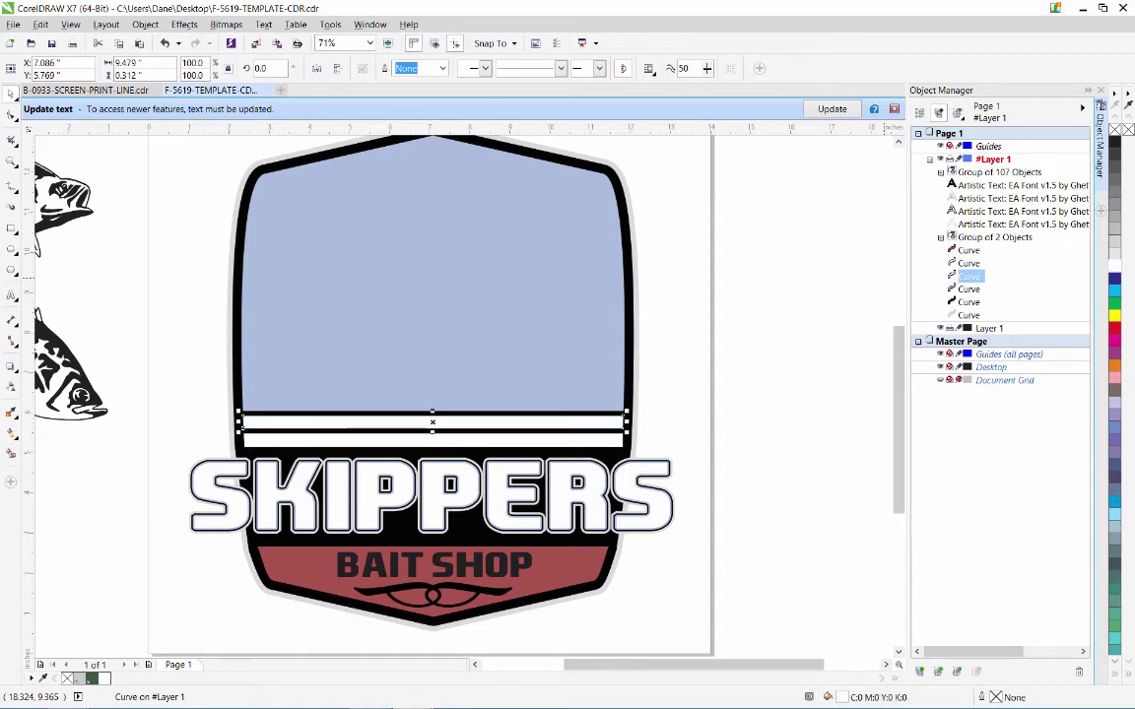
key("shift+Tab")
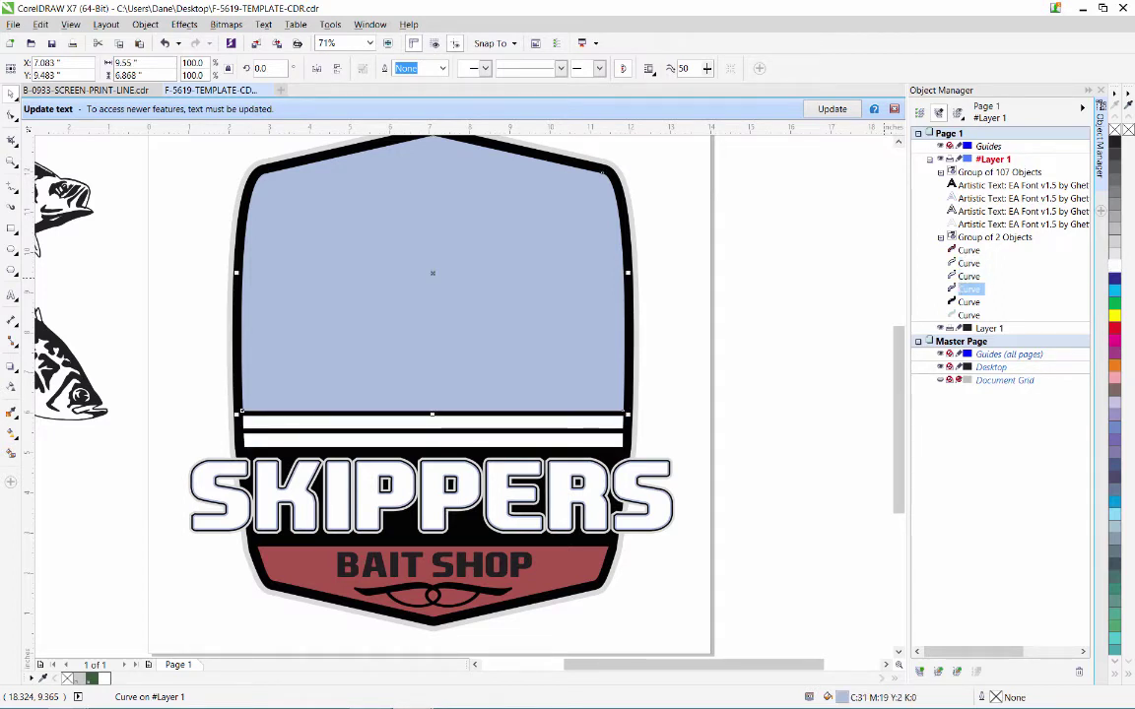
left_click(1114, 264)
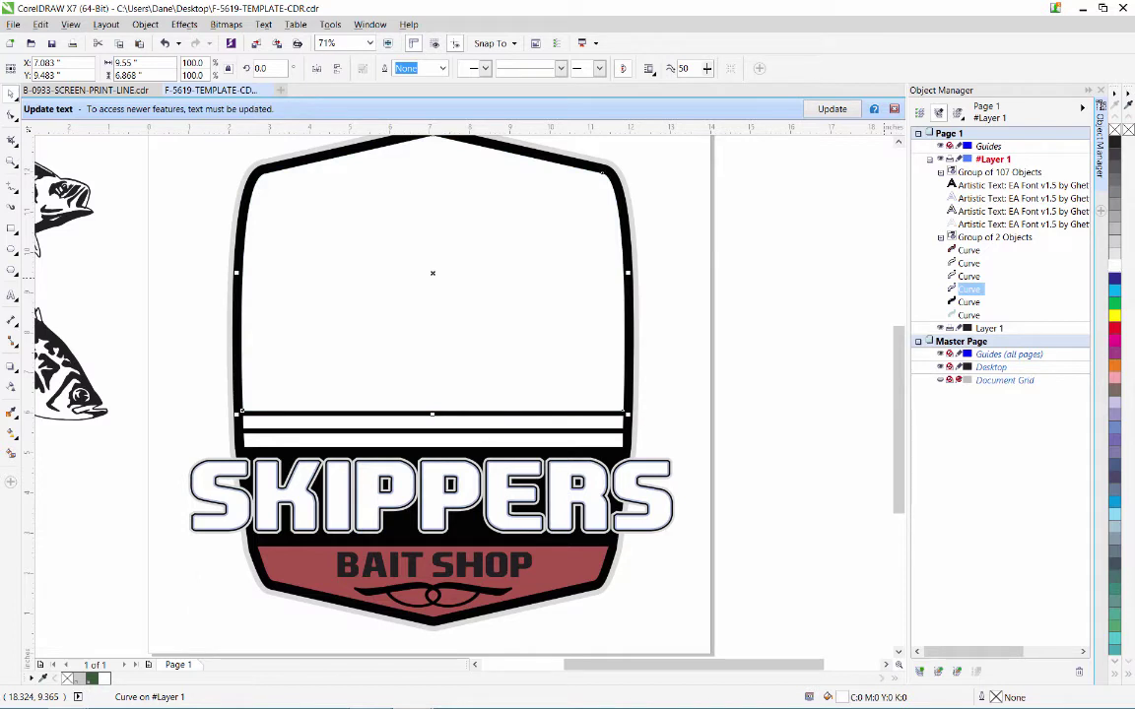
Remove the red banner's fill and delete the grey outer halo curve
left_click(969, 250)
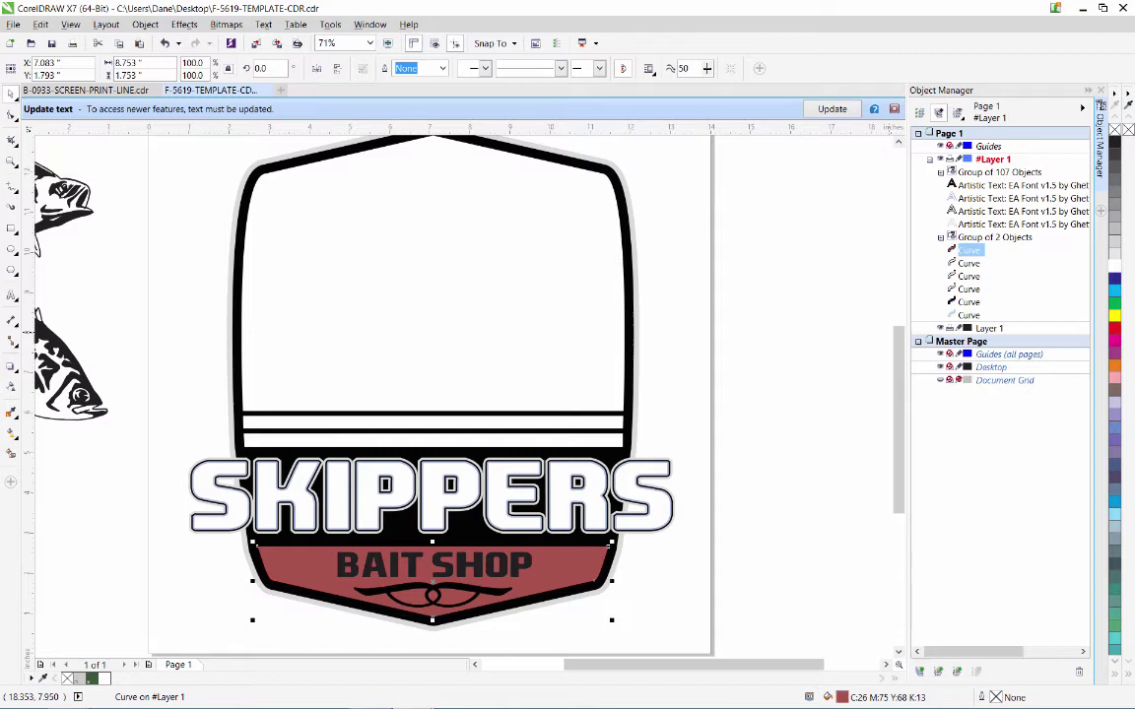
key("shift+Page_Down")
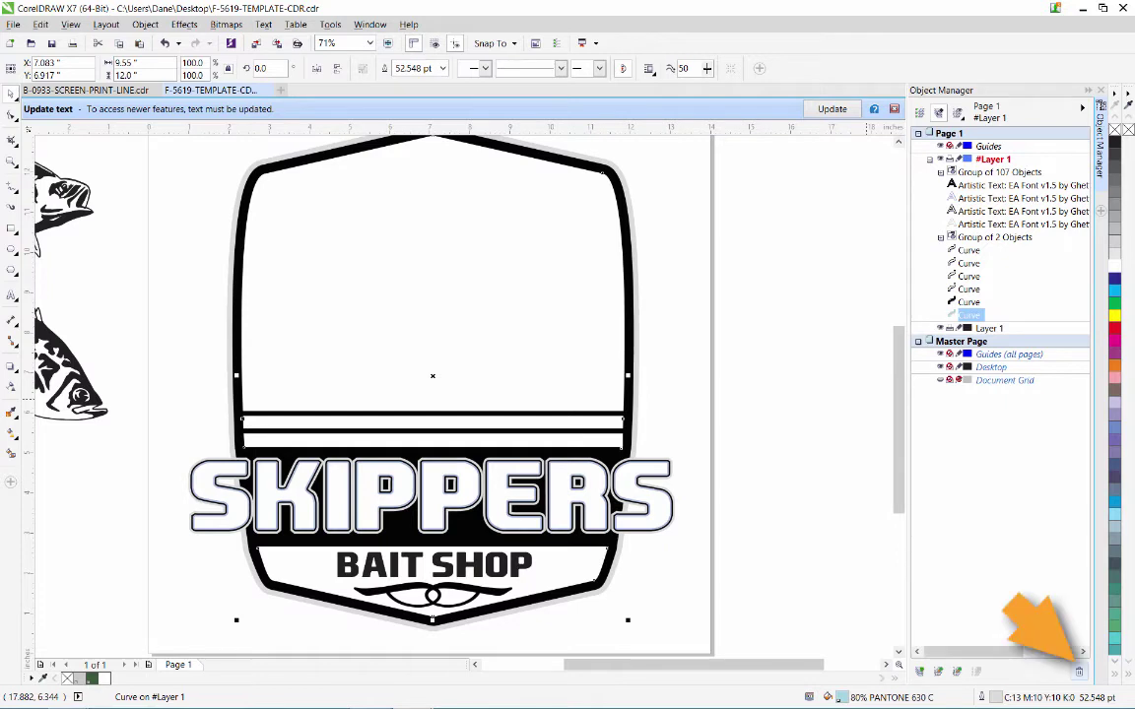
key("Delete")
key("Delete")
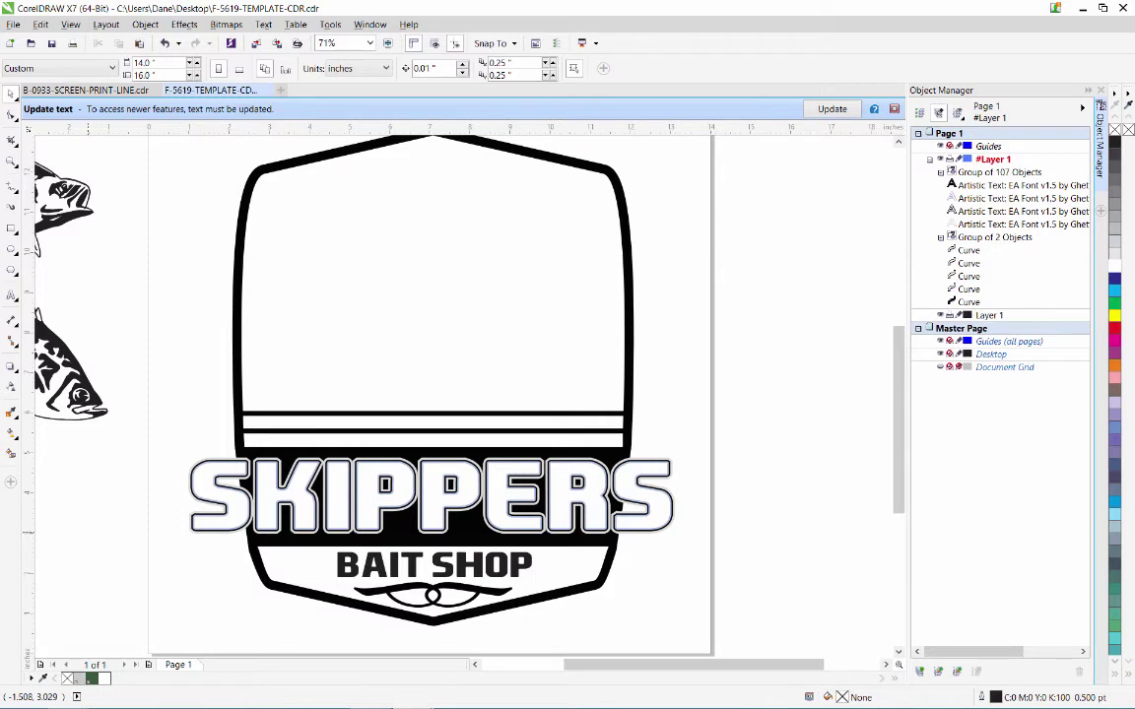
Drag the crappie fish artwork into the shield's white upper panel
scroll(419, 374, "up", 1)
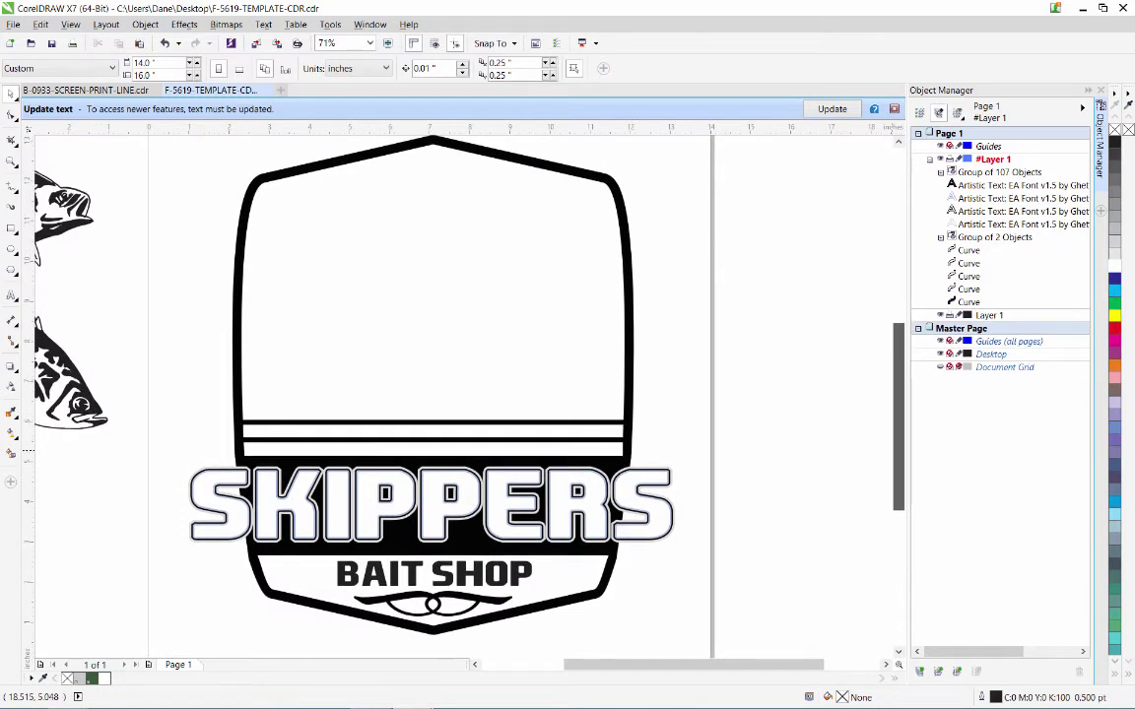
scroll(418, 374, "up", 1)
left_click_drag(161, 532, 510, 499)
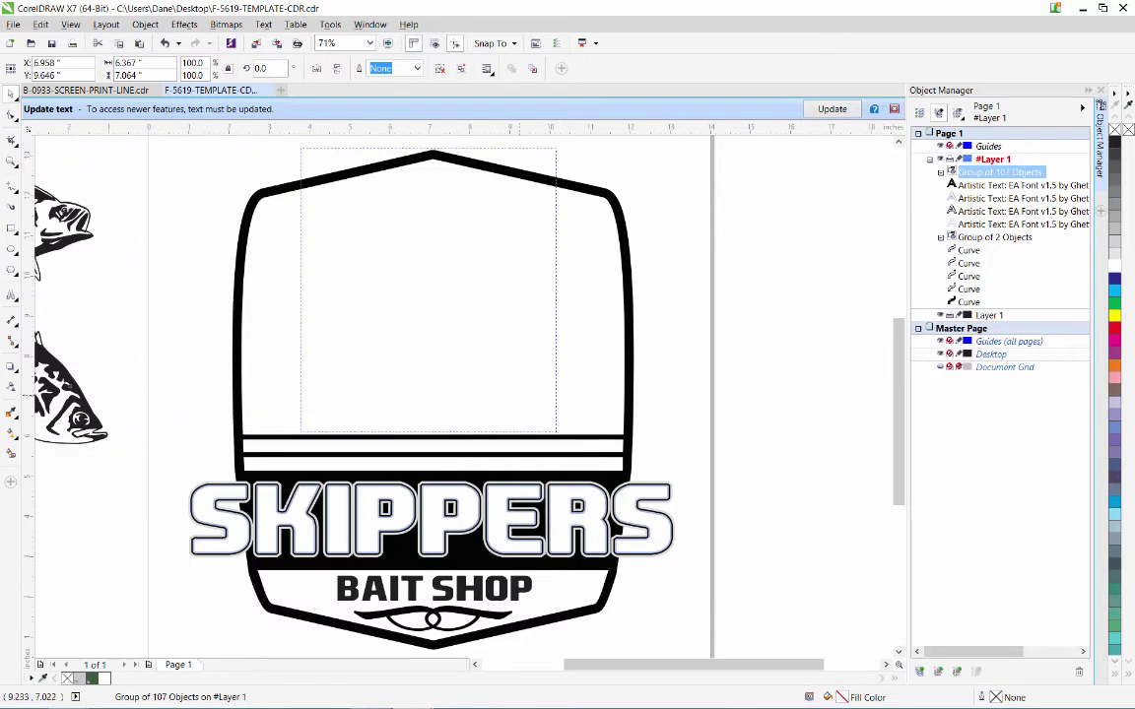
left_click_drag(417, 290, 429, 293)
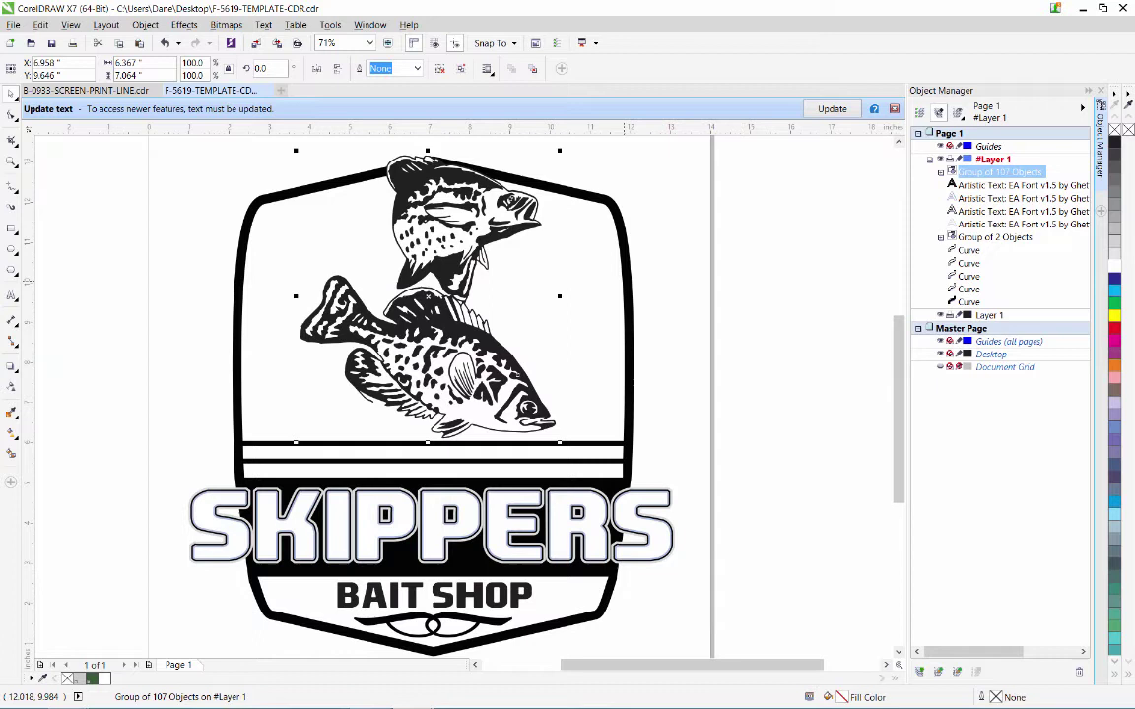
left_click_drag(481, 236, 465, 330)
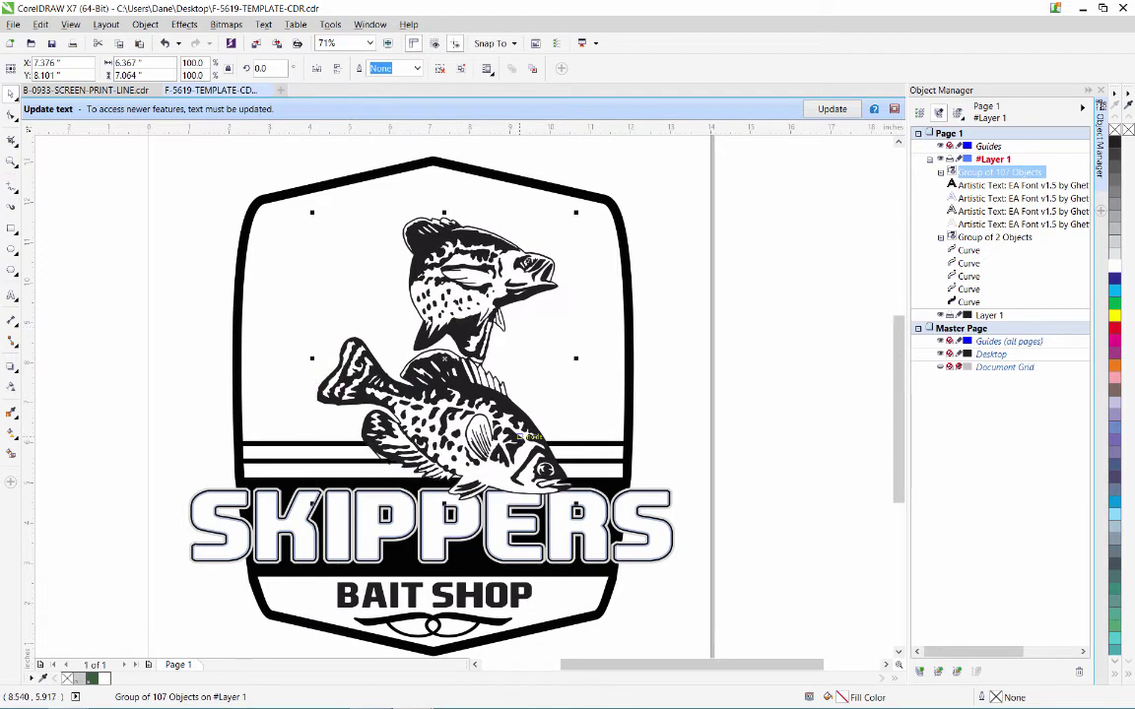
left_click_drag(455, 414, 458, 421)
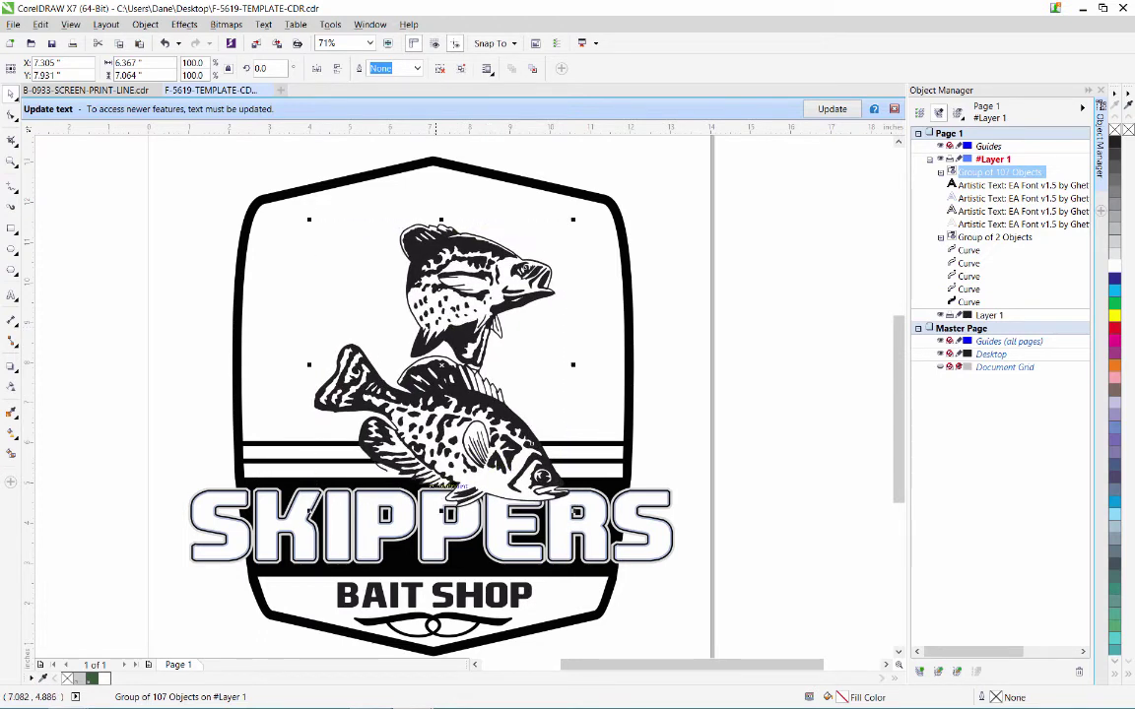
Scale the fish artwork down so it fits above SKIPPERS
mouse_move(307, 218)
left_mouse_down()
mouse_move(248, 207)
mouse_move(233, 220)
left_mouse_up()
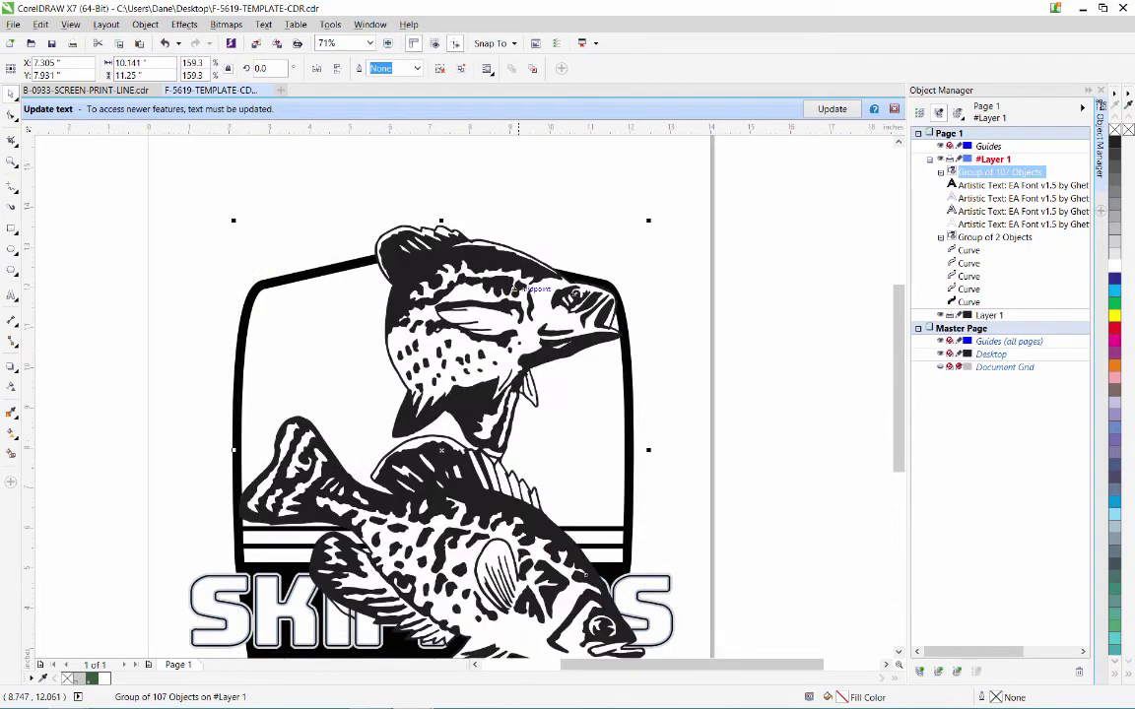
scroll(443, 394, "down", 1)
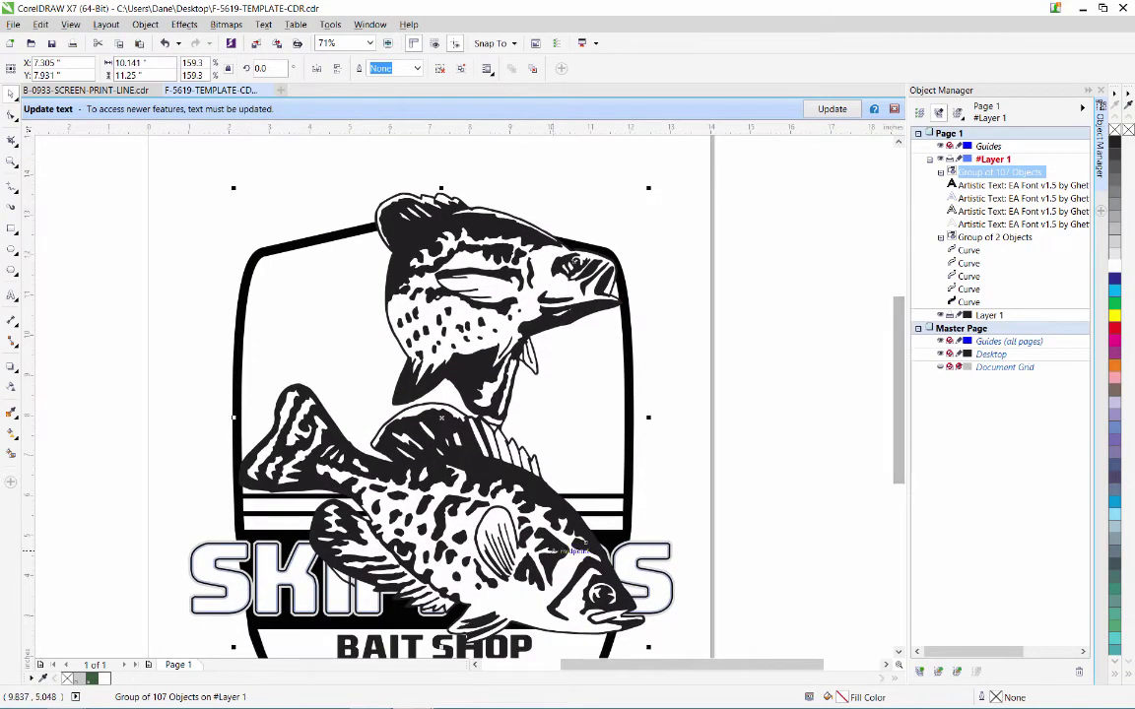
left_click_drag(646, 645, 578, 560)
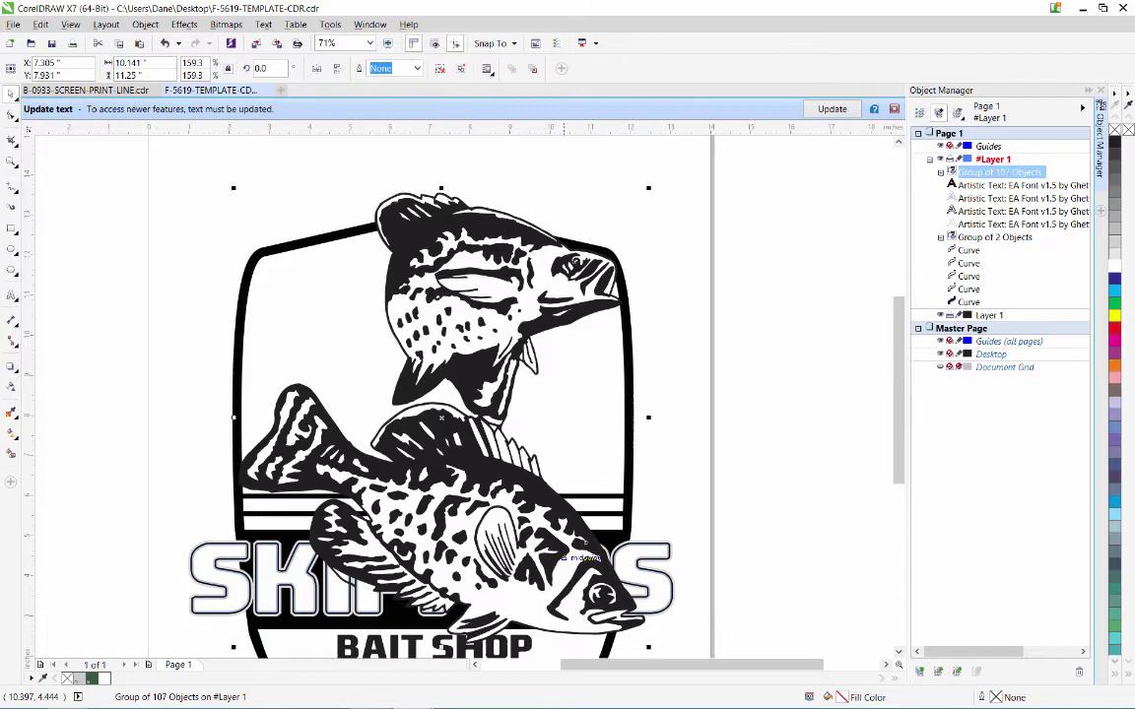
left_click_drag(233, 187, 330, 295)
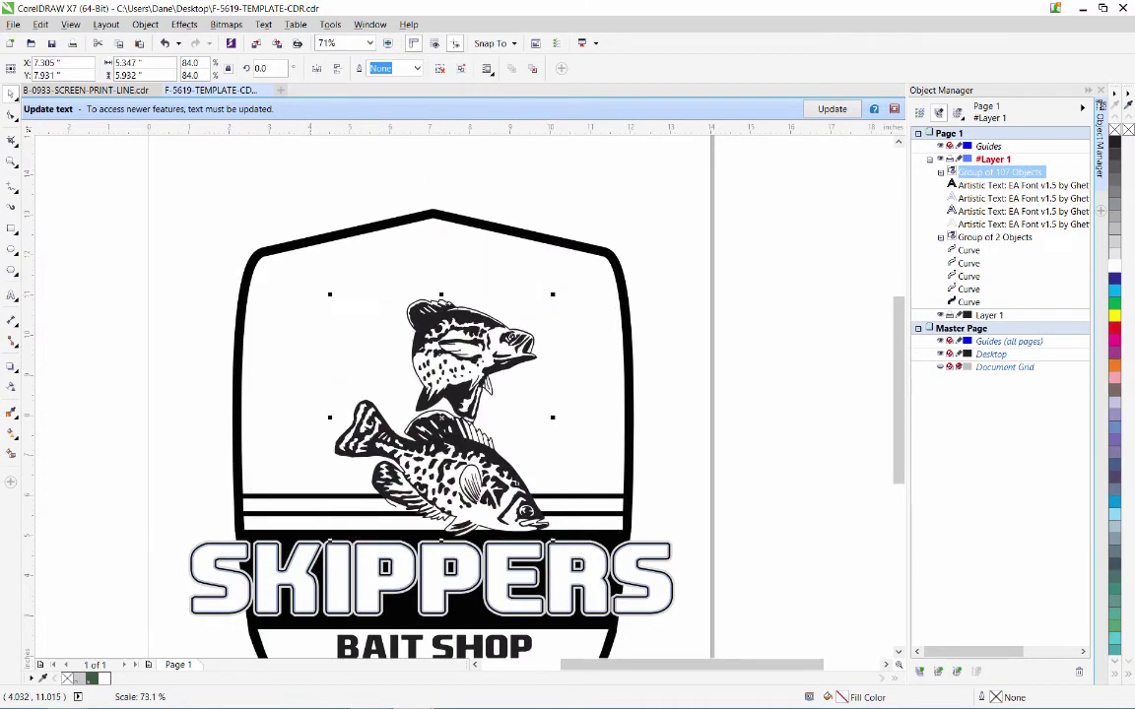
Enlarge the fish artwork and move it up within the shield
left_click_drag(450, 393, 435, 347)
left_click(749, 385)
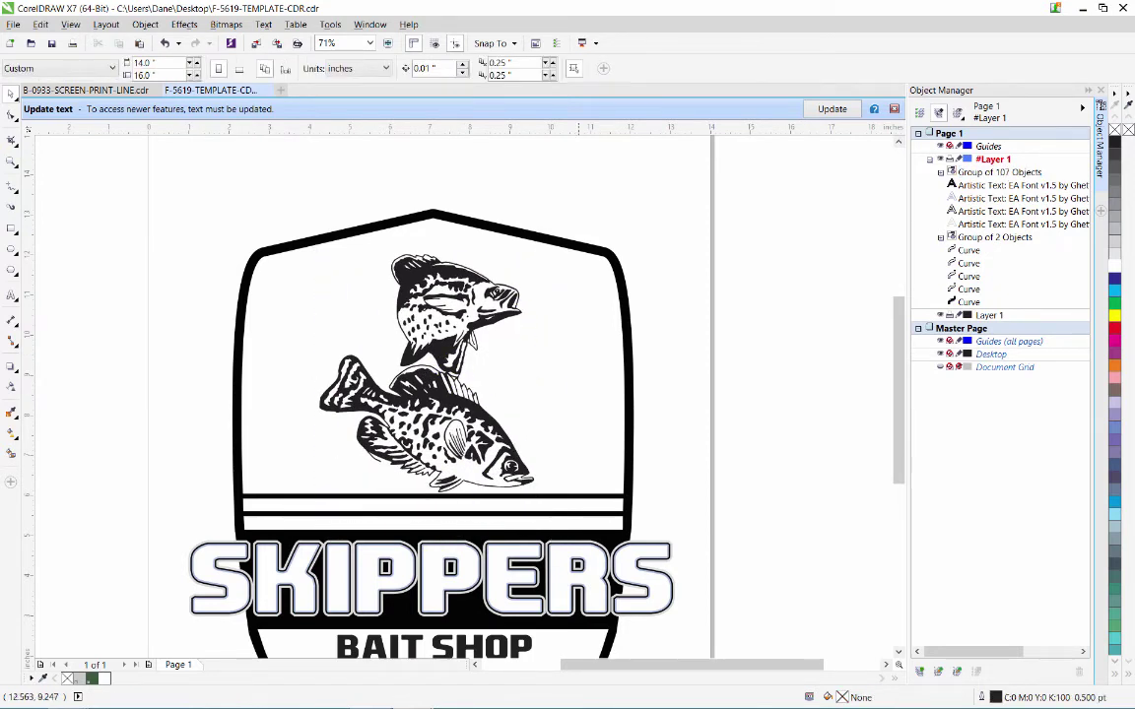
left_click(529, 479)
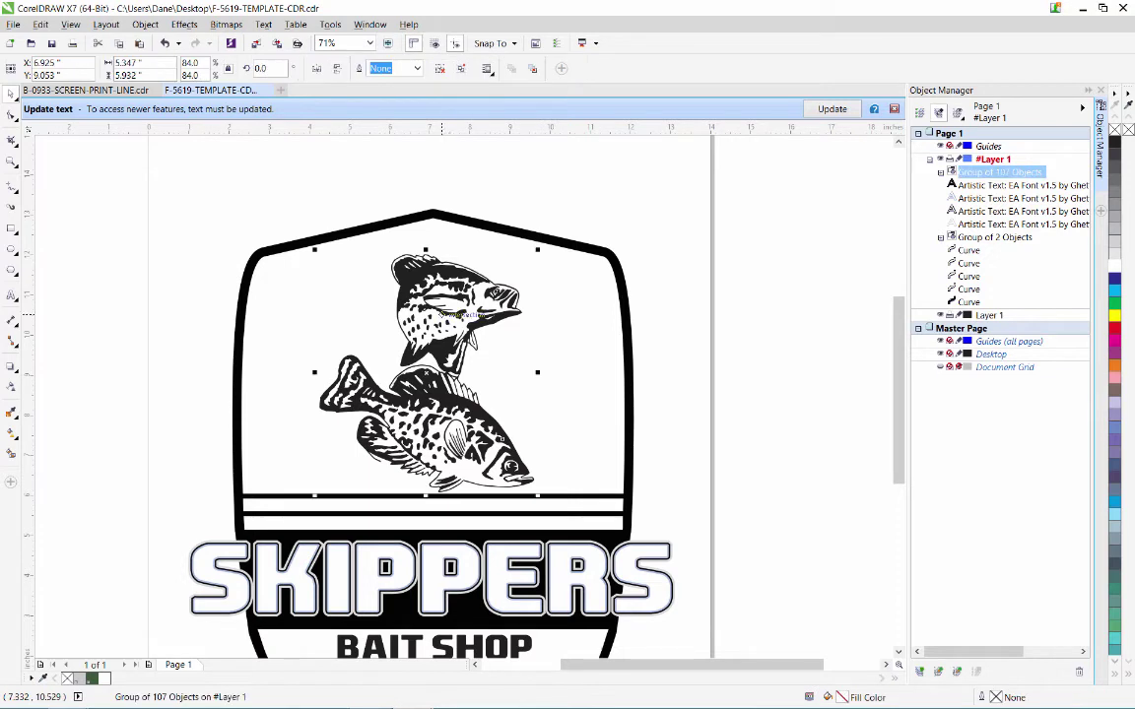
left_click_drag(537, 494, 594, 568)
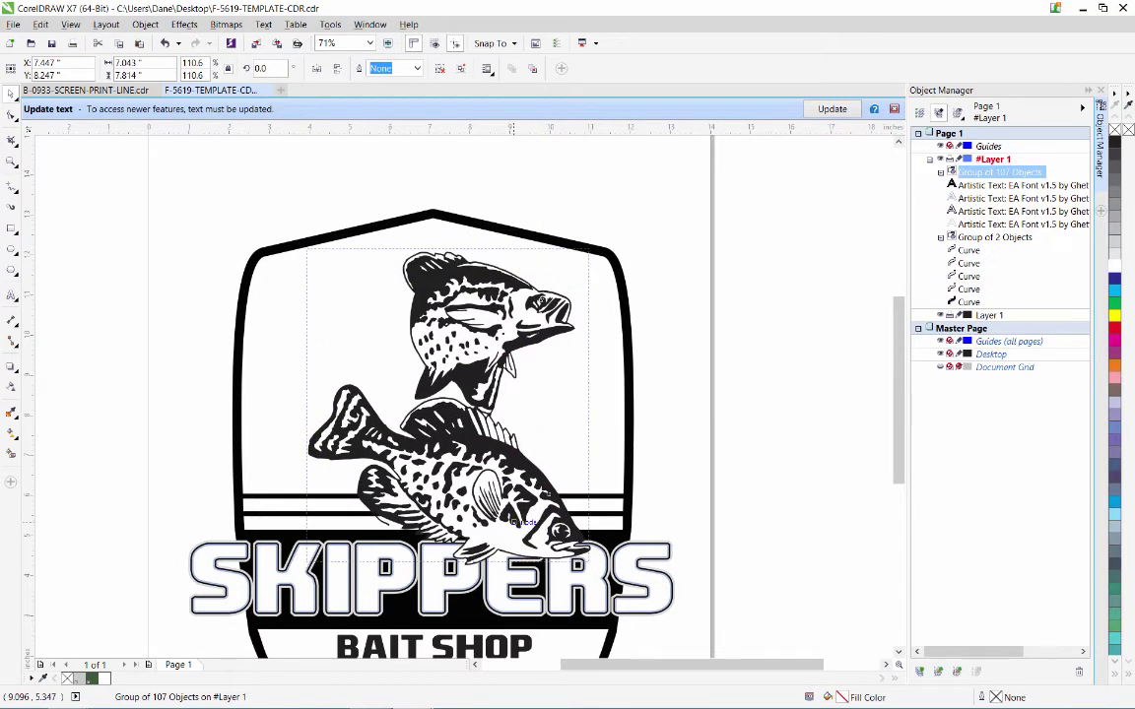
left_click_drag(522, 529, 513, 521)
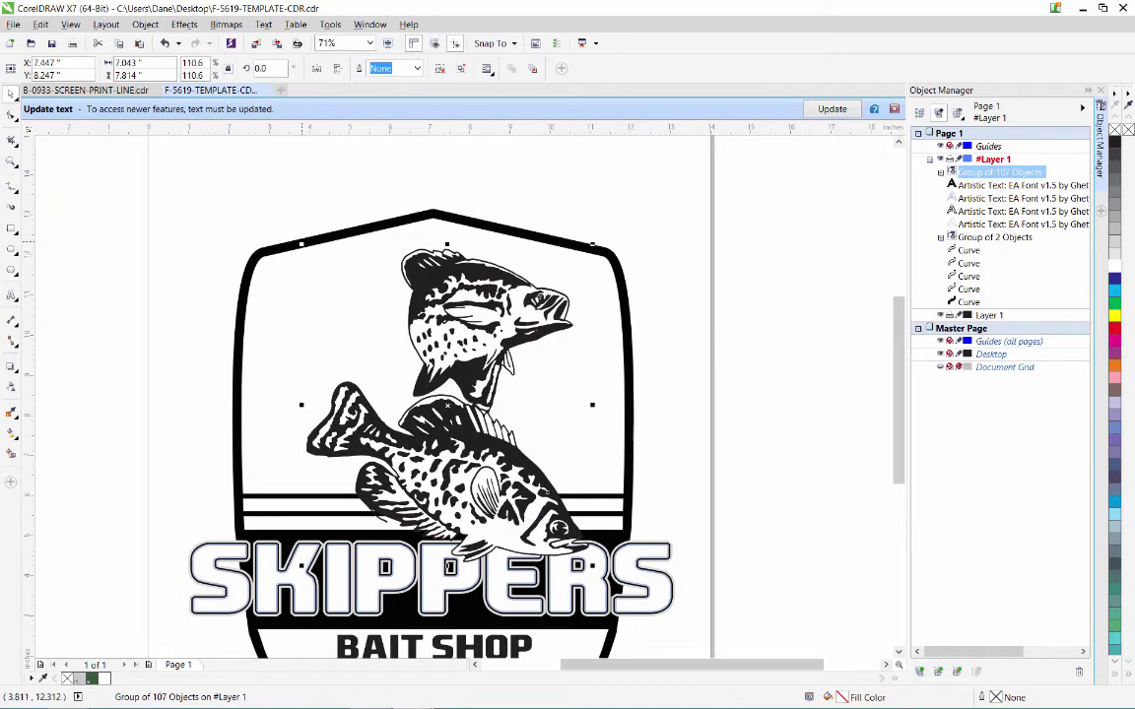
left_click_drag(301, 239, 244, 163)
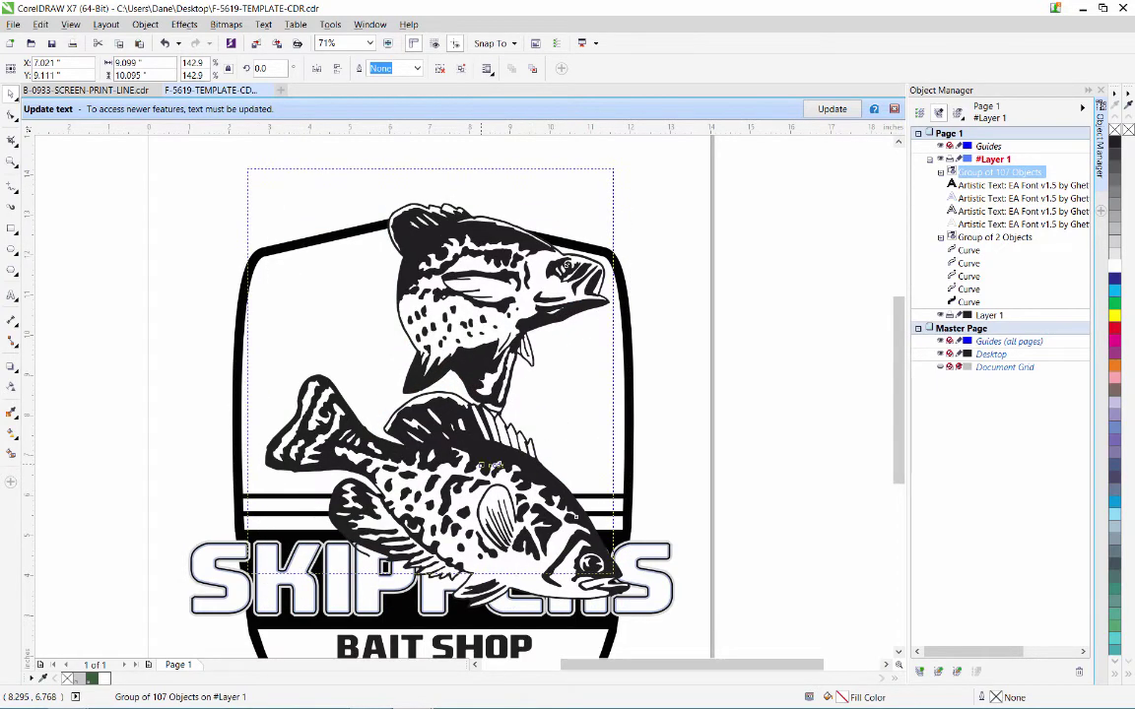
left_click_drag(492, 488, 490, 475)
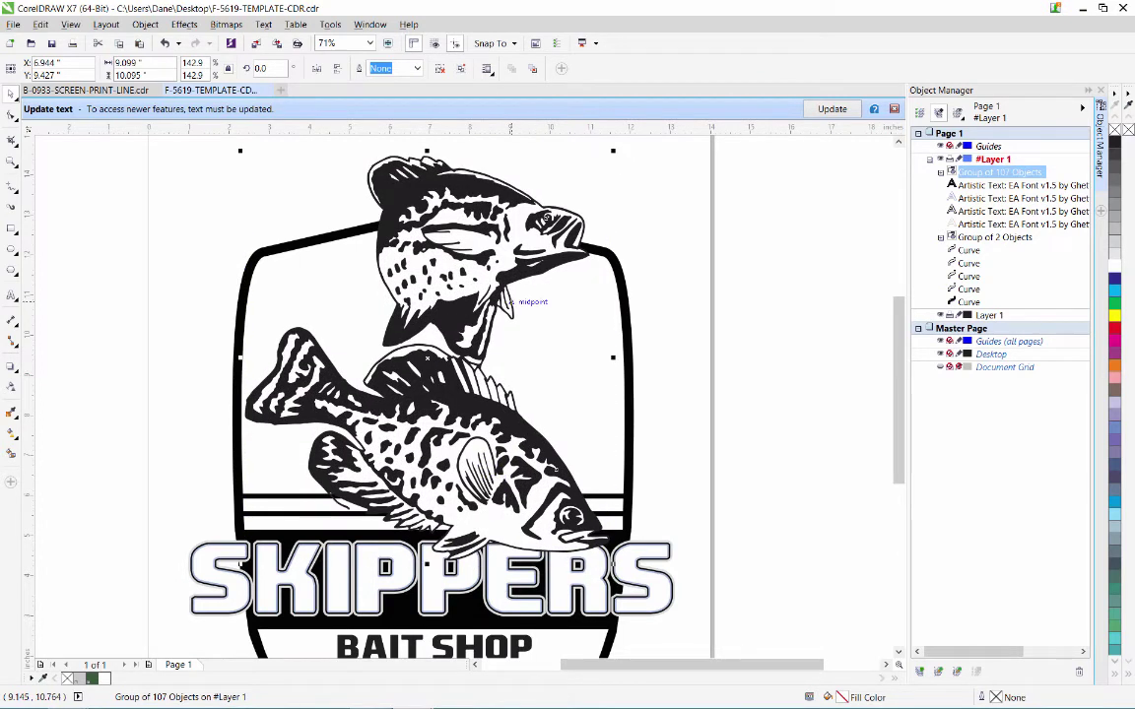
Fine-tune the fish at about 138% to overlap SKIPPERS, then view the whole page
left_click_drag(240, 151, 265, 179)
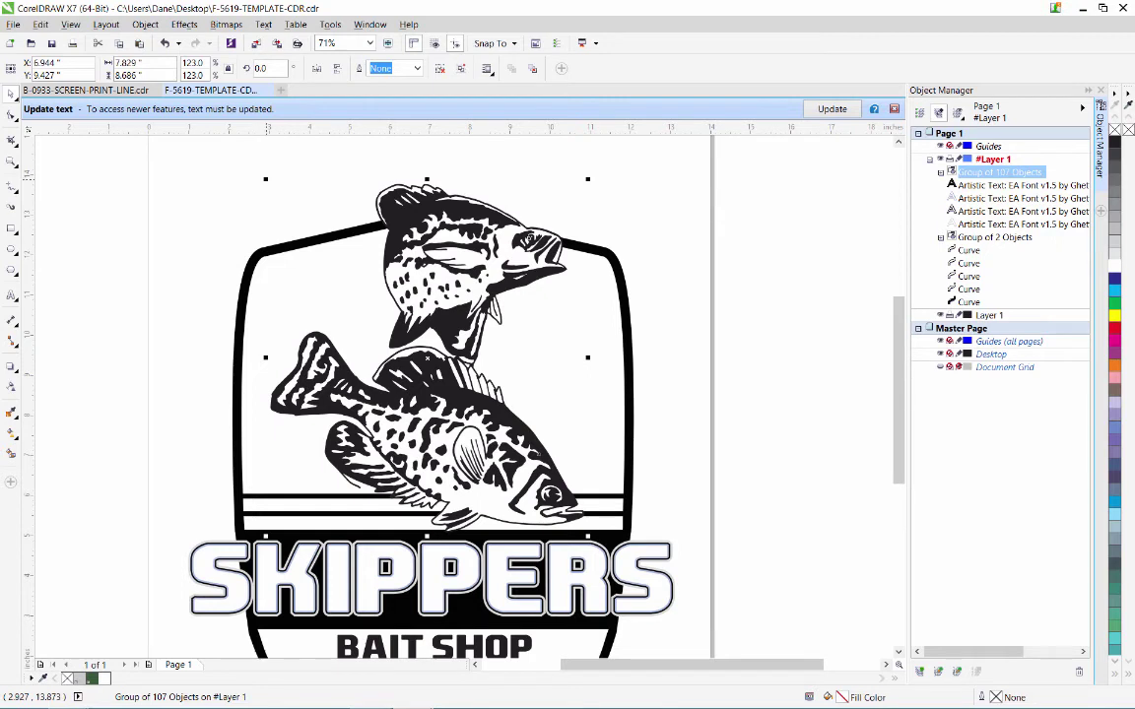
left_click_drag(261, 174, 245, 157)
left_click_drag(437, 357, 423, 367)
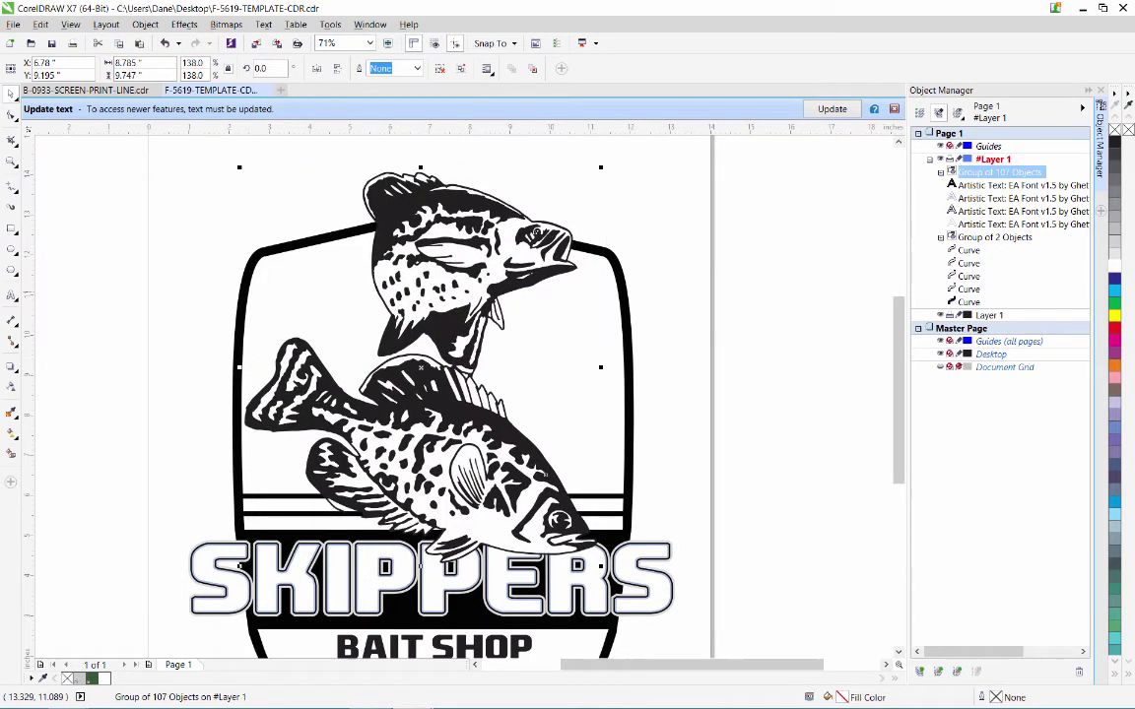
key("Escape")
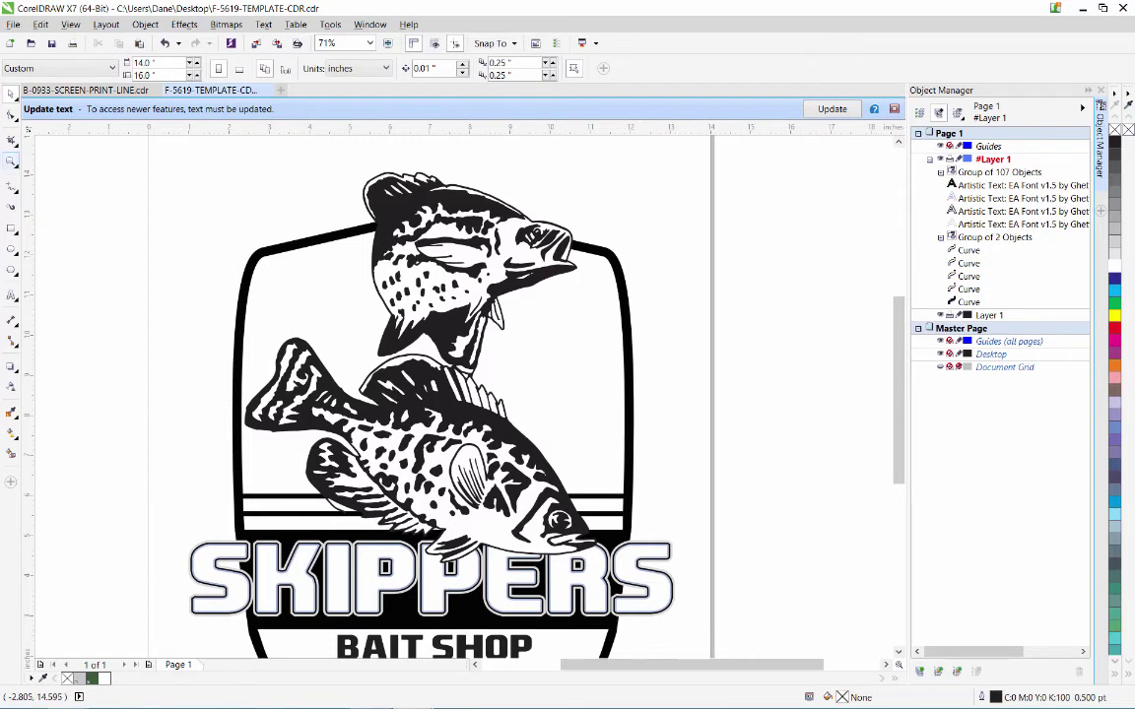
key("z")
key("shift+F4")
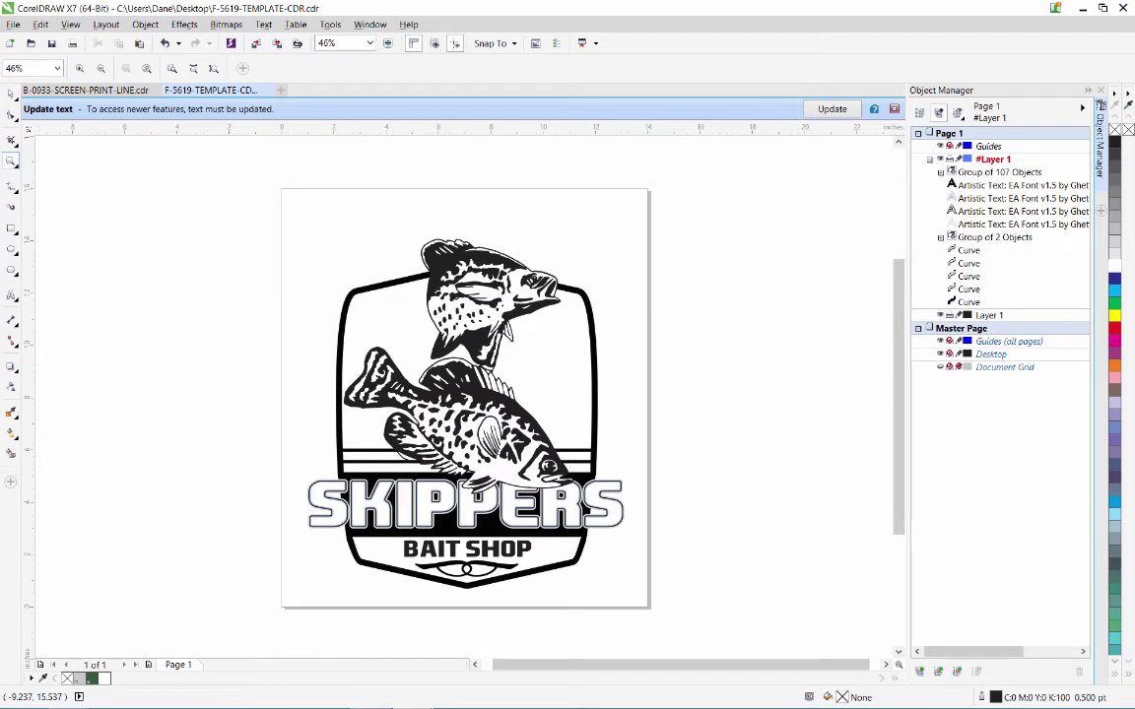
Set the SKIPPERS text's Outline Pen width to 3 pt instead of 16 pt
left_click_drag(288, 443, 665, 569)
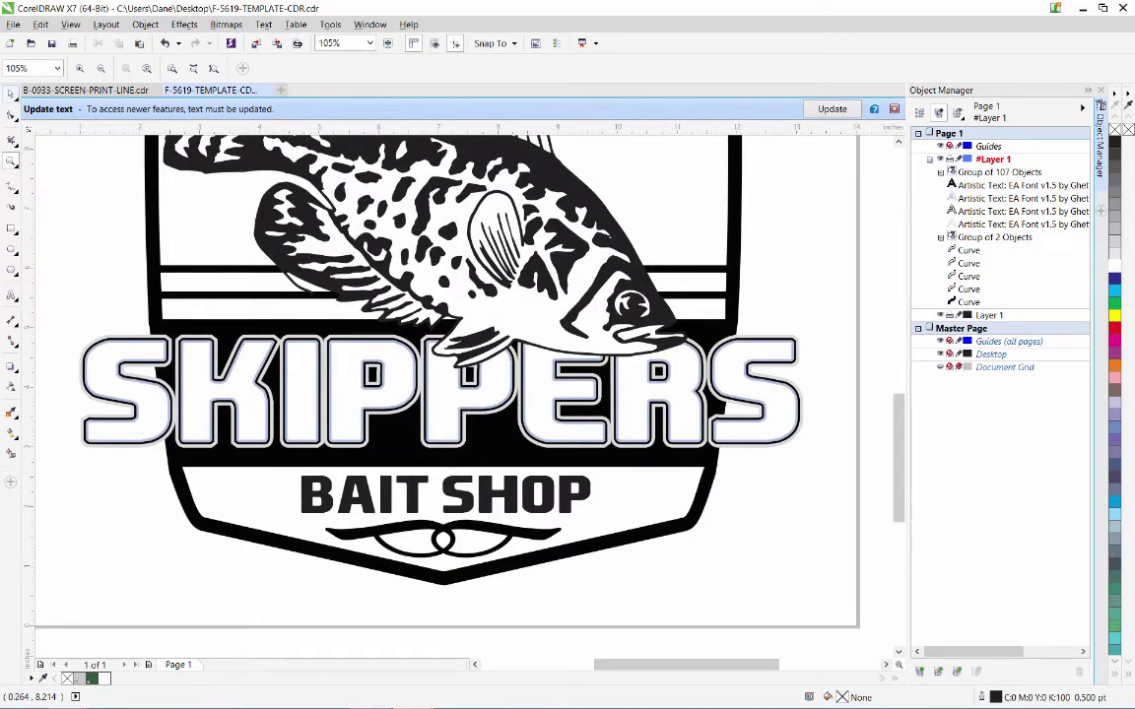
left_click(1014, 224)
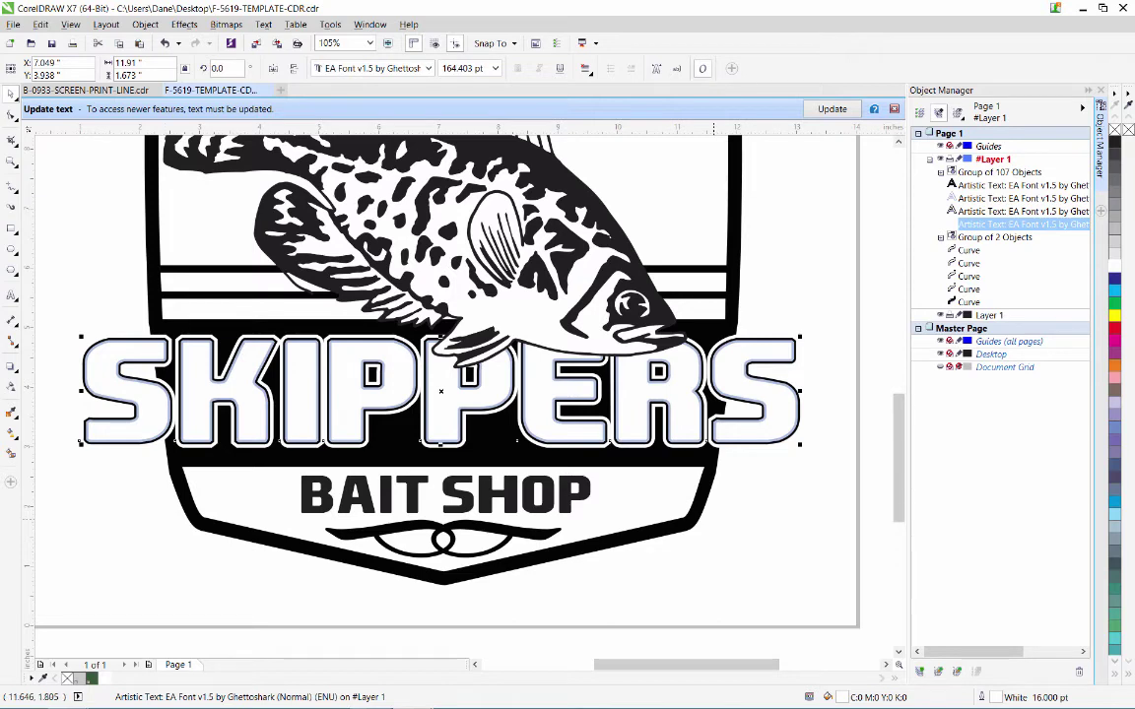
key("Escape")
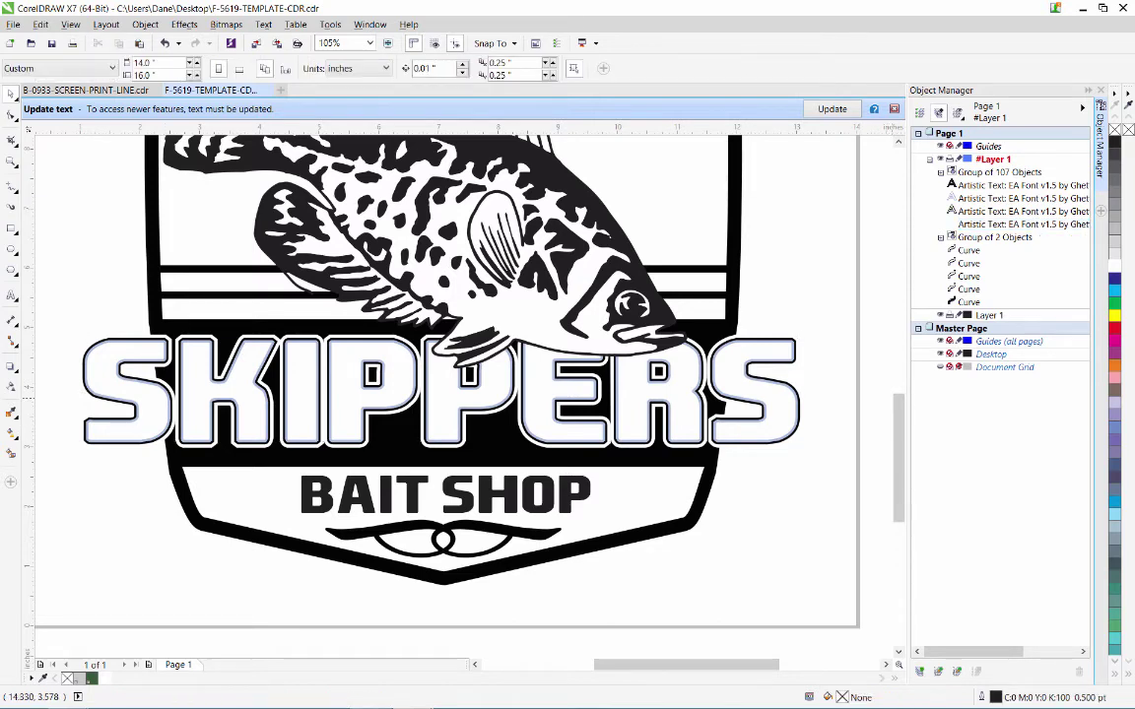
left_click(985, 185)
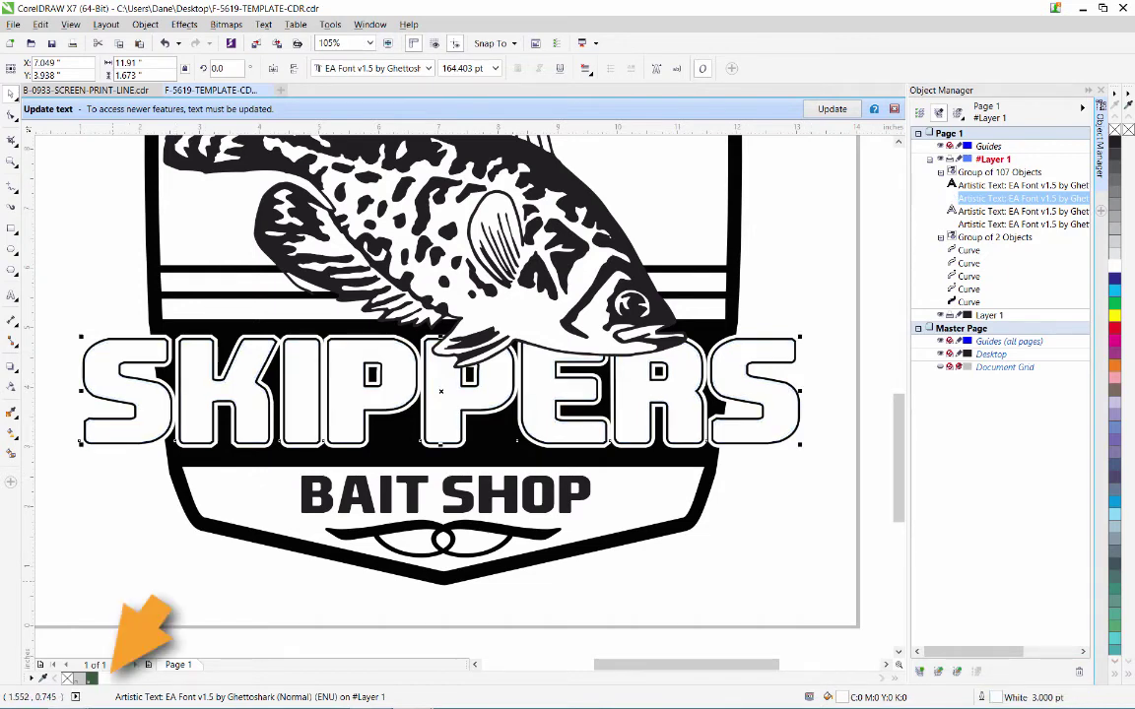
key("Escape")
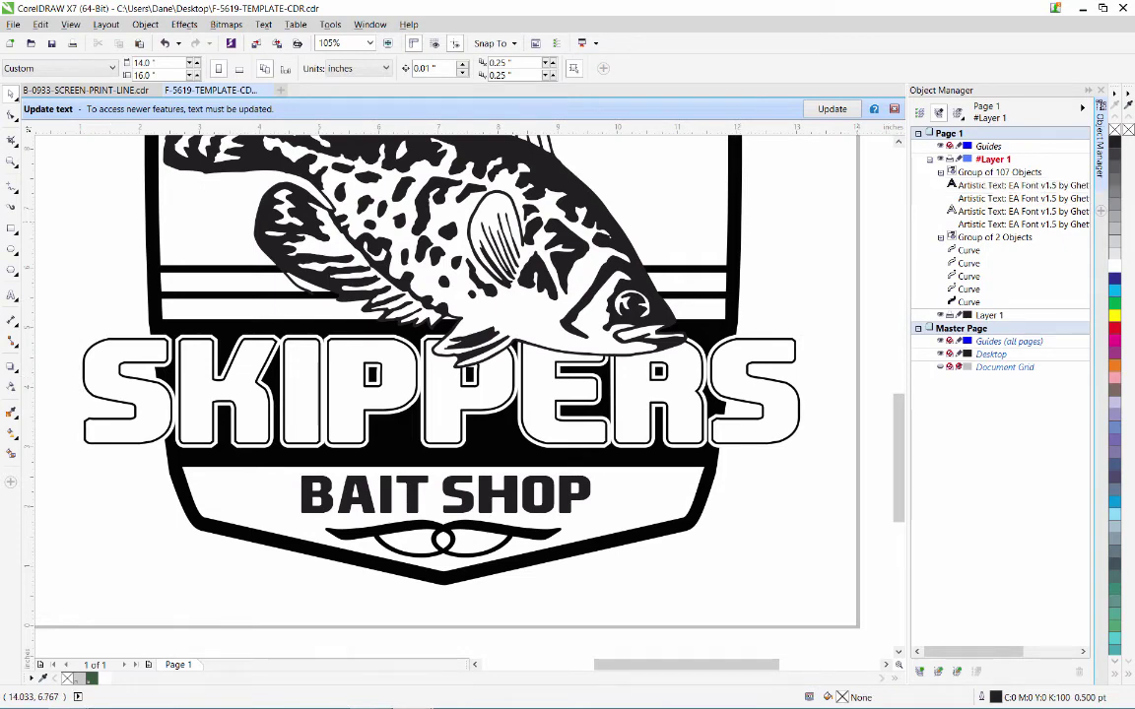
left_click(11, 161)
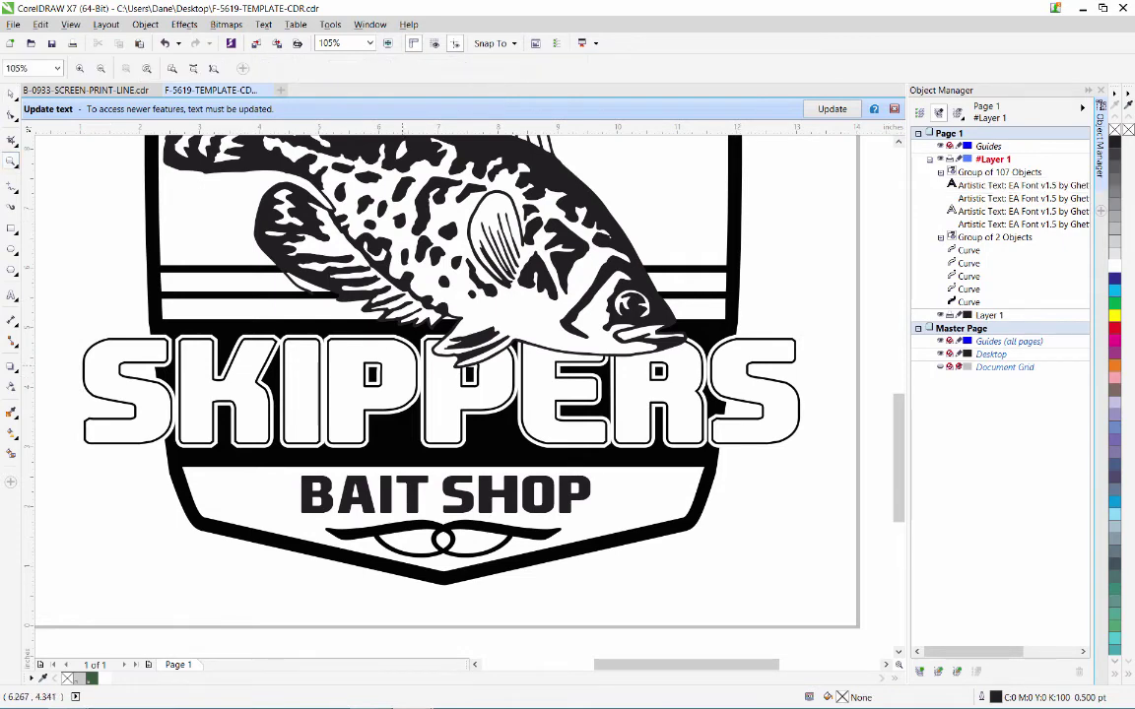
key("shift+F4")
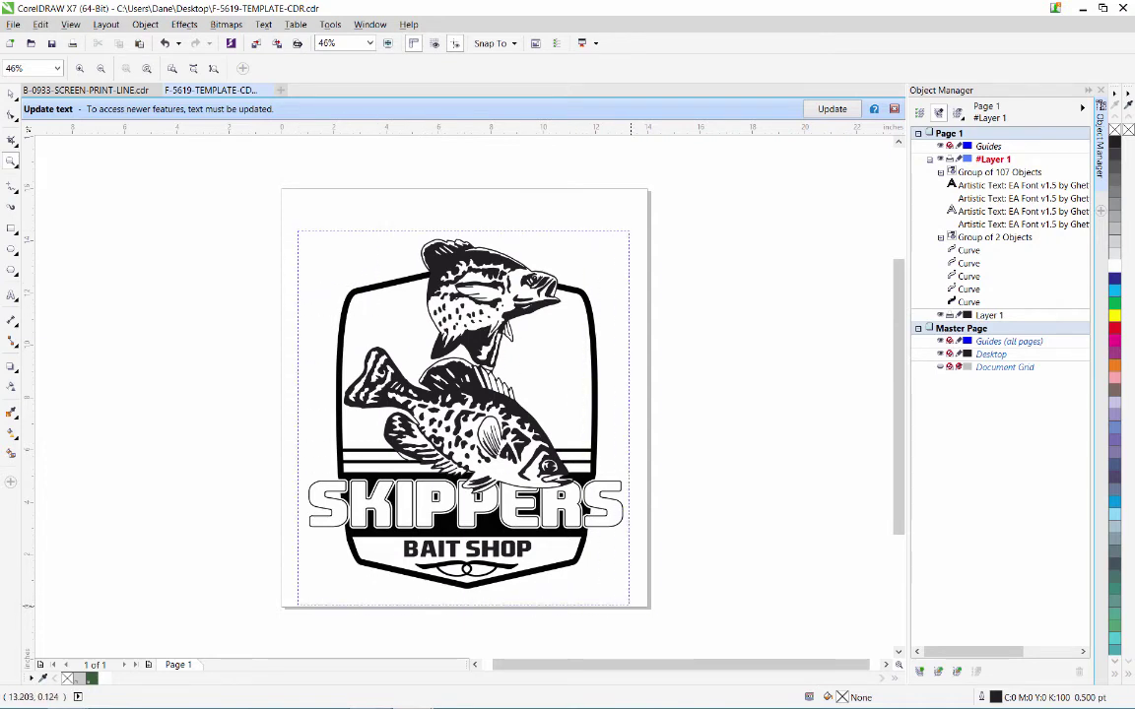
Give the badge's outer frame a SKIPPERS GREEN fill and outline
left_click_drag(267, 208, 589, 552)
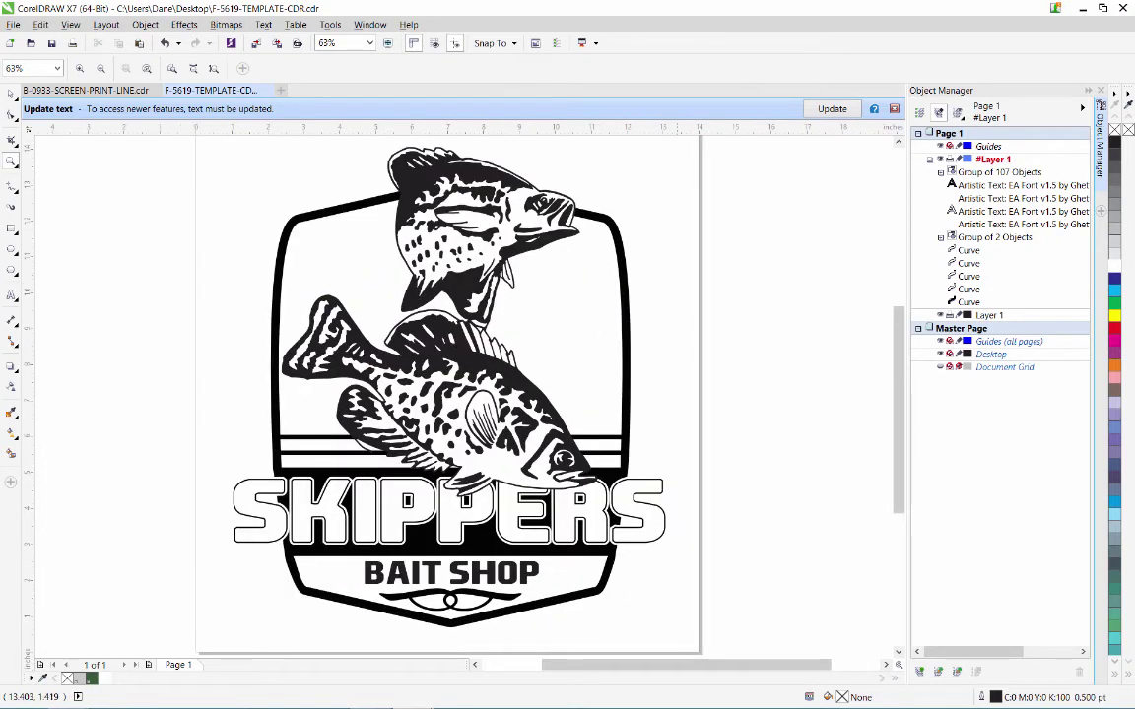
key("space")
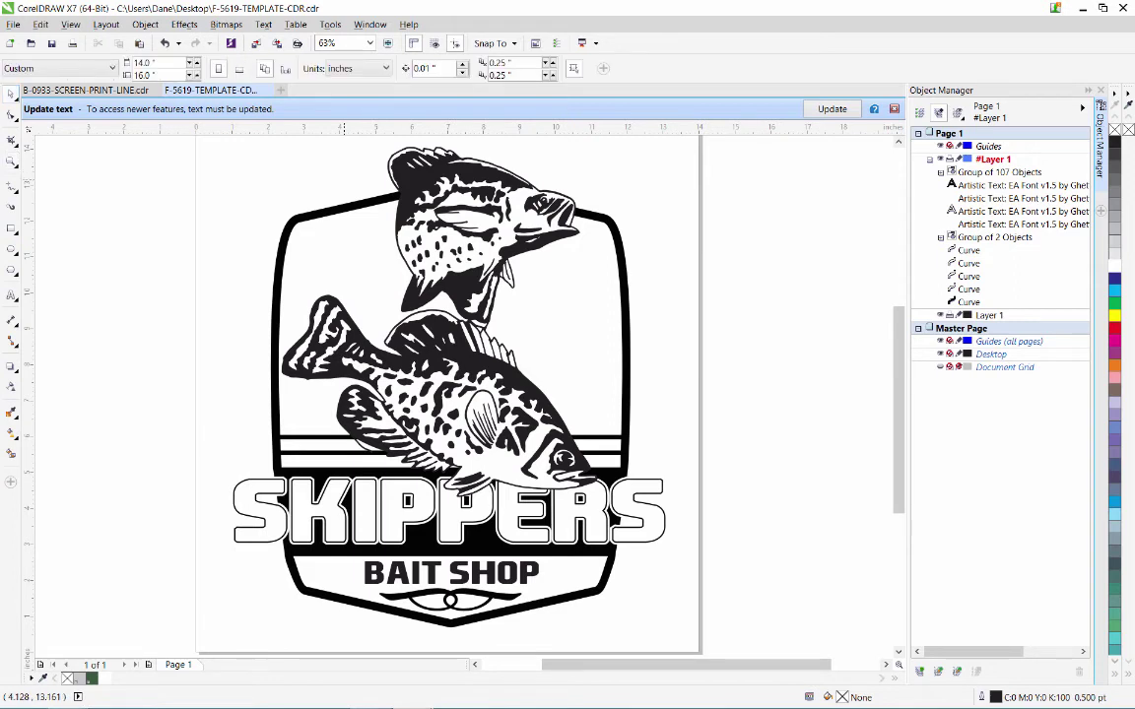
left_click(969, 301)
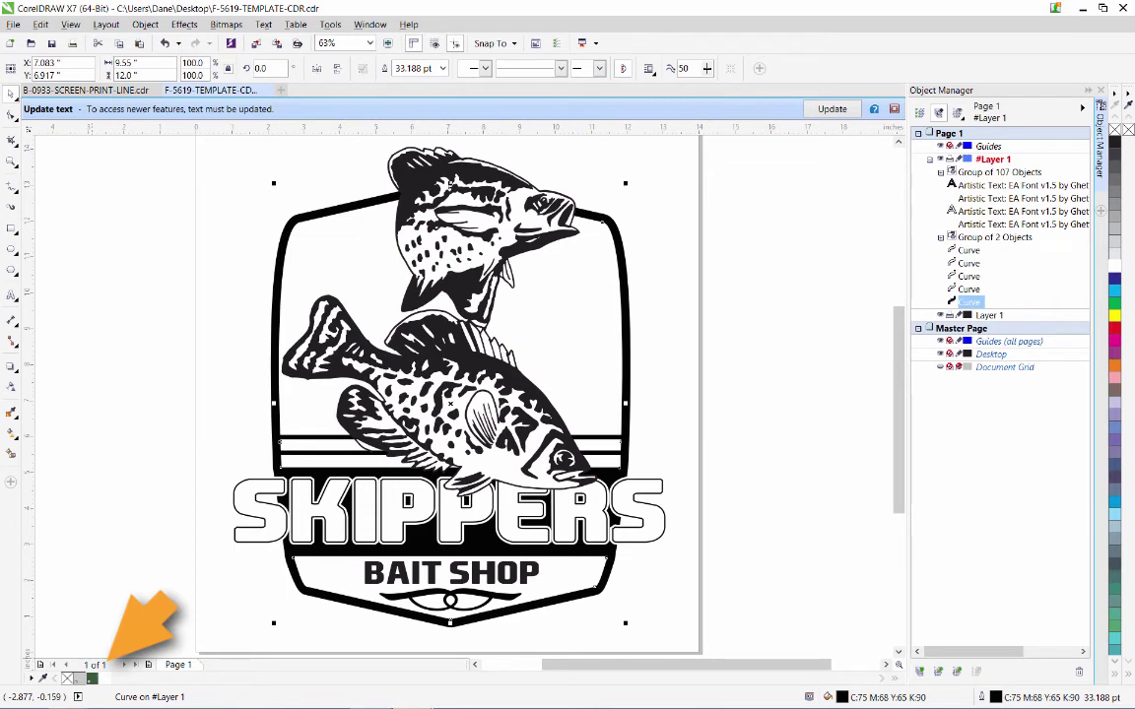
left_click(92, 678)
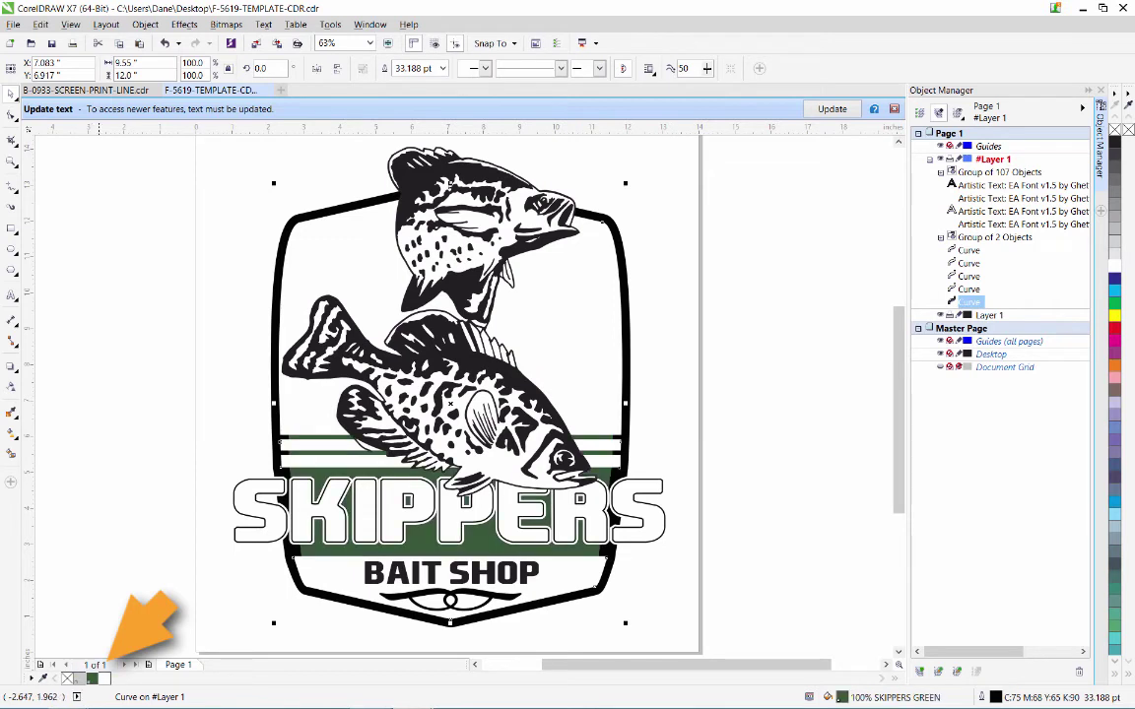
right_click(91, 679)
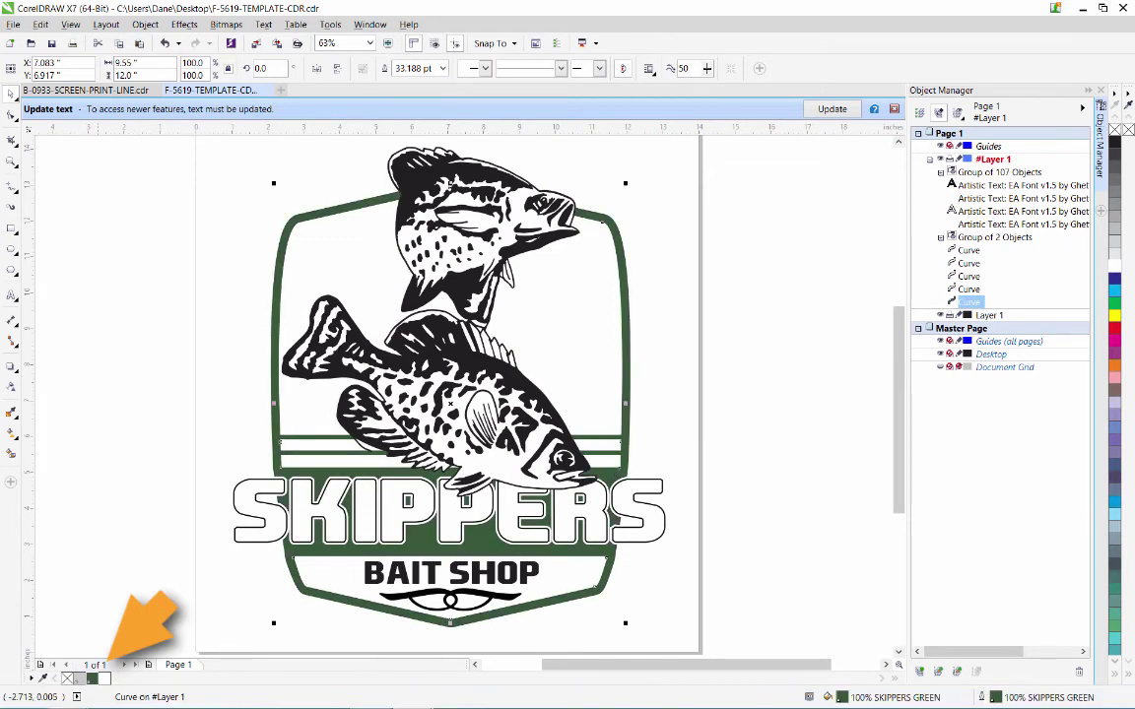
key("Escape")
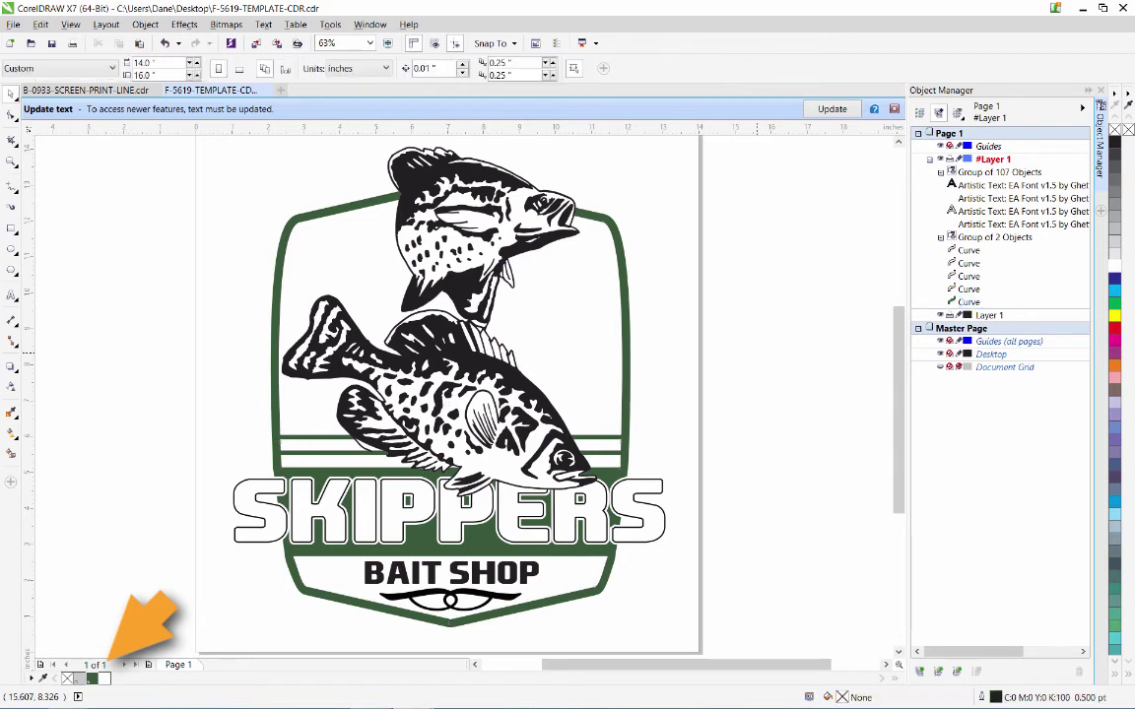
Fill the BAIT SHOP text and its swash ornament with SKIPPERS GREEN
left_click(452, 576)
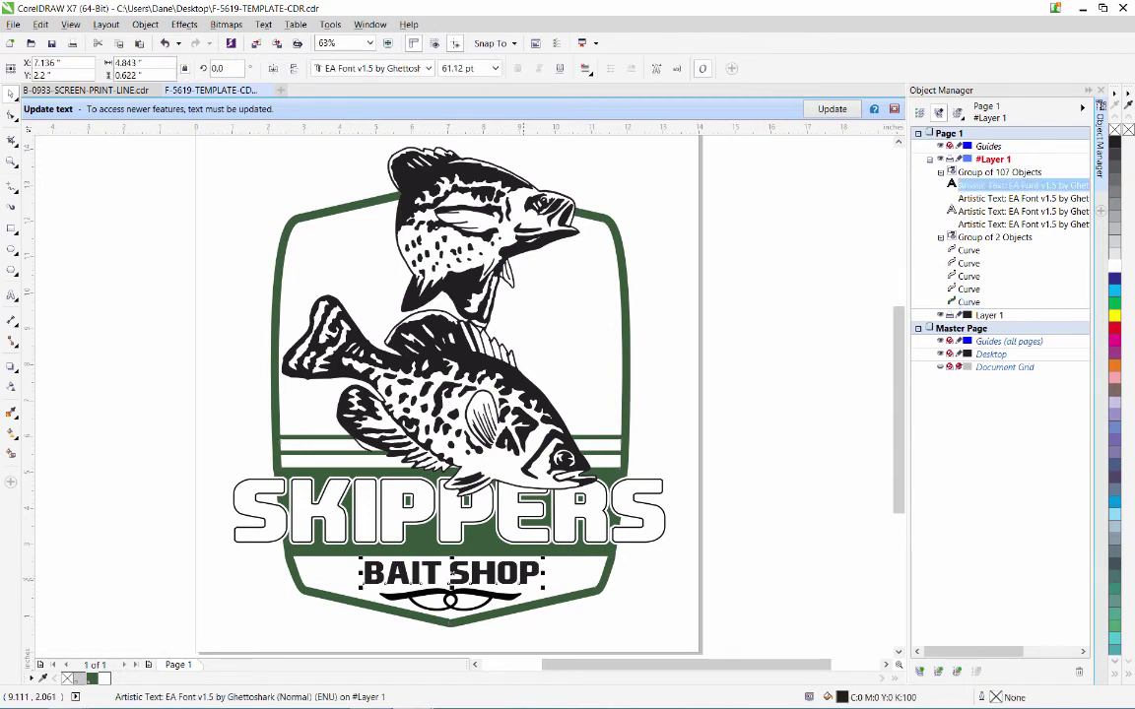
left_click(91, 678)
left_click(111, 571)
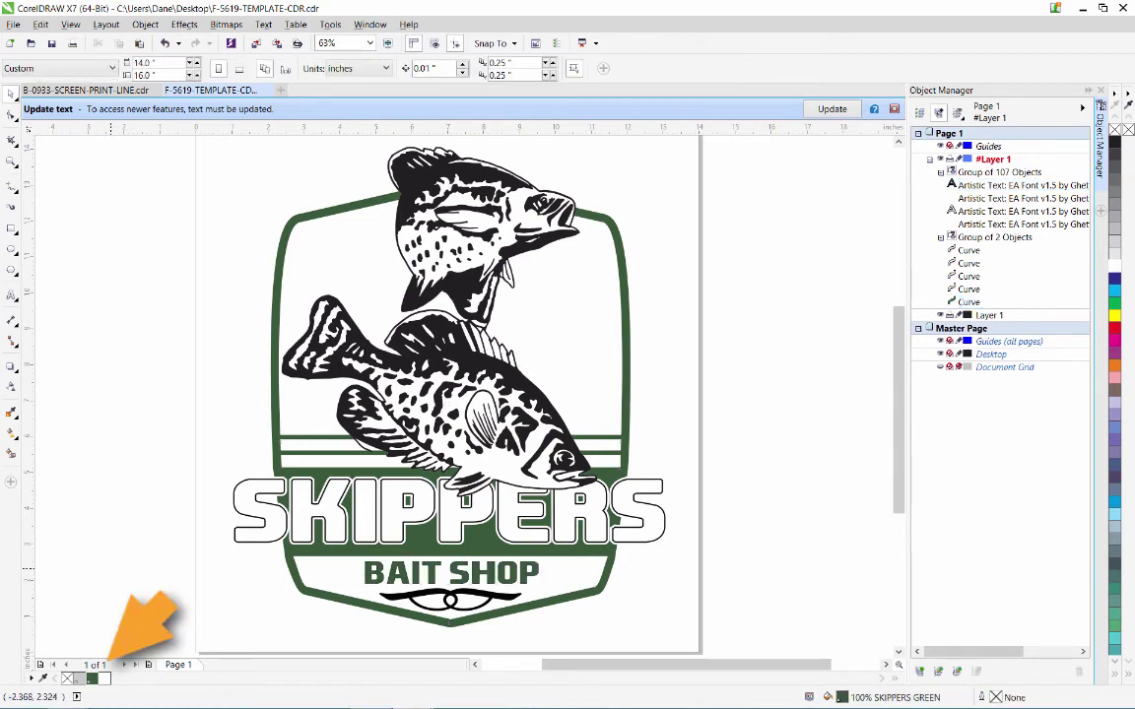
left_click(449, 597)
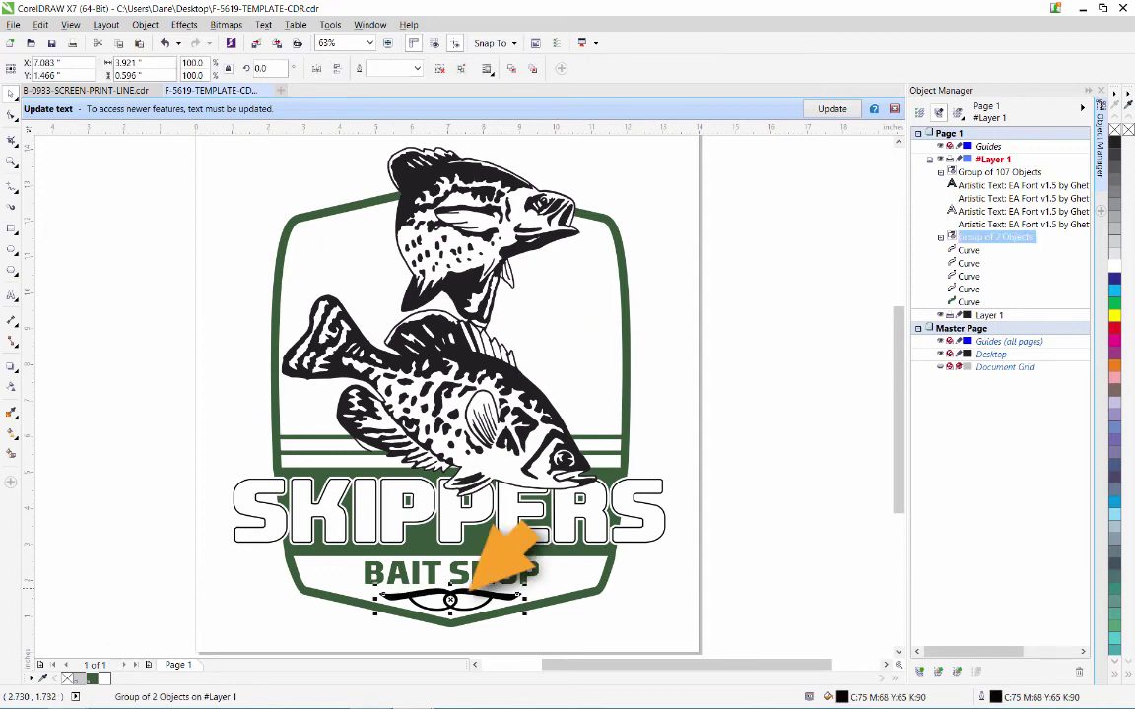
left_click(91, 679)
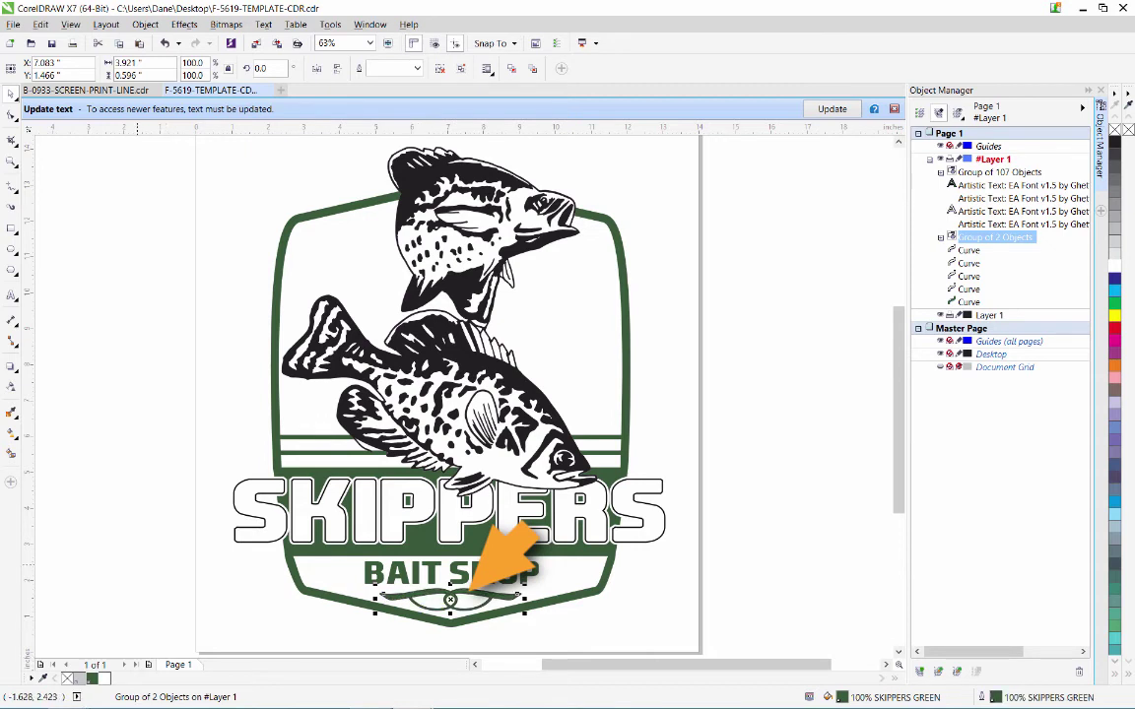
left_click(139, 565)
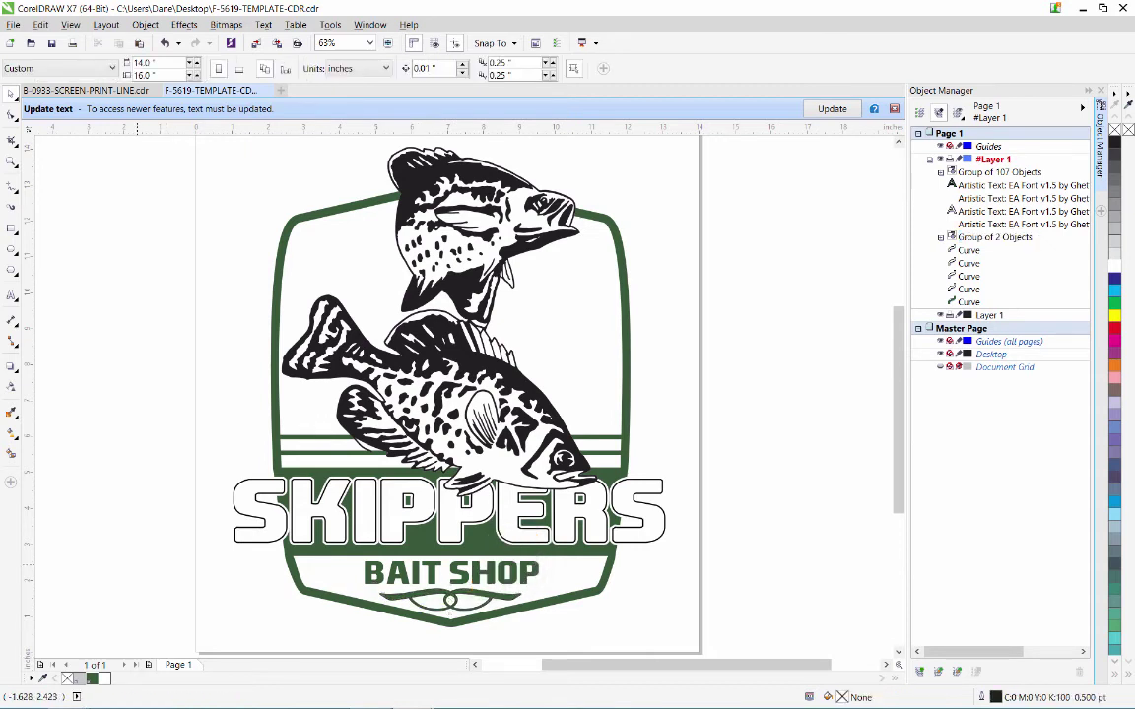
Expand the fish group in Object Manager and inspect its individual curves
left_click(416, 244)
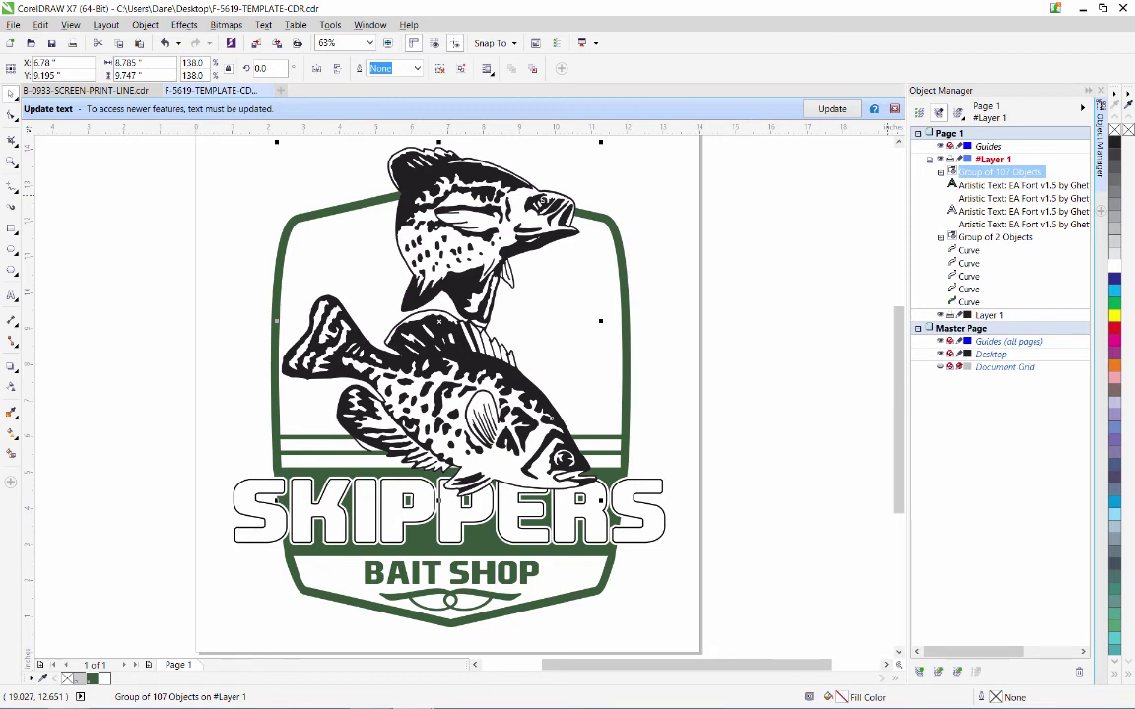
left_click(941, 172)
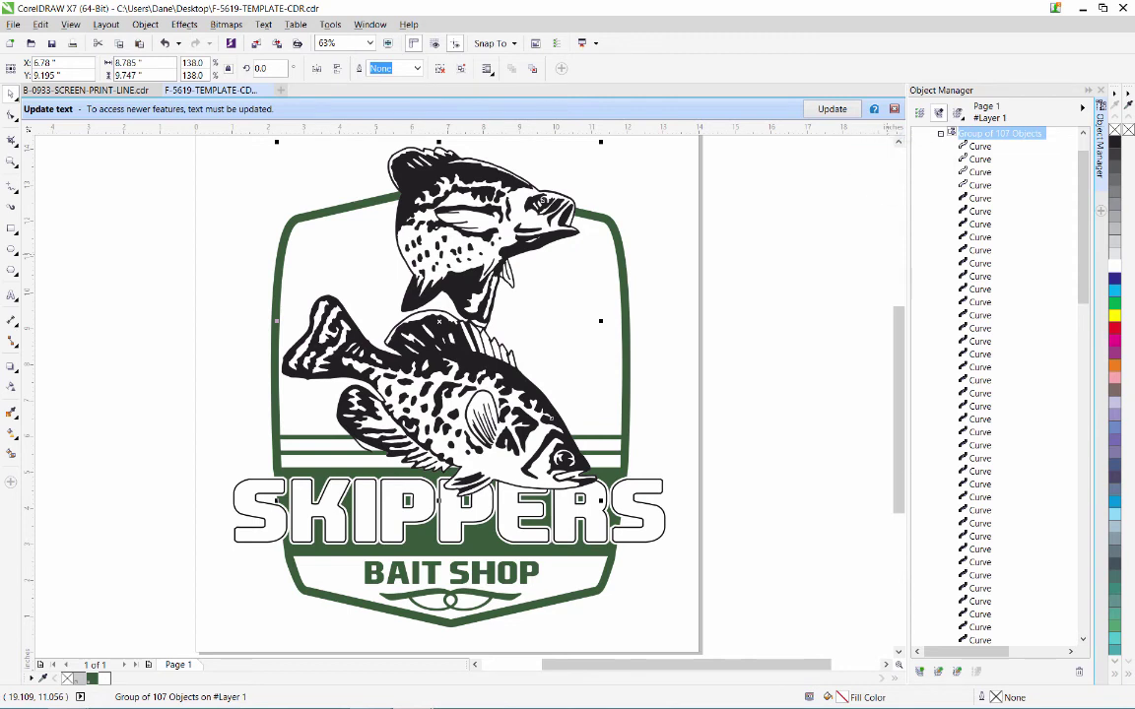
scroll(994, 384, "down", 5)
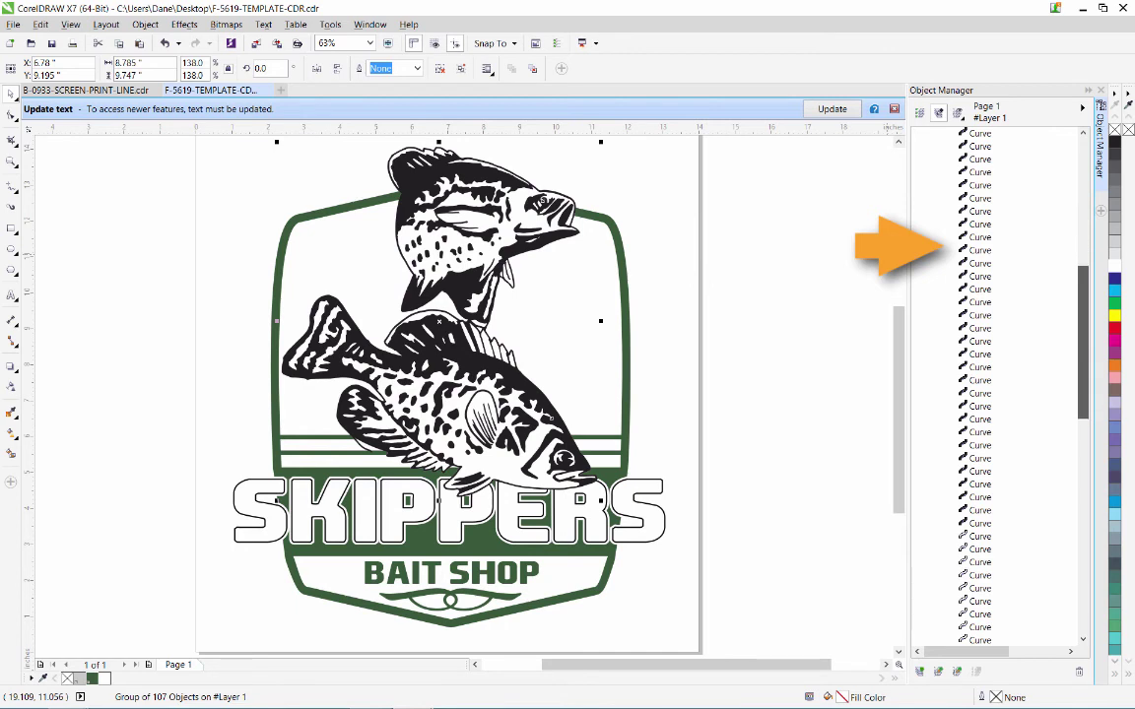
scroll(995, 384, "down", 4)
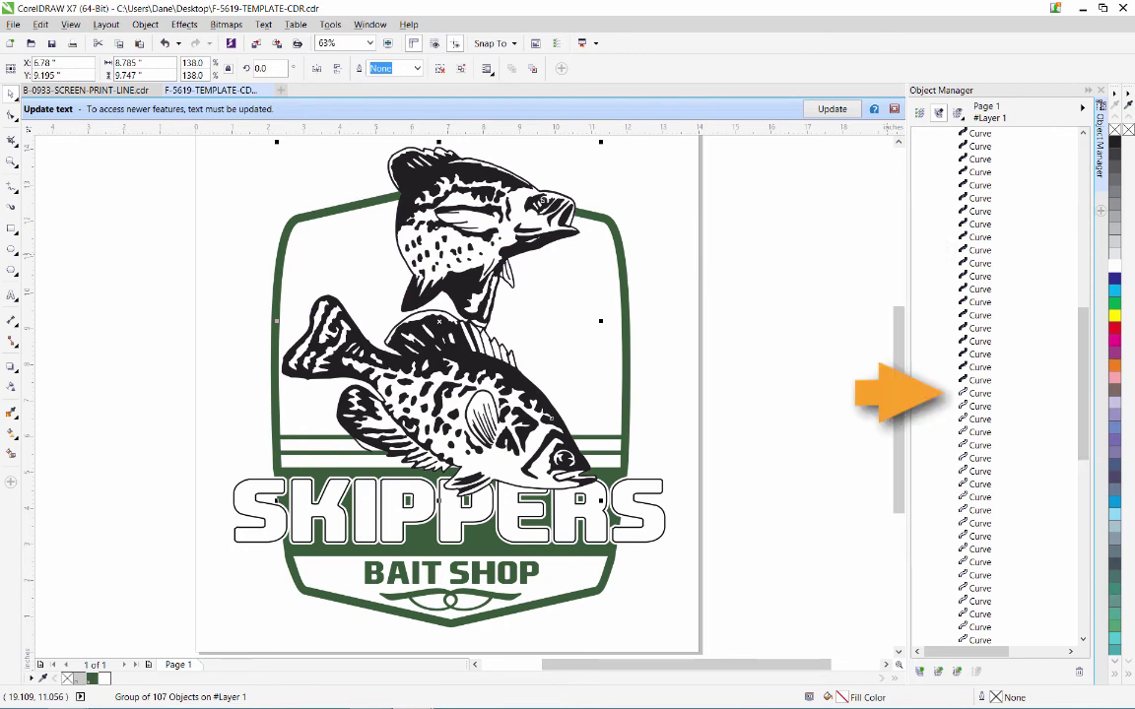
left_click(980, 393)
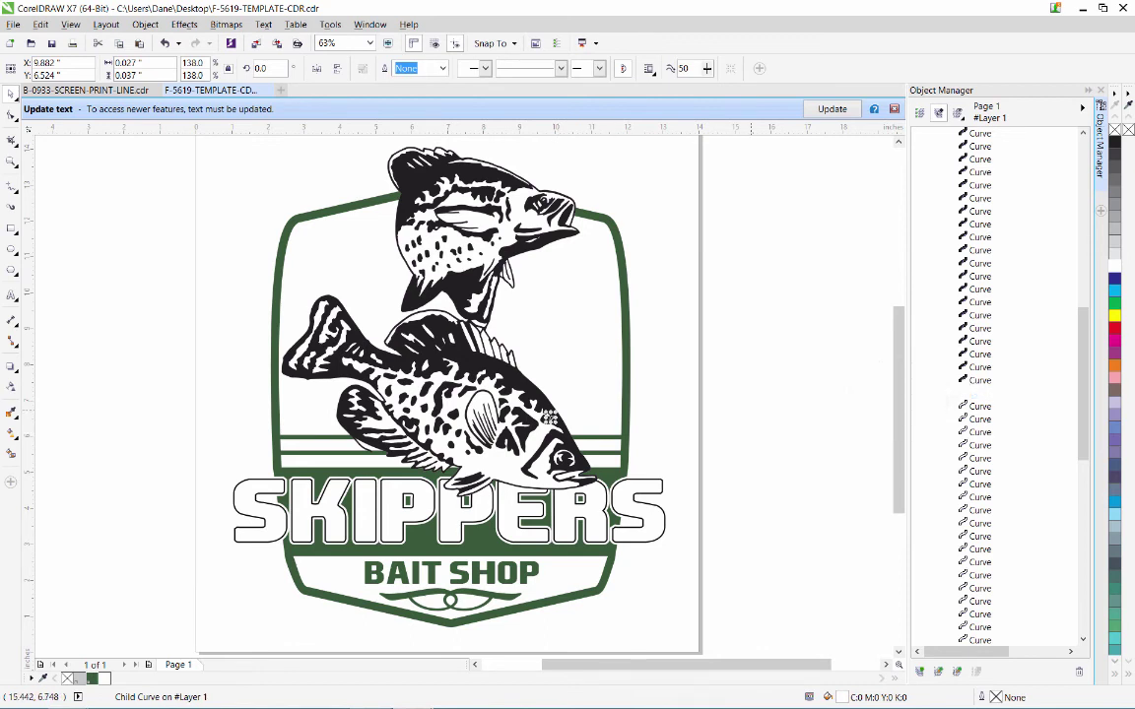
key("Escape")
left_click(980, 418)
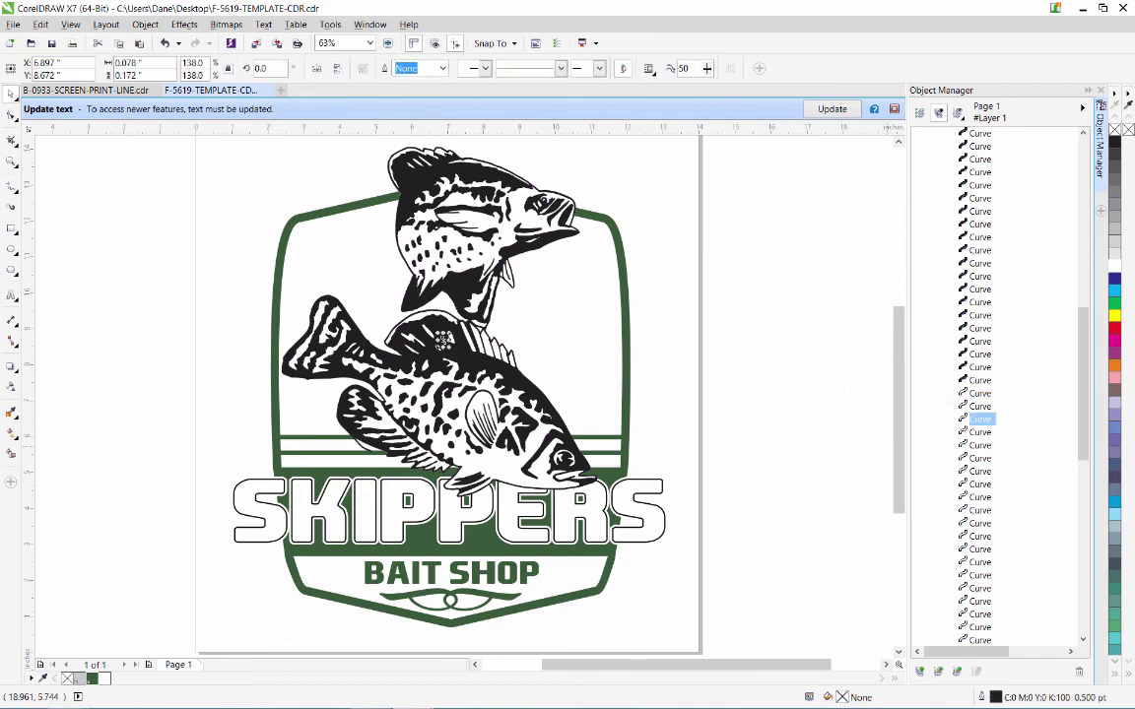
left_click(980, 445)
left_click(980, 471)
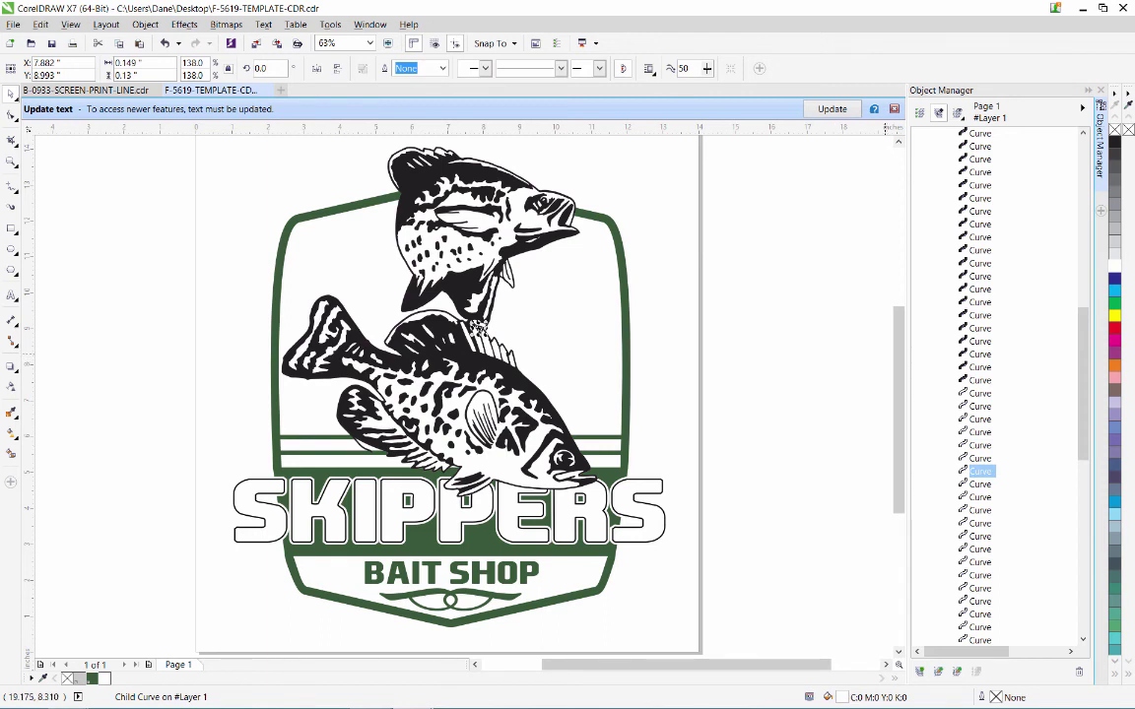
key("Up")
key("Up")
key("Up")
Select the black-filled fish curves together and fill them SKIPPERS GREEN
scroll(994, 385, "up", 5)
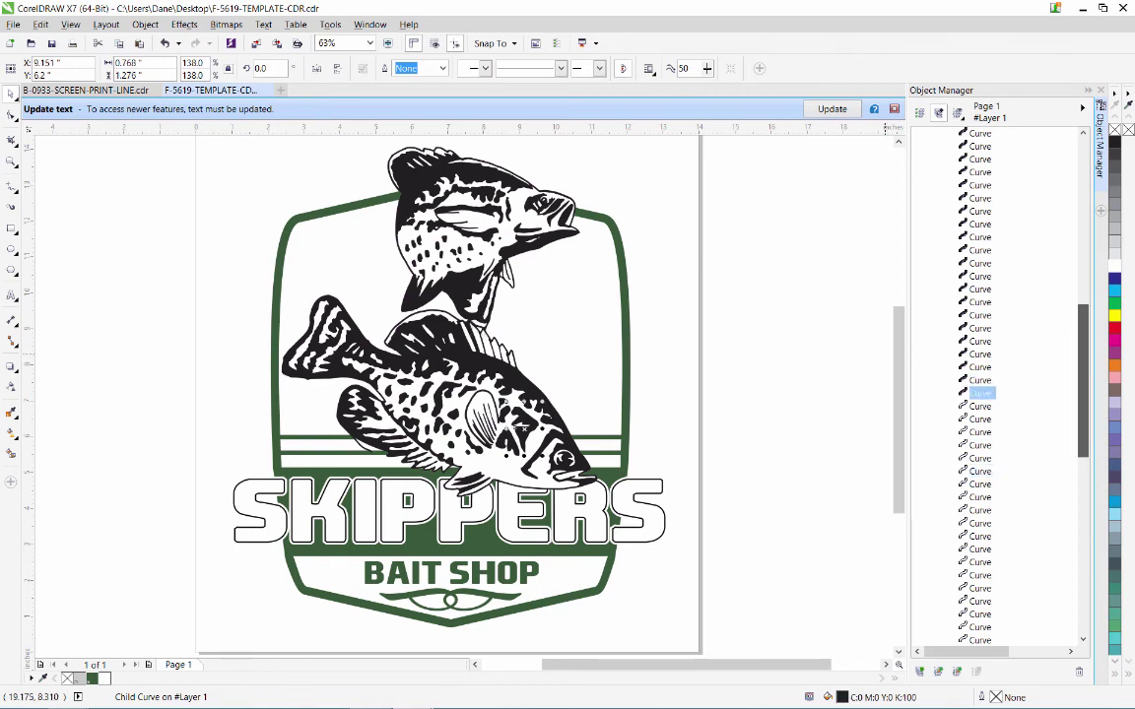
scroll(995, 384, "up", 1)
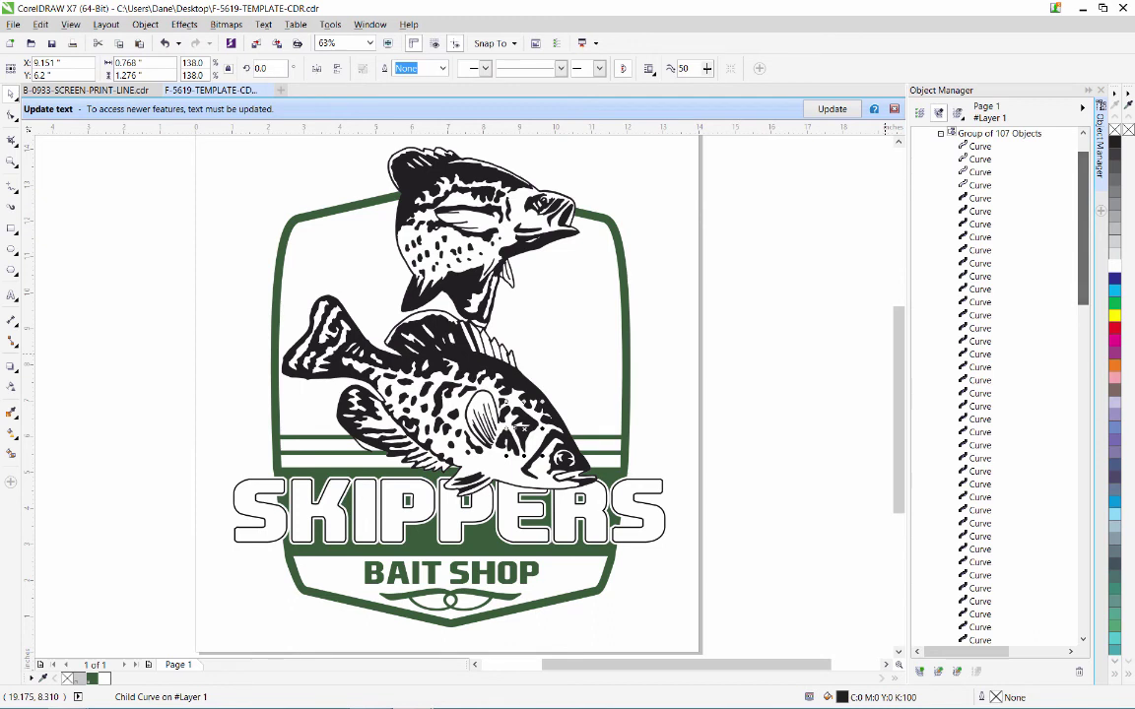
left_click(979, 198, "shift")
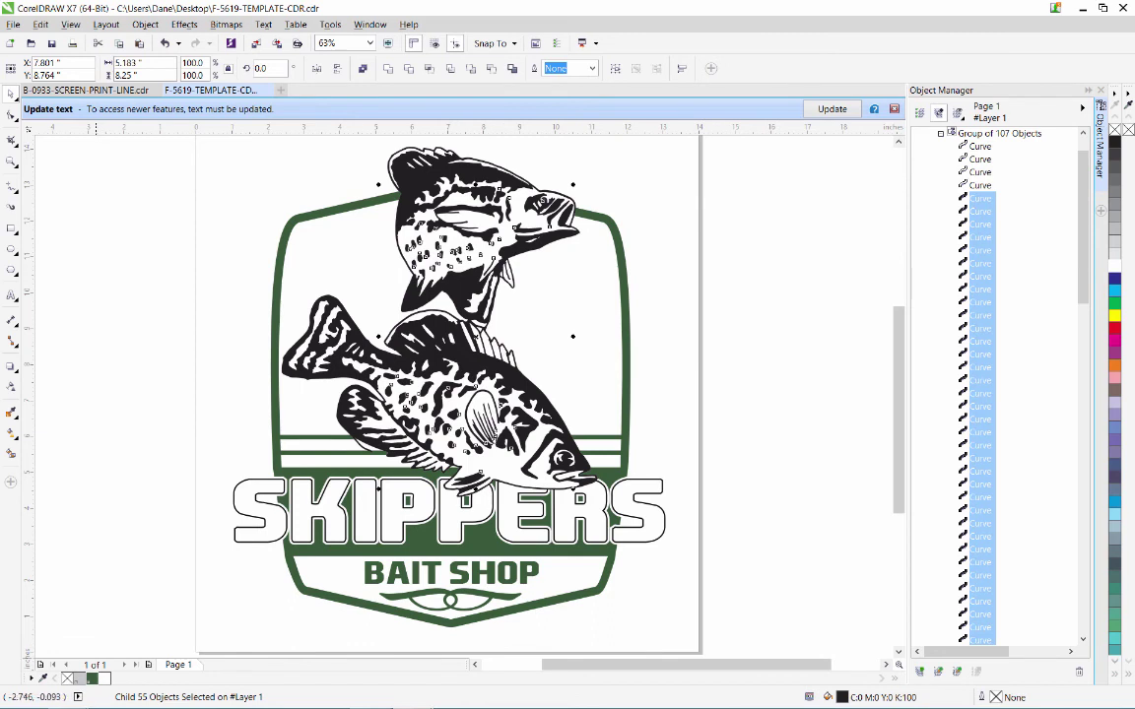
left_click(92, 679)
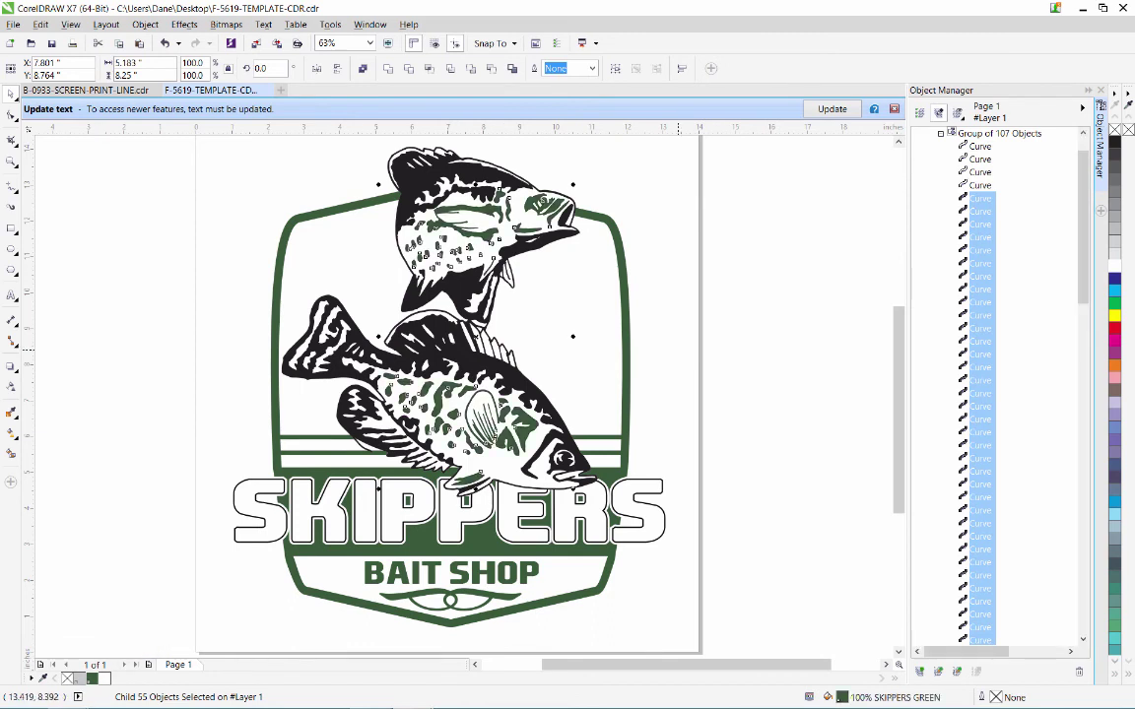
key("Escape")
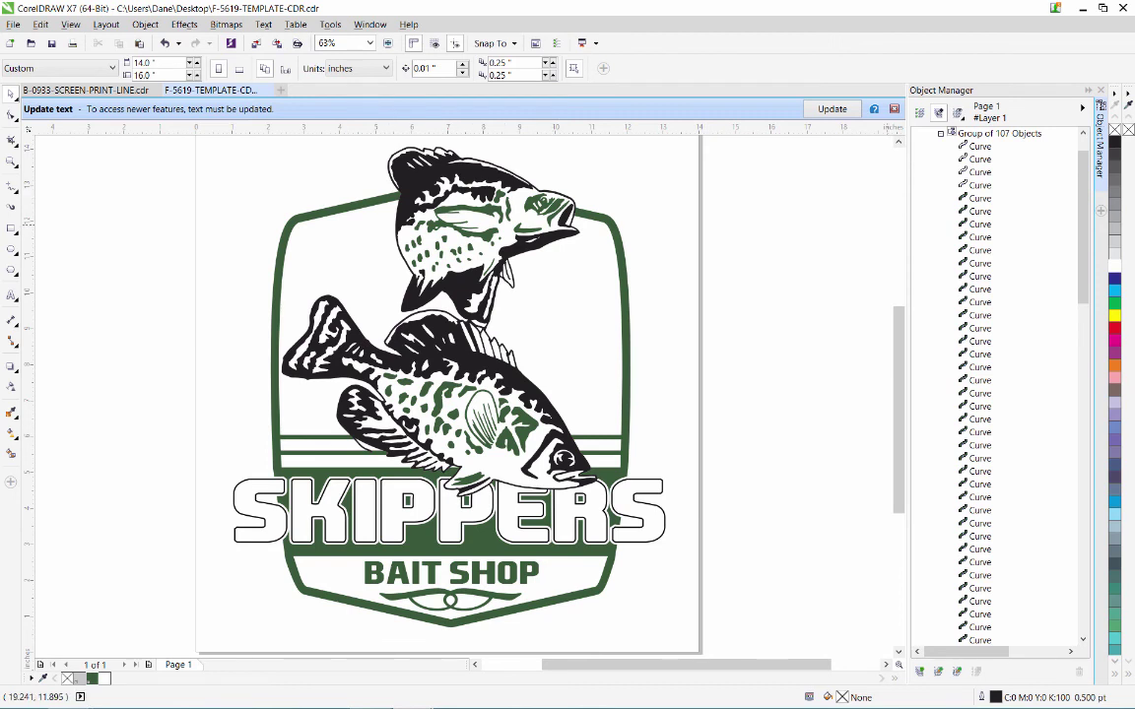
Fill the last remaining black fish curve with SKIPPERS GREEN
scroll(994, 385, "down", 4)
scroll(995, 384, "down", 1)
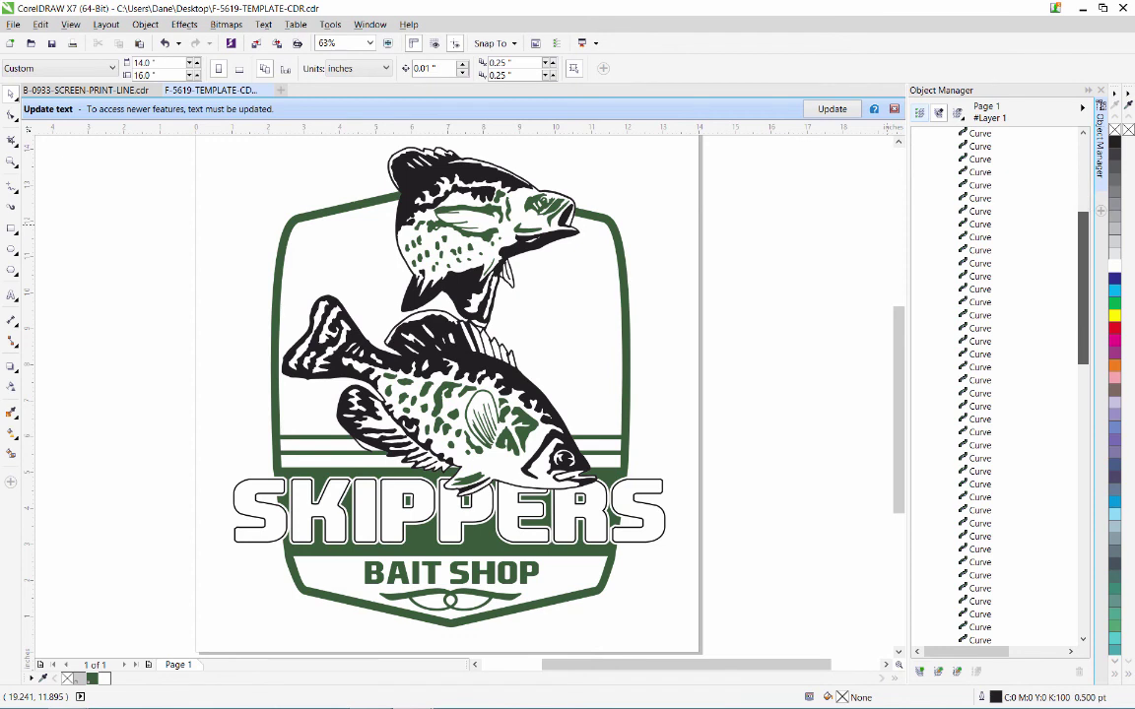
scroll(995, 384, "down", 1)
scroll(995, 384, "down", 1)
scroll(995, 384, "down", 2)
scroll(995, 384, "down", 1)
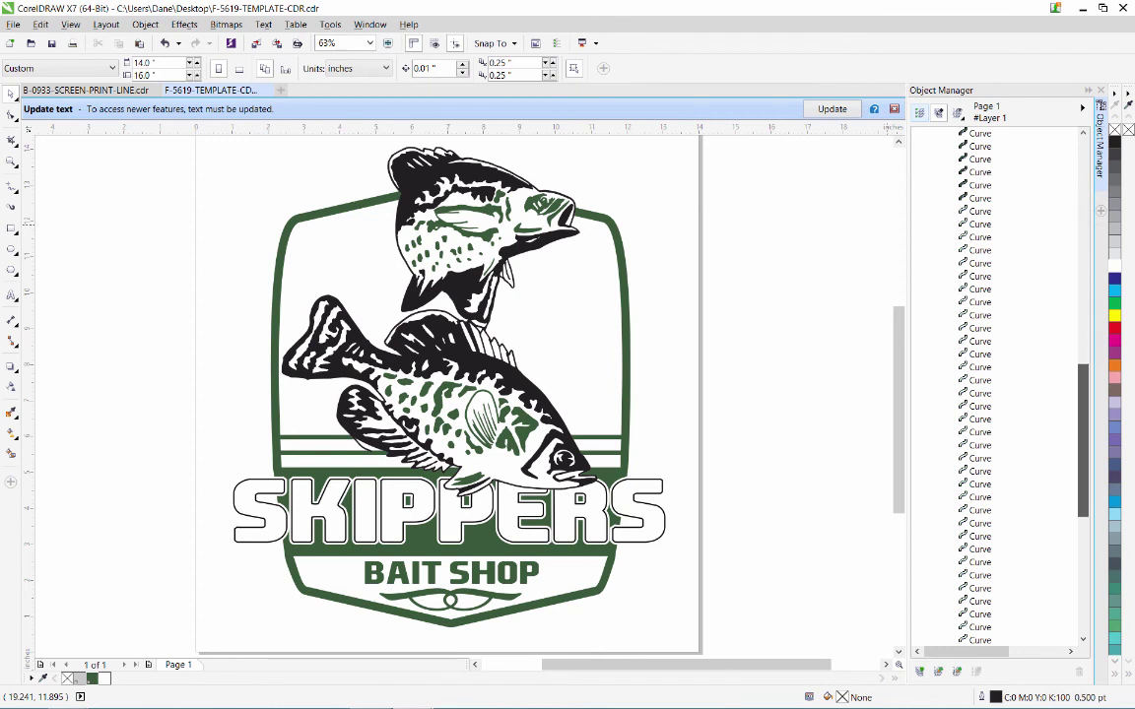
scroll(994, 384, "down", 1)
scroll(995, 384, "down", 1)
scroll(994, 384, "down", 2)
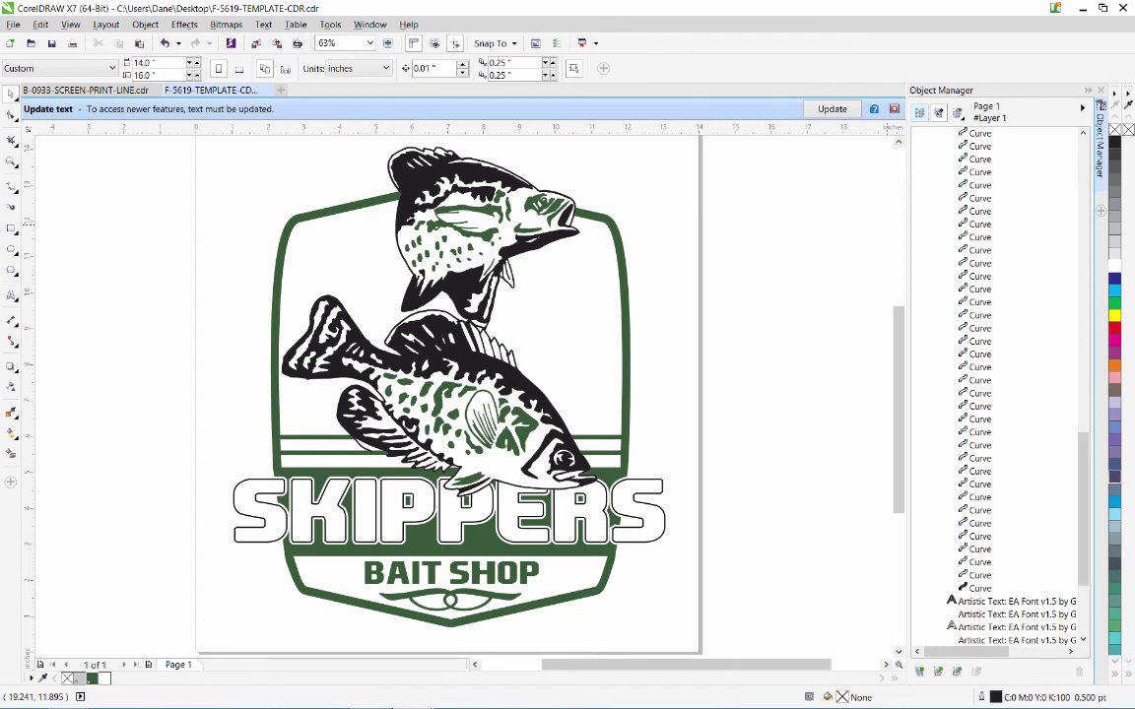
left_click(980, 588)
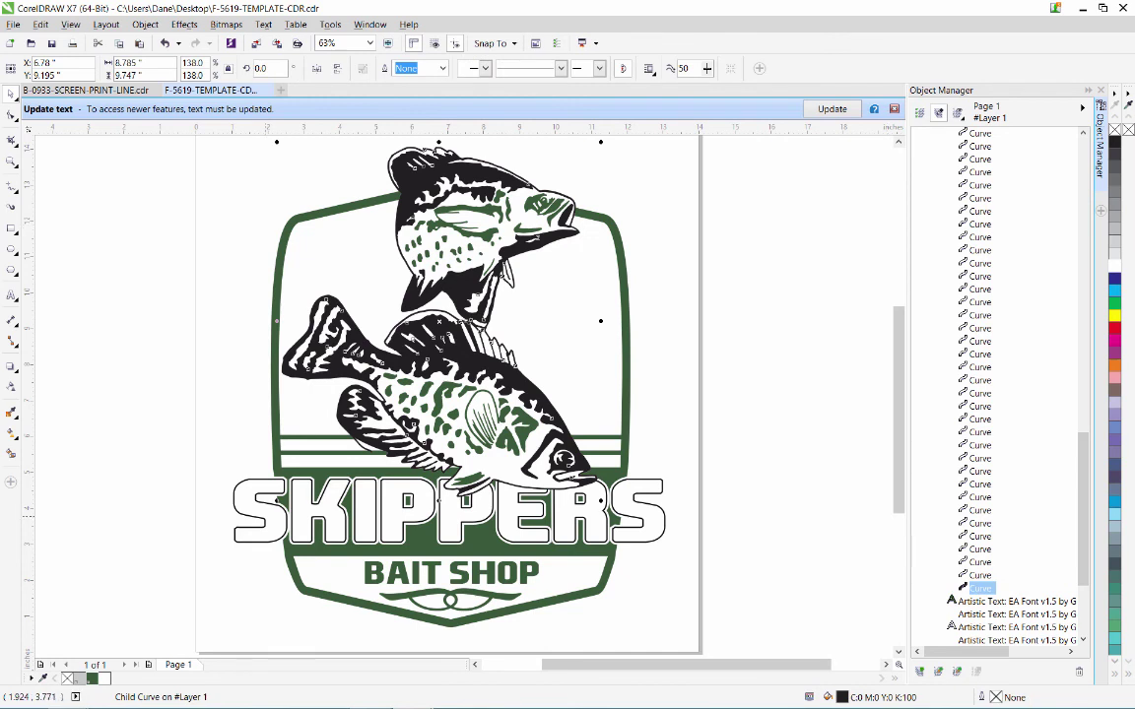
left_click(92, 678)
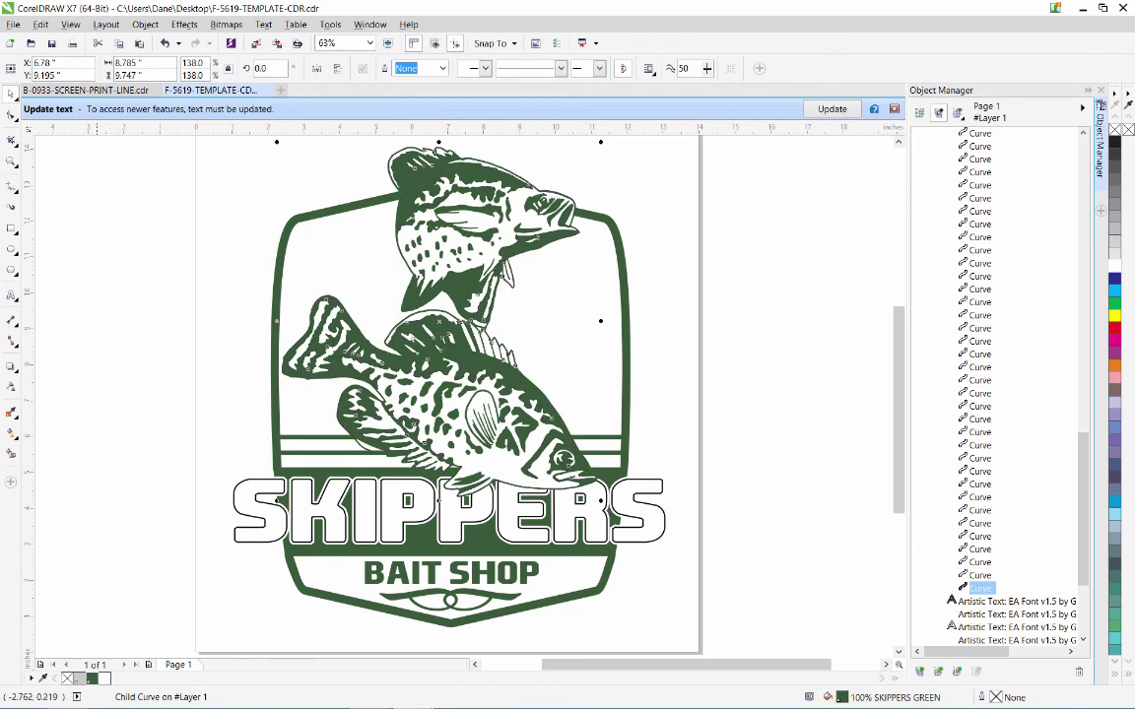
left_click(107, 499)
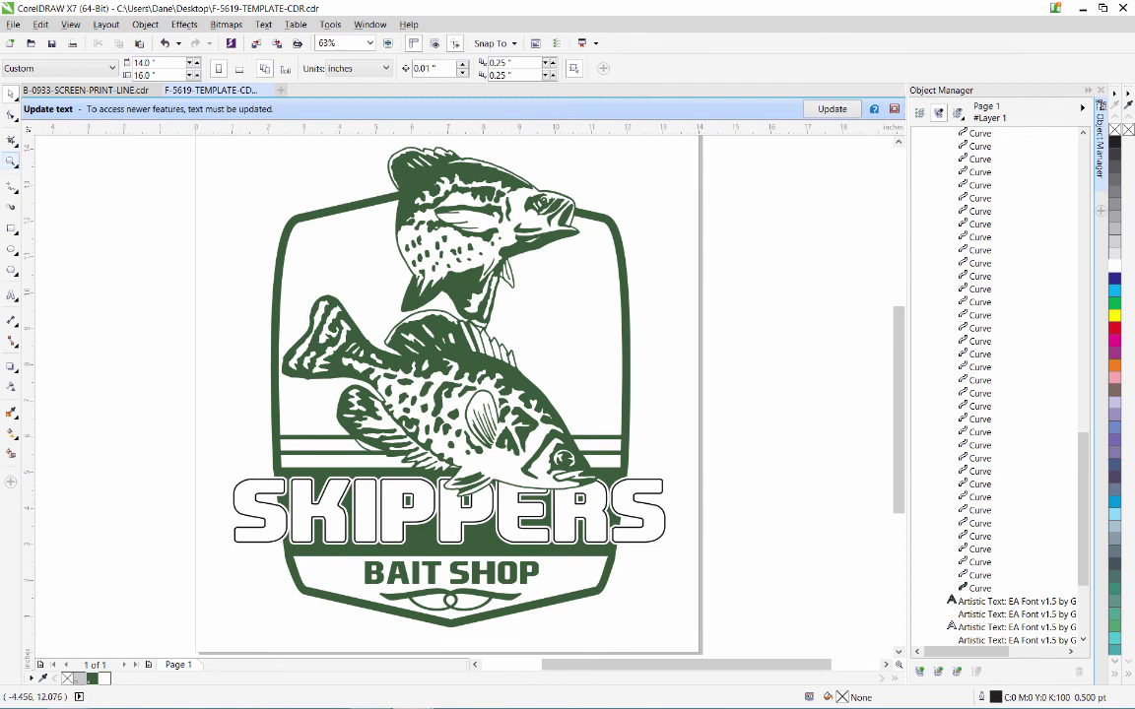
Zoom in on the SKIPPERS lettering
left_click(12, 161)
left_click_drag(212, 458, 640, 553)
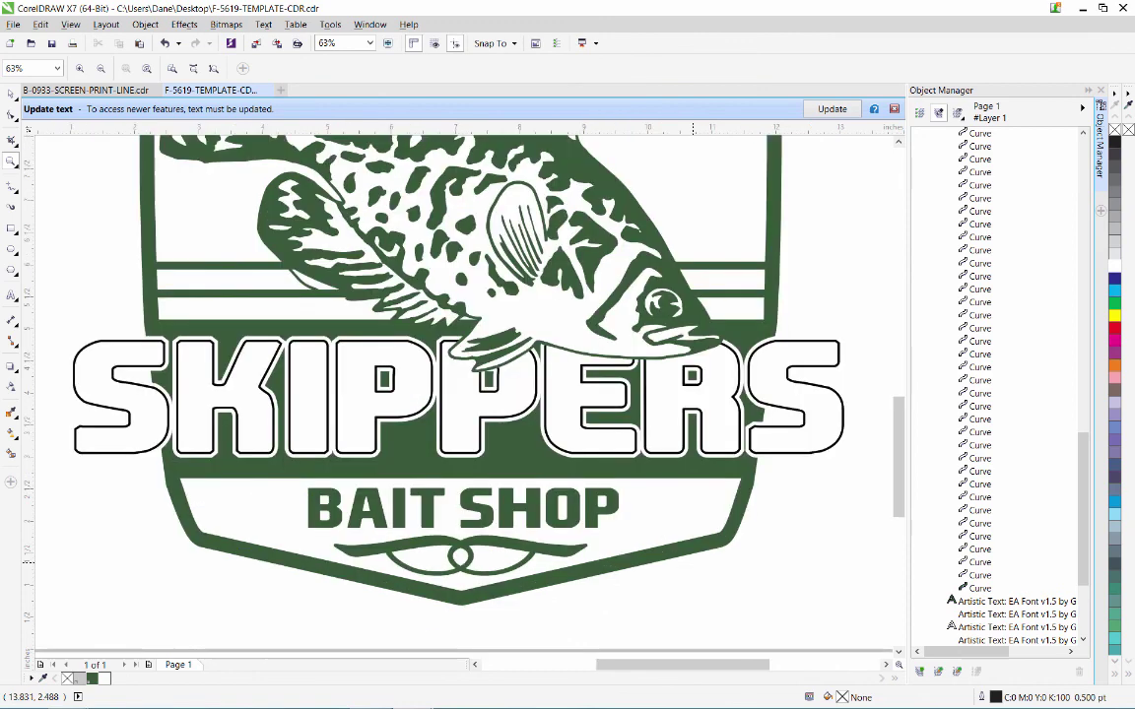
left_click(360, 367)
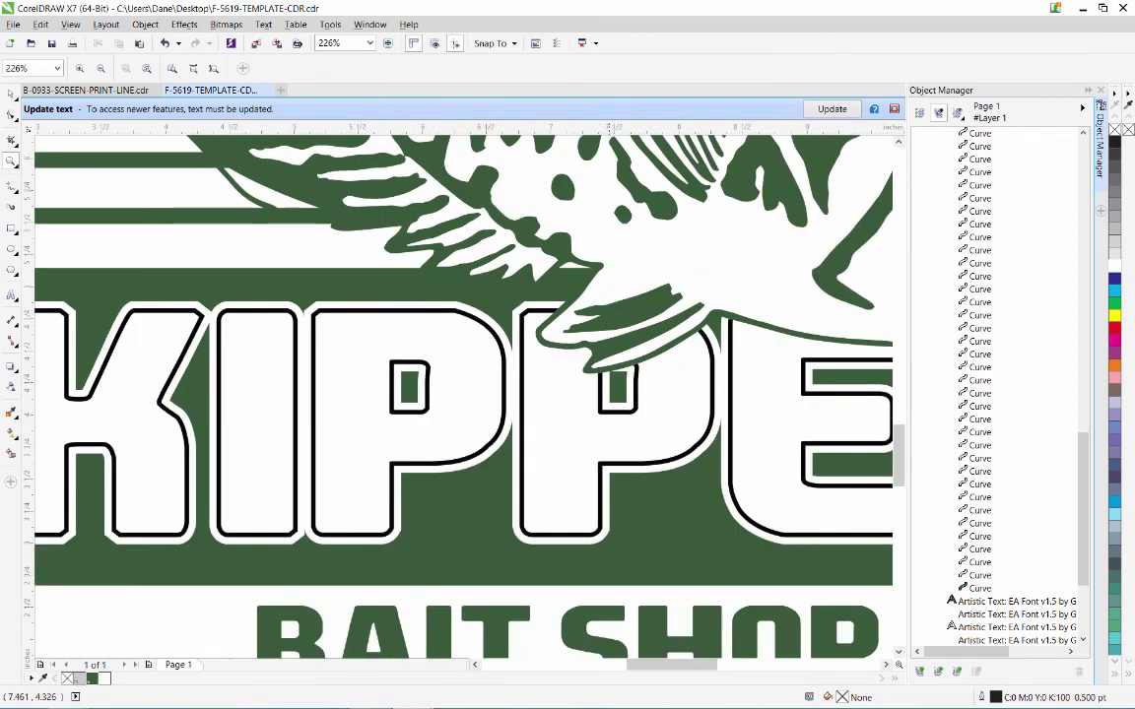
key("F3")
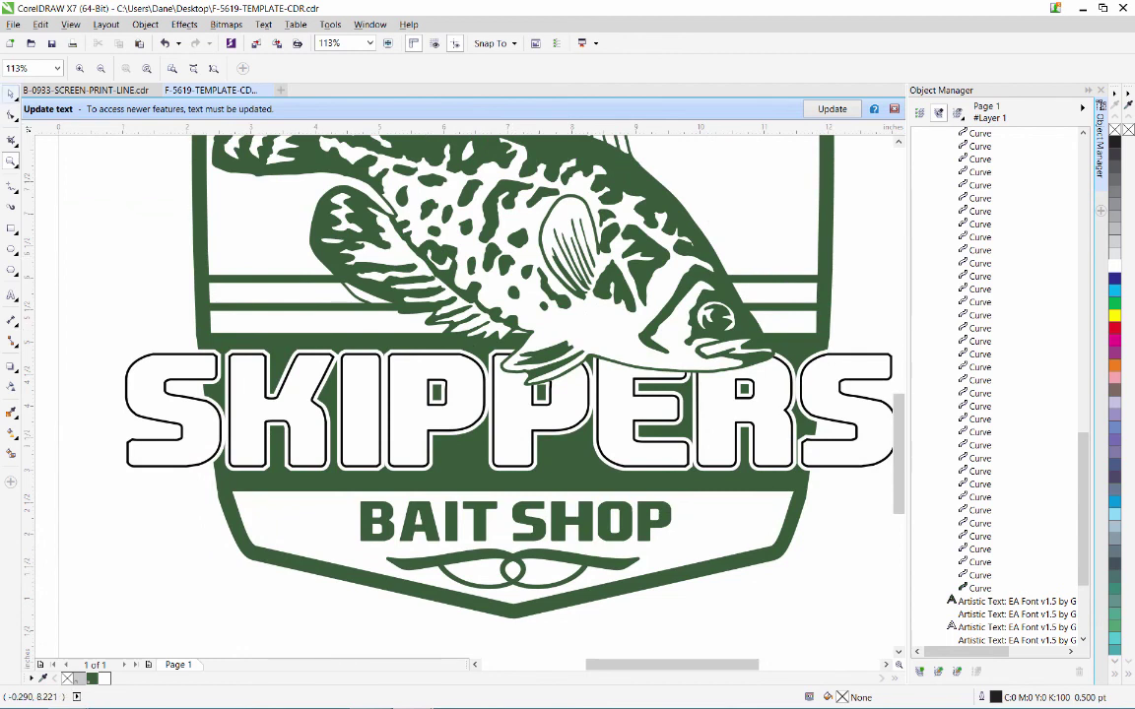
Change the outlined SKIPPERS copy's outline to SKIPPERS GREEN and view the whole badge
left_click(10, 94)
left_click(509, 410)
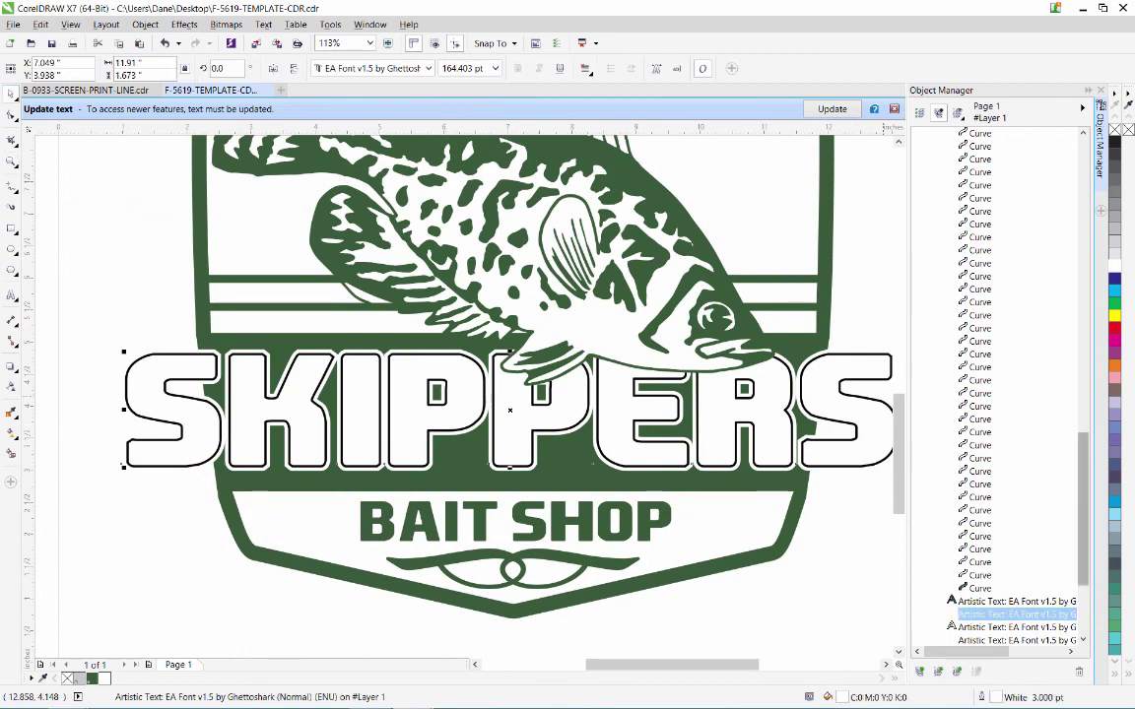
scroll(995, 384, "up", 5)
scroll(994, 384, "up", 10)
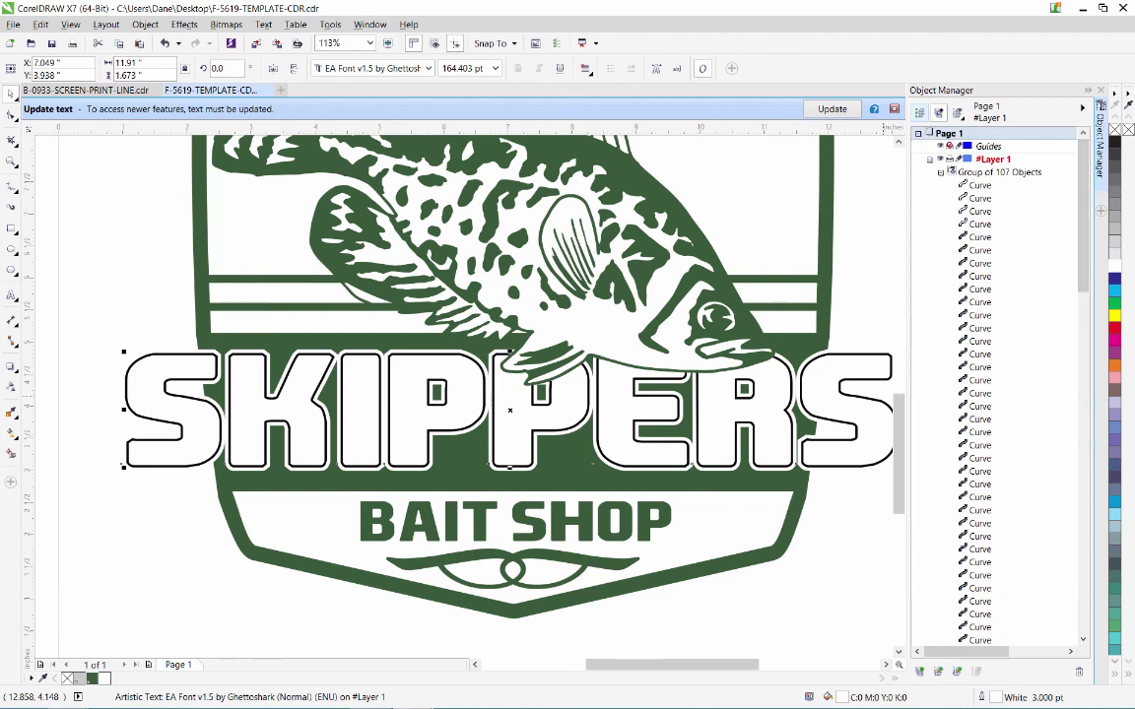
left_click(994, 211)
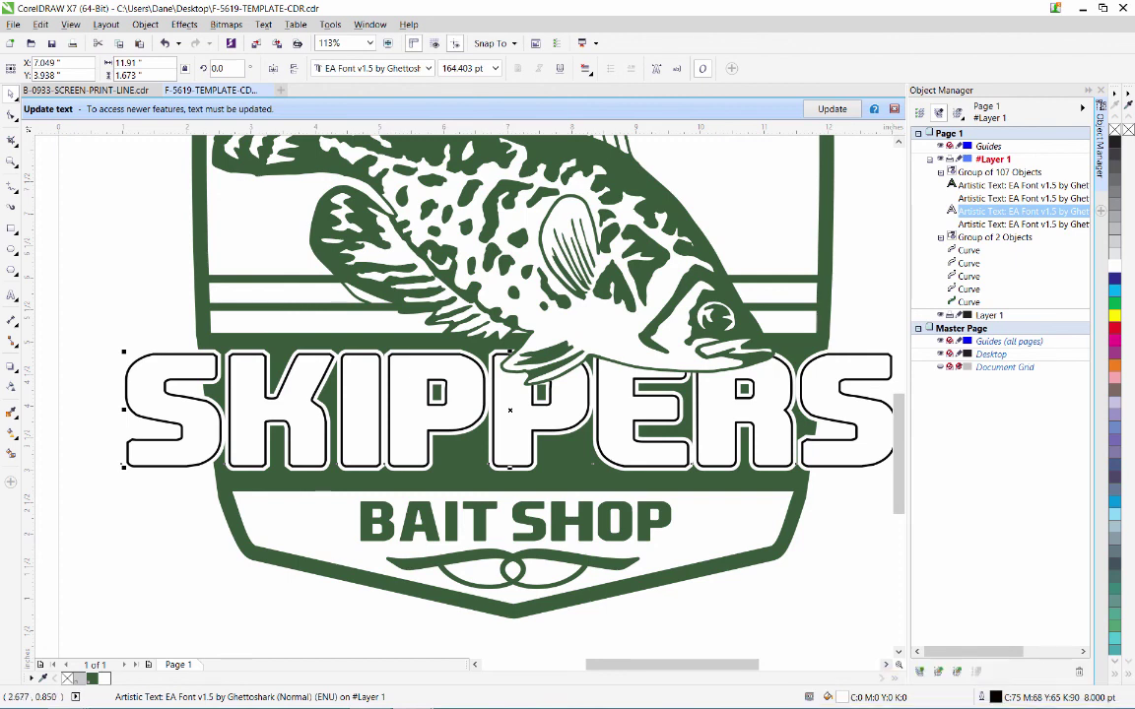
right_click(92, 679)
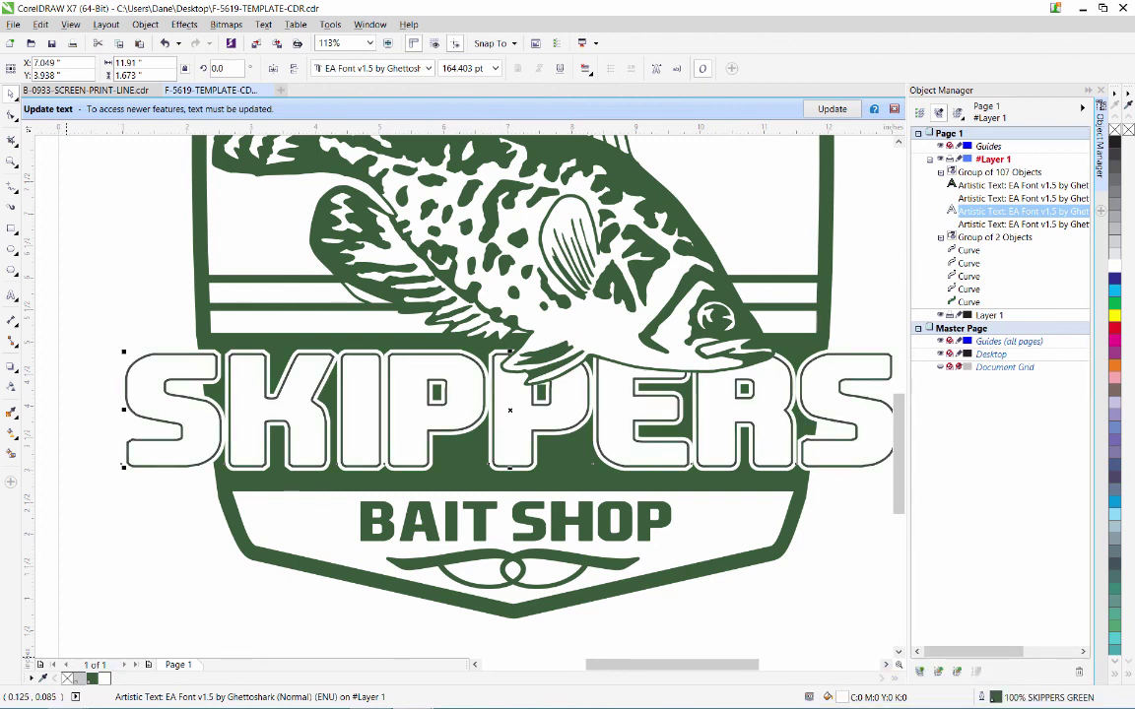
left_click(111, 419)
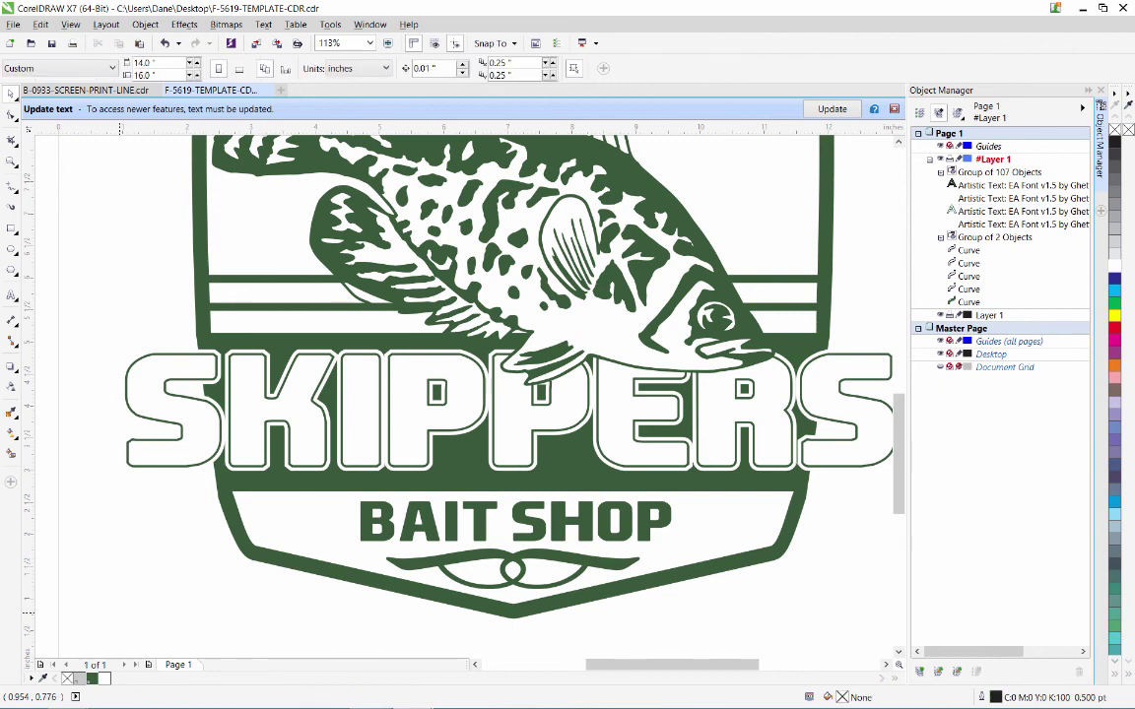
key("z")
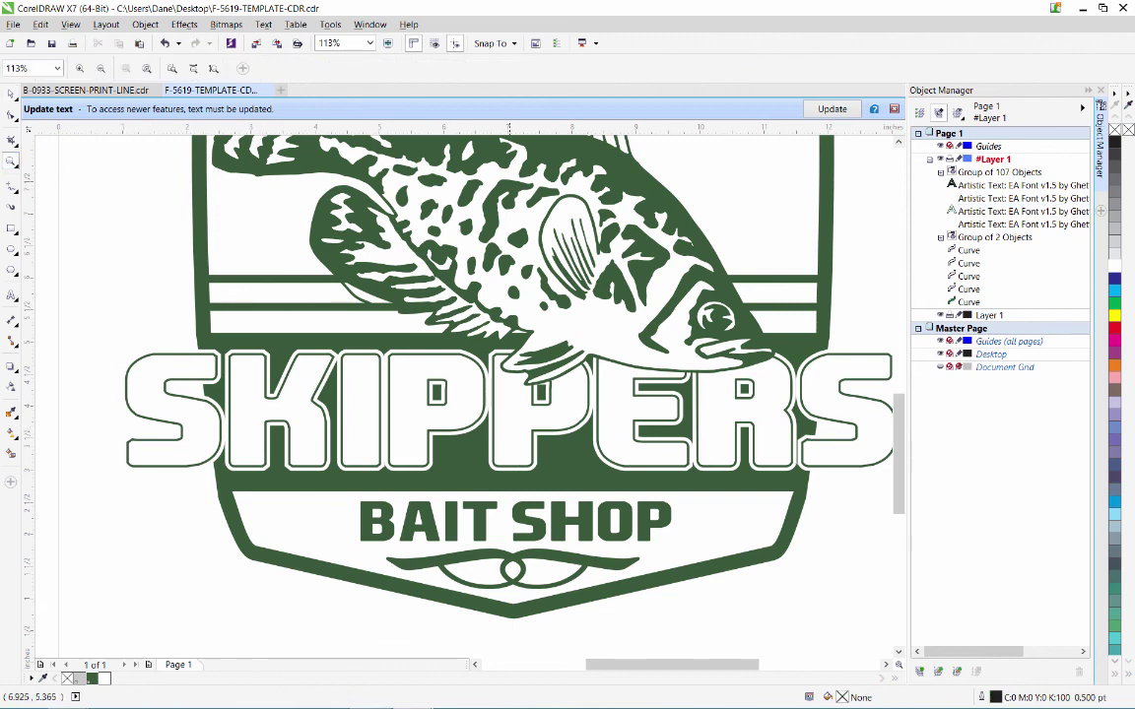
key("F3")
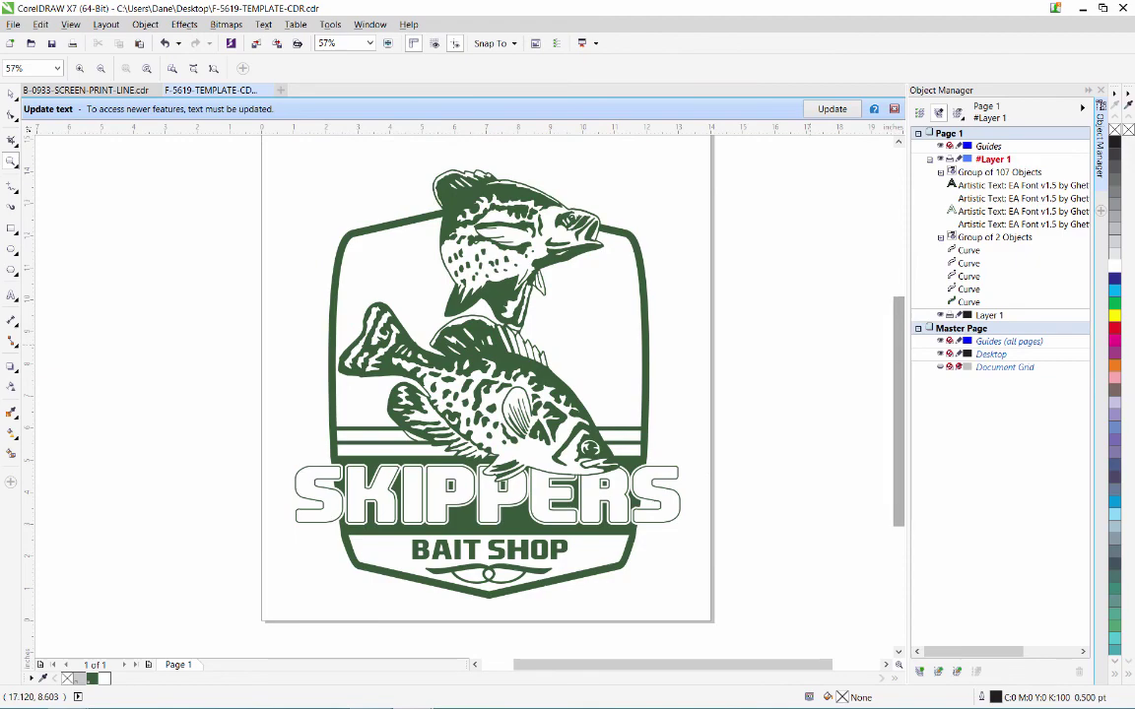